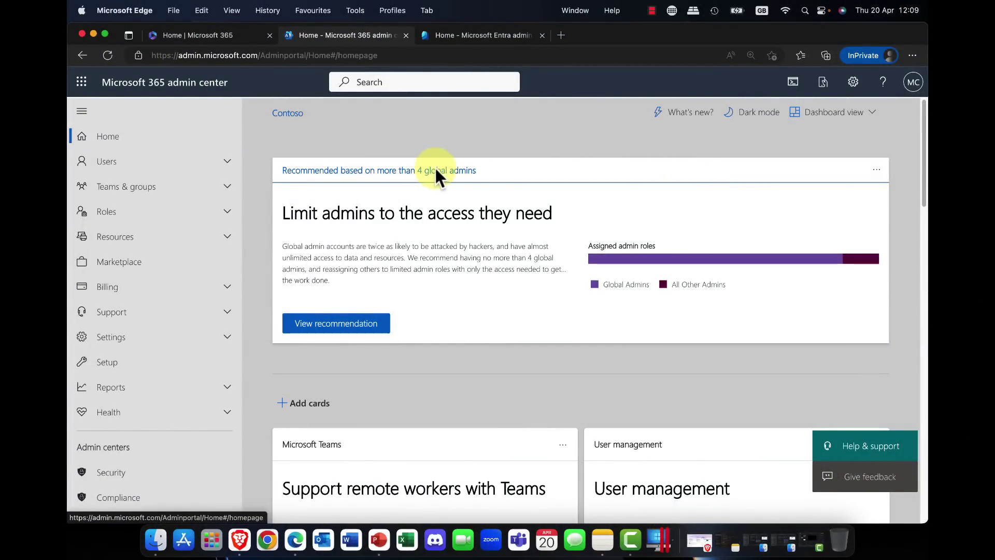
- Open the Marketplace and browse its Recommended products at 100% browser zoom
{"action": "left_click", "coordinate": [127, 270]}
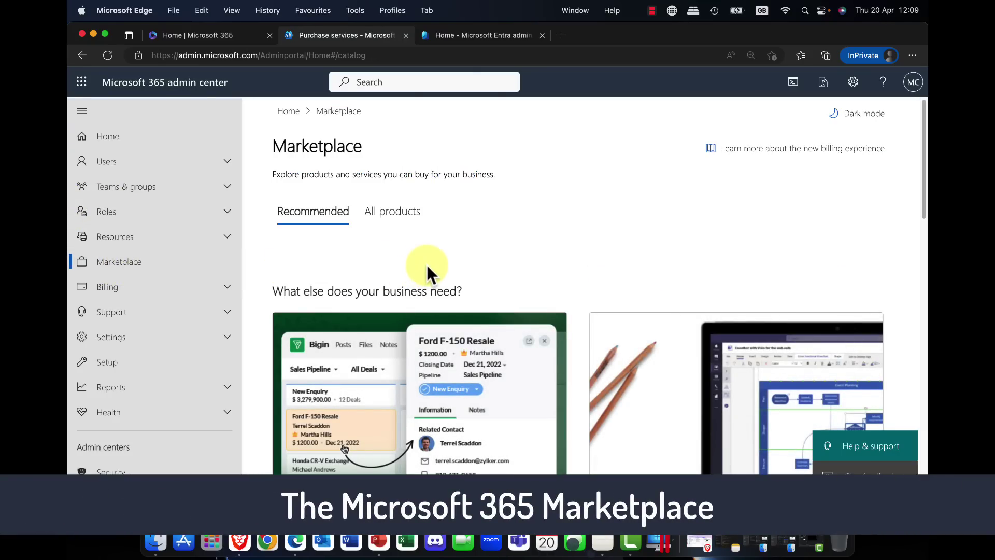
{"action": "scroll", "coordinate": [427, 261], "scroll_direction": "down", "scroll_amount": 5}
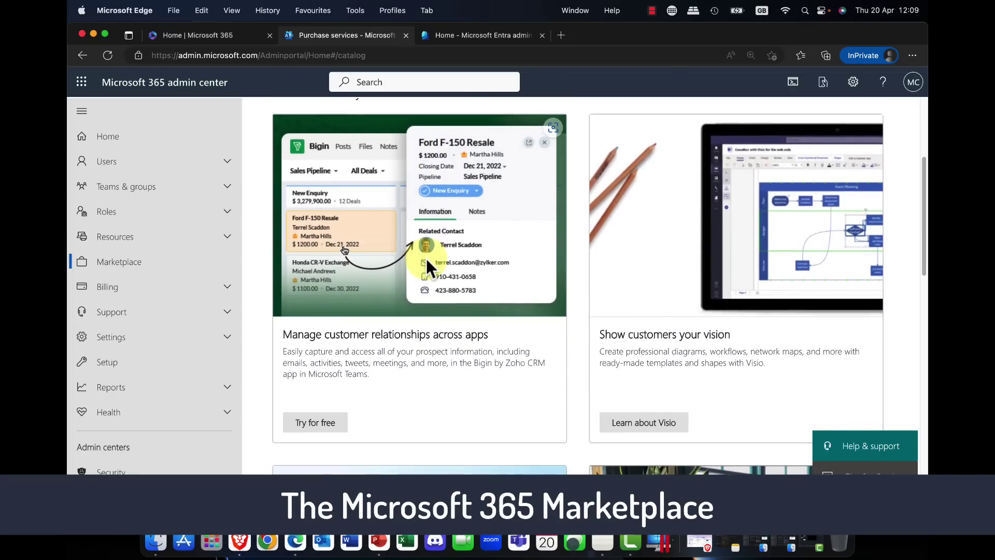
{"action": "scroll", "coordinate": [426, 259], "scroll_direction": "up", "scroll_amount": 1}
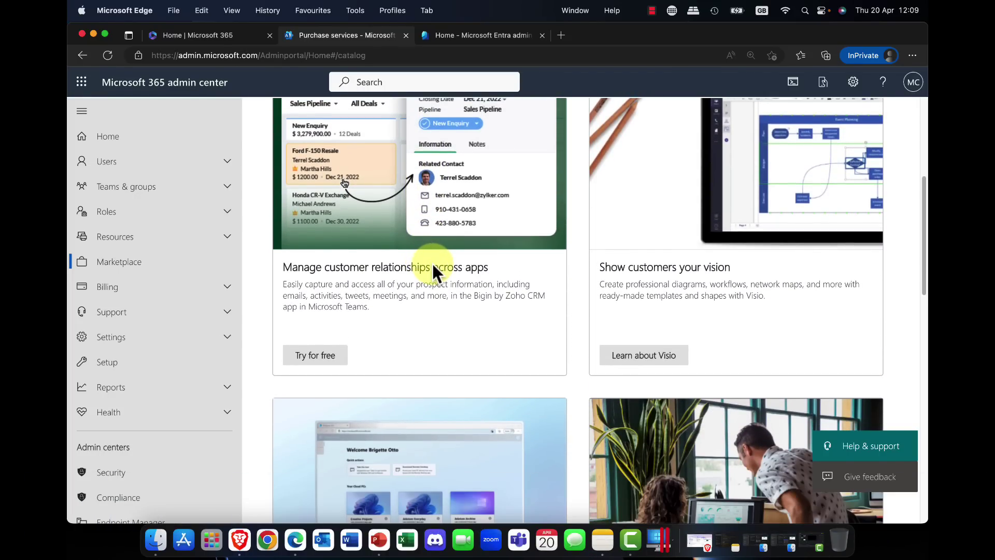
{"action": "key", "text": "super+minus"}
{"action": "scroll", "coordinate": [431, 263], "scroll_direction": "down", "scroll_amount": 5}
{"action": "scroll", "coordinate": [432, 267], "scroll_direction": "down", "scroll_amount": 1}
{"action": "scroll", "coordinate": [430, 262], "scroll_direction": "up", "scroll_amount": 6}
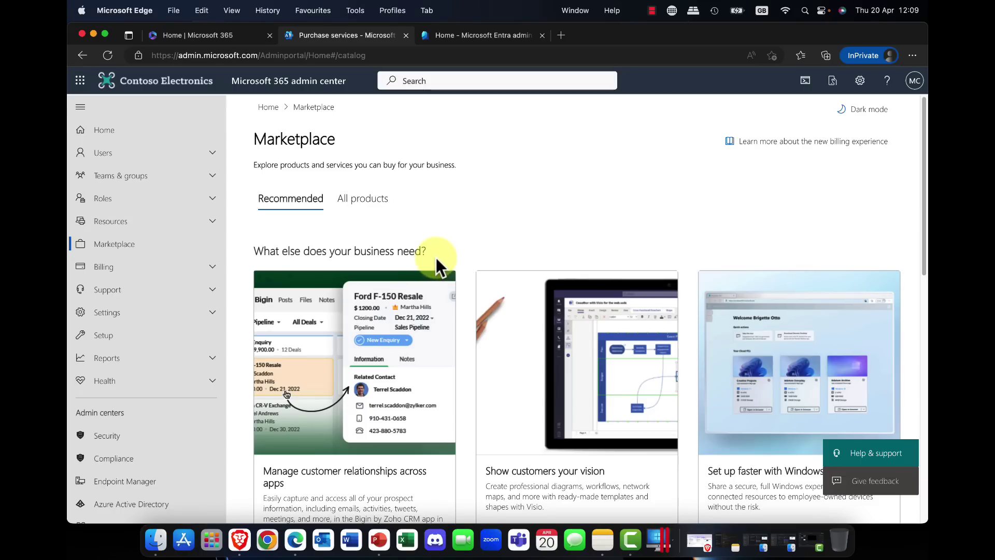
- Switch to All products and scroll through the 12 featured listings by category and price
{"action": "left_click", "coordinate": [369, 199]}
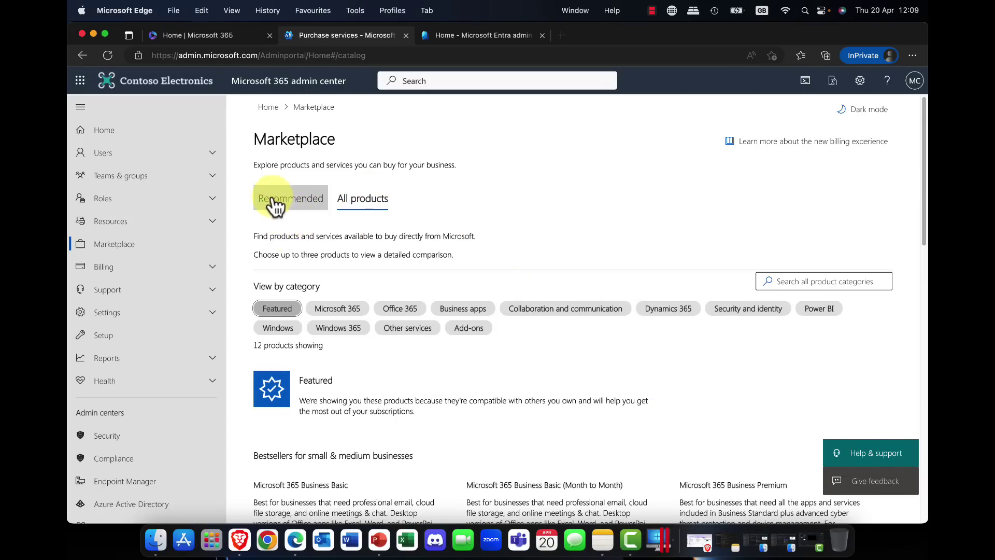
{"action": "scroll", "coordinate": [450, 236], "scroll_direction": "down", "scroll_amount": 5}
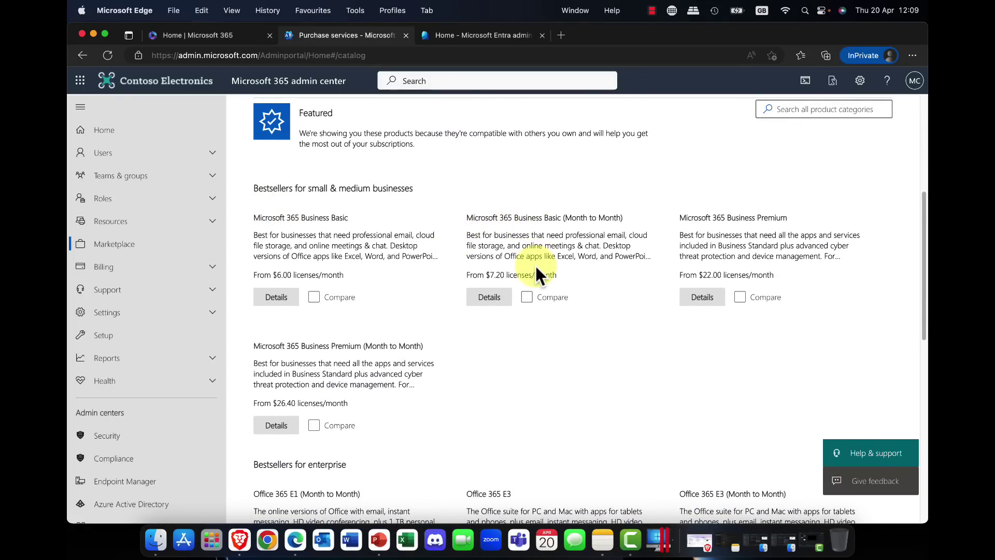
{"action": "scroll", "coordinate": [539, 265], "scroll_direction": "down", "scroll_amount": 4}
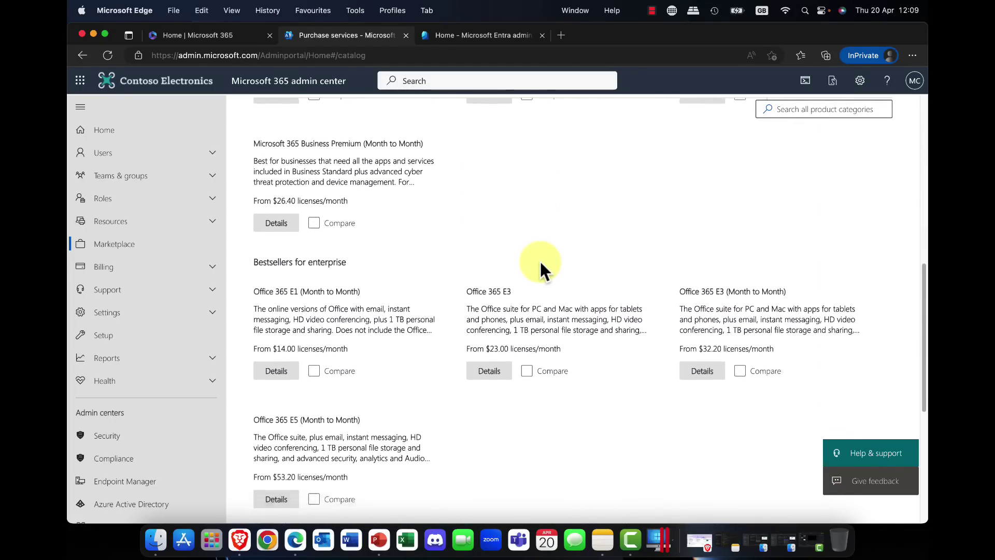
{"action": "scroll", "coordinate": [541, 265], "scroll_direction": "down", "scroll_amount": 5}
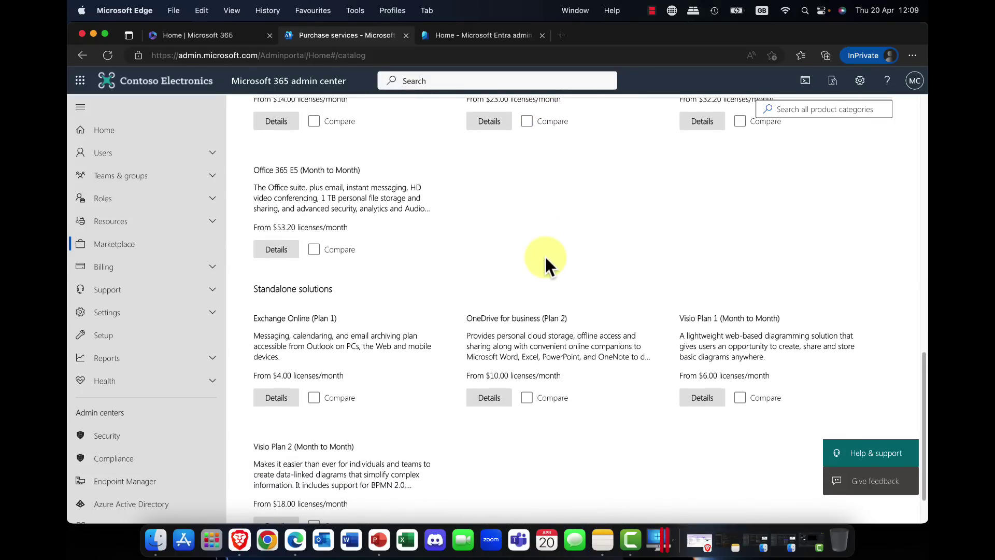
{"action": "scroll", "coordinate": [545, 255], "scroll_direction": "down", "scroll_amount": 1}
{"action": "scroll", "coordinate": [546, 255], "scroll_direction": "up", "scroll_amount": 12}
{"action": "scroll", "coordinate": [545, 256], "scroll_direction": "up", "scroll_amount": 2}
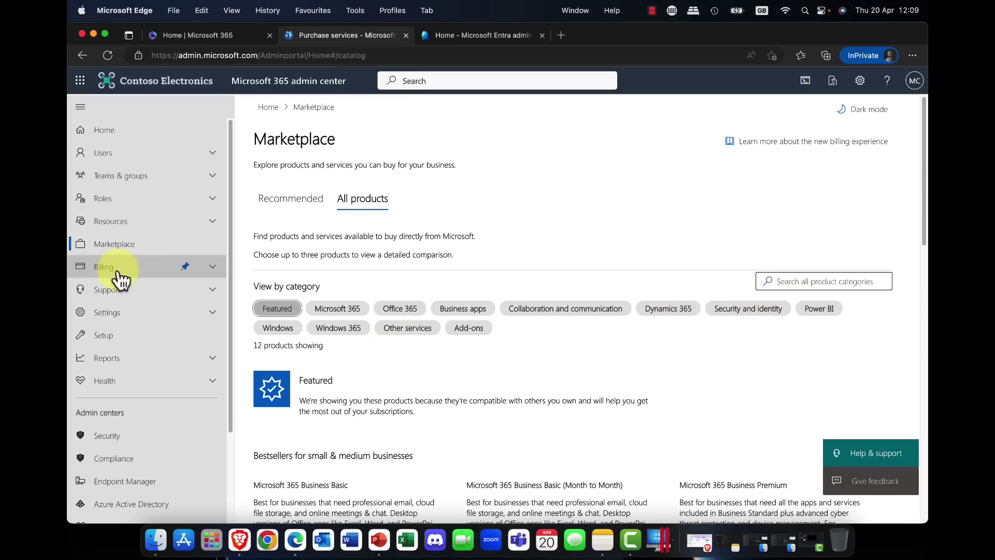
- Go to Settings > Integrated apps and page five times through the popular apps carousel
{"action": "left_click", "coordinate": [126, 316]}
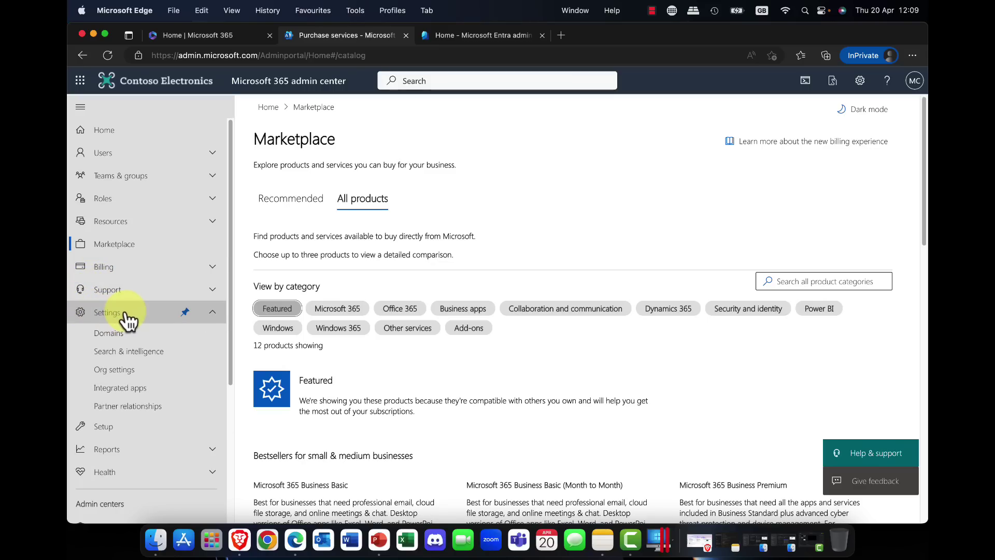
{"action": "left_click", "coordinate": [127, 389]}
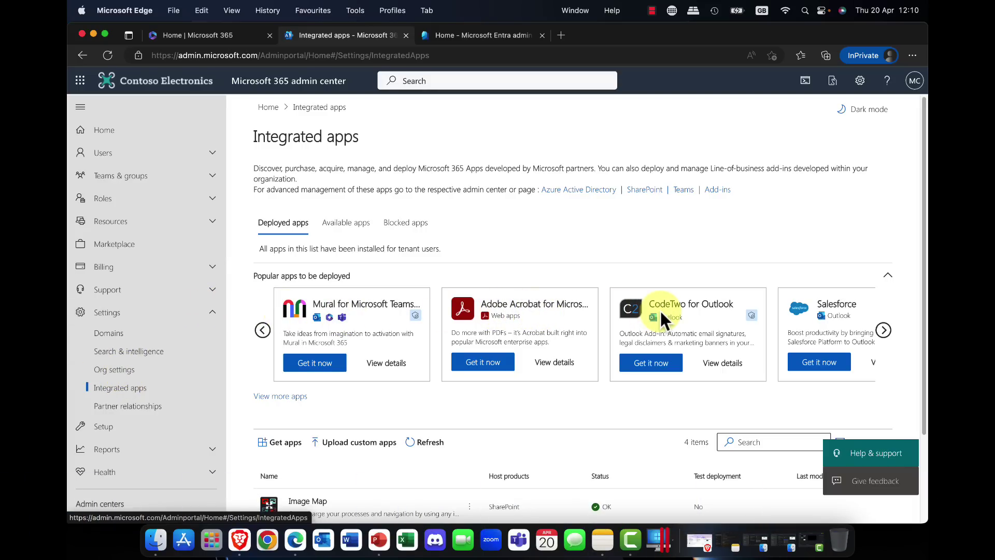
{"action": "left_click", "coordinate": [884, 330]}
{"action": "left_click", "coordinate": [883, 330]}
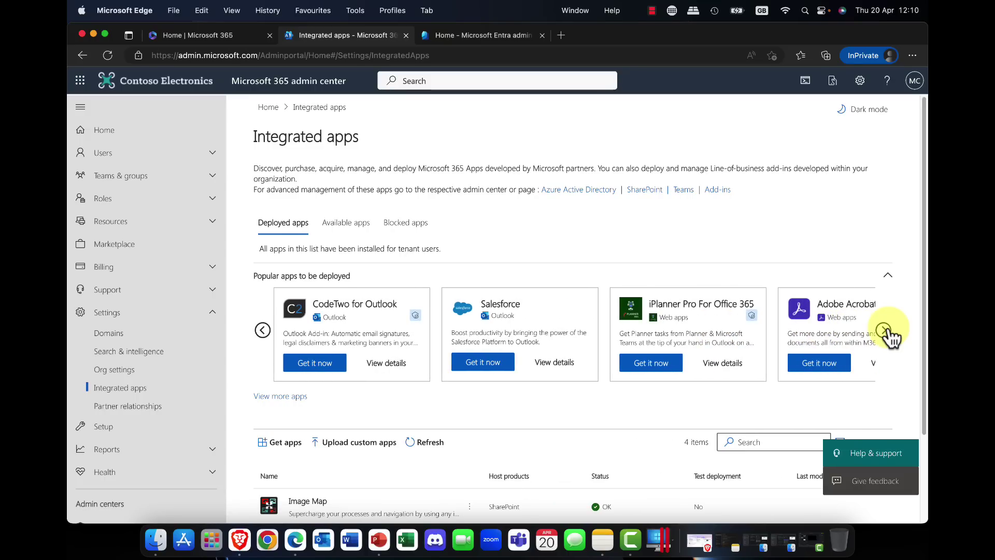
{"action": "left_click", "coordinate": [884, 330]}
{"action": "left_click", "coordinate": [884, 330]}
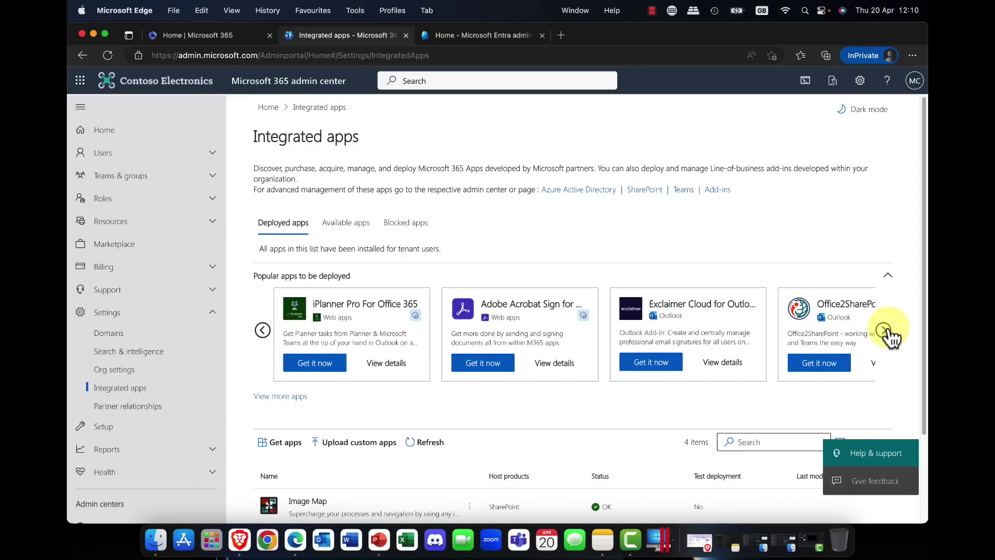
{"action": "left_click", "coordinate": [883, 330]}
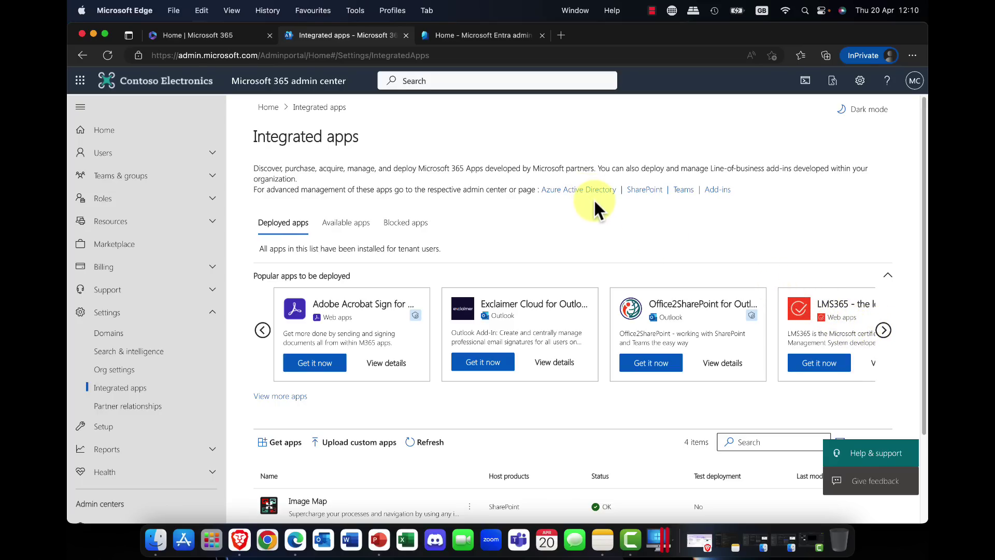
{"action": "scroll", "coordinate": [593, 198], "scroll_direction": "up", "scroll_amount": 3}
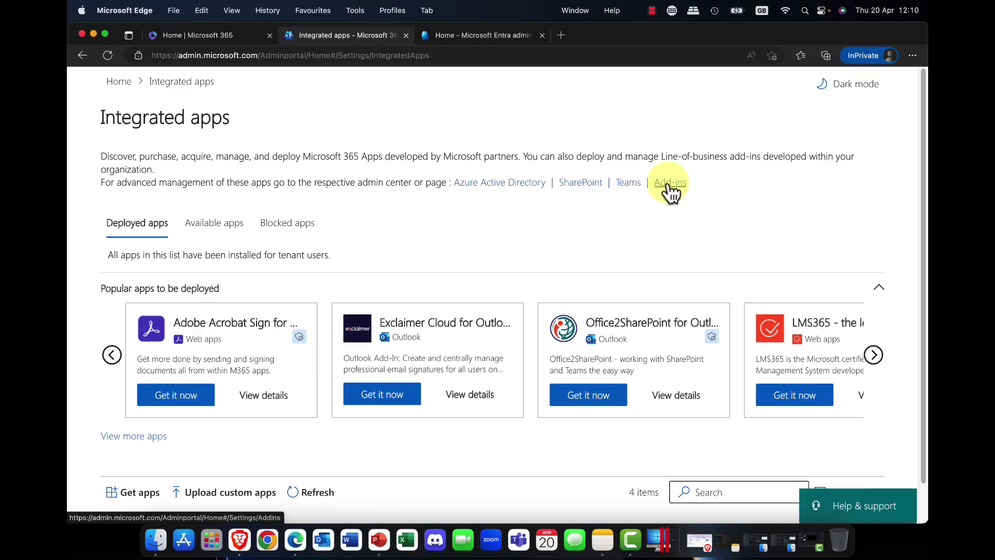
{"action": "key", "text": "super+minus"}
{"action": "key", "text": "super+minus"}
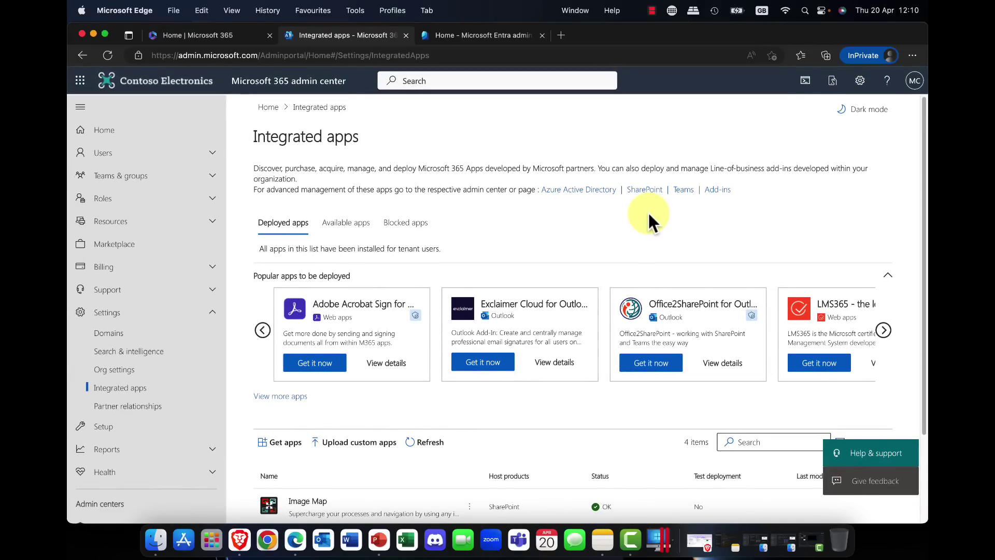
{"action": "scroll", "coordinate": [648, 213], "scroll_direction": "down", "scroll_amount": 3}
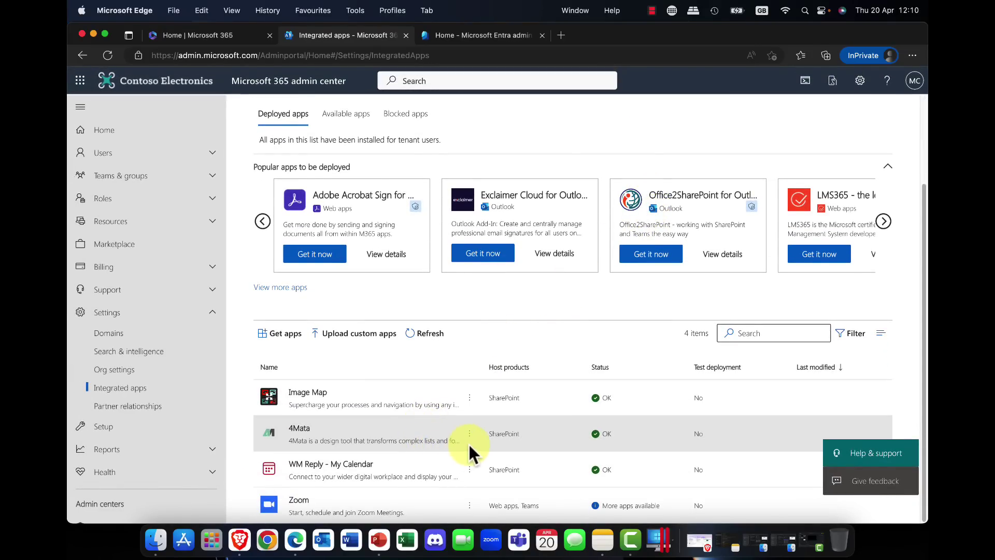
- On 4Mata's Users tab, set 'Is this a test deployment?' to Yes and update
{"action": "left_click", "coordinate": [302, 428]}
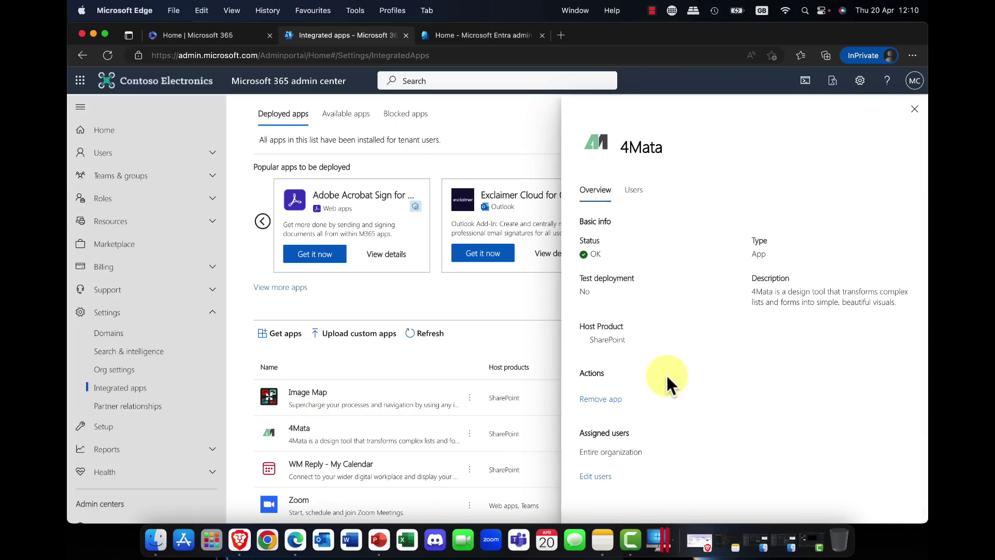
{"action": "left_click", "coordinate": [633, 190]}
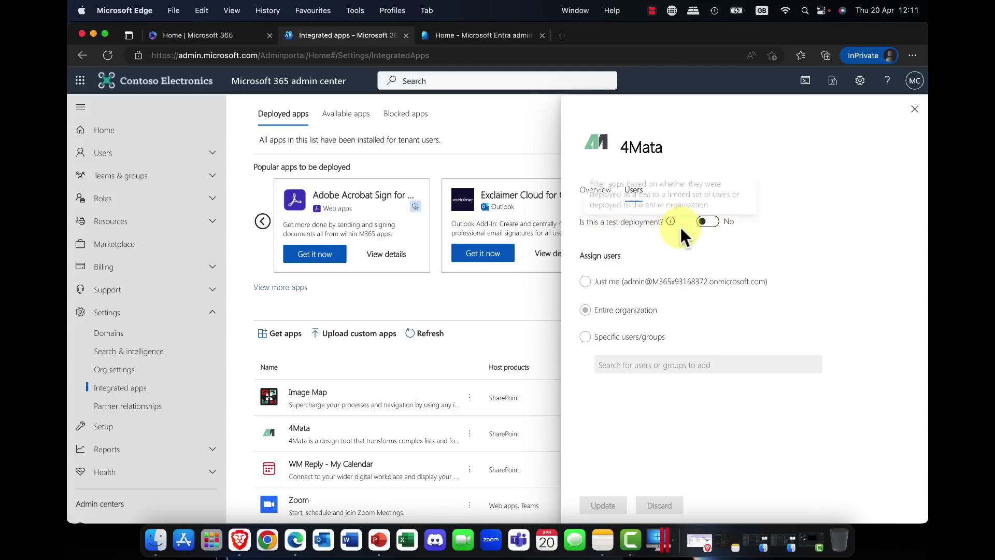
{"action": "left_click", "coordinate": [711, 223]}
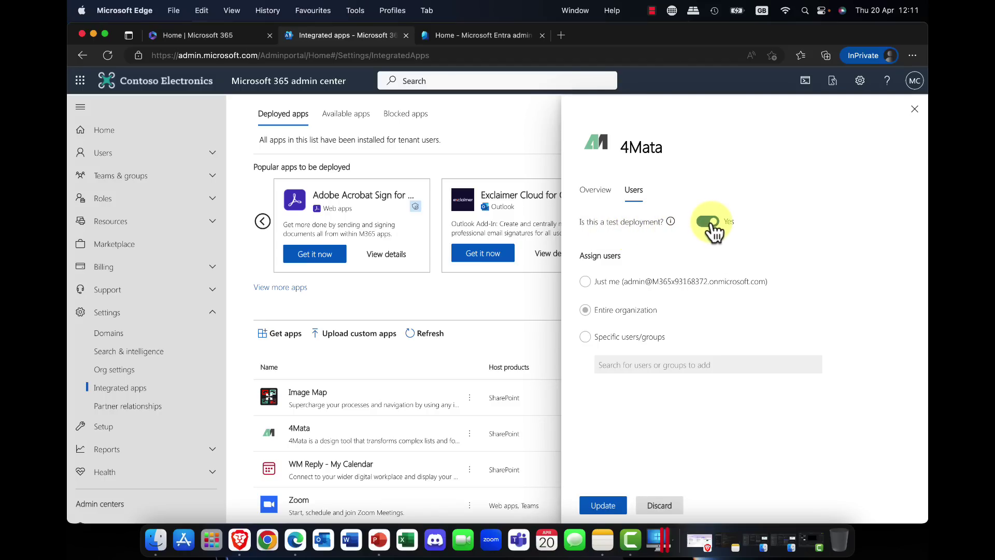
{"action": "left_click", "coordinate": [602, 498]}
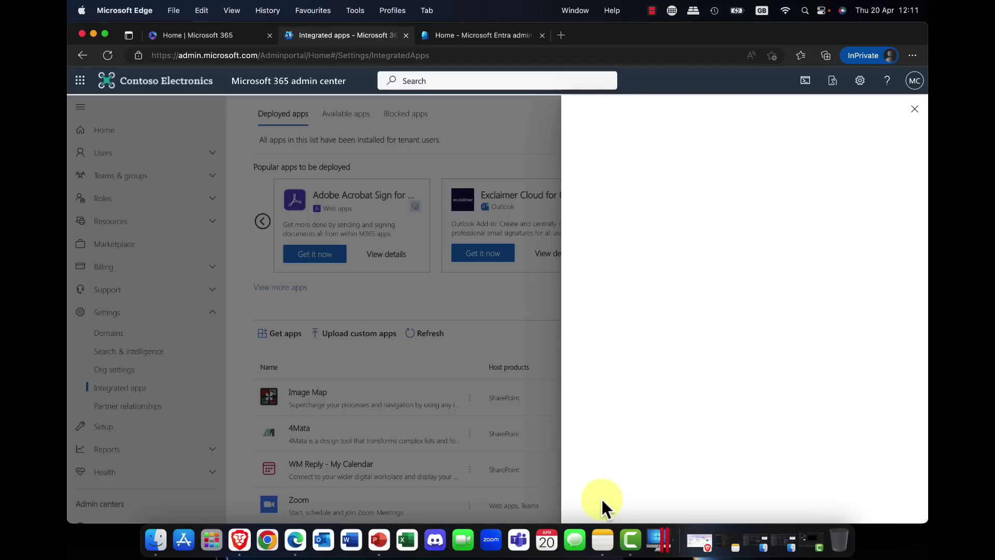
{"action": "left_click", "coordinate": [915, 109]}
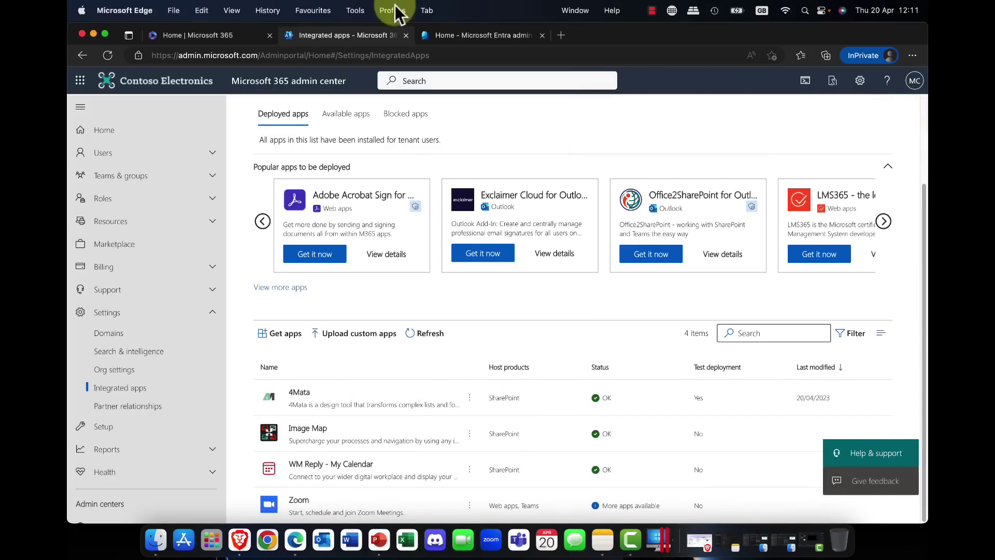
{"action": "left_click", "coordinate": [80, 82]}
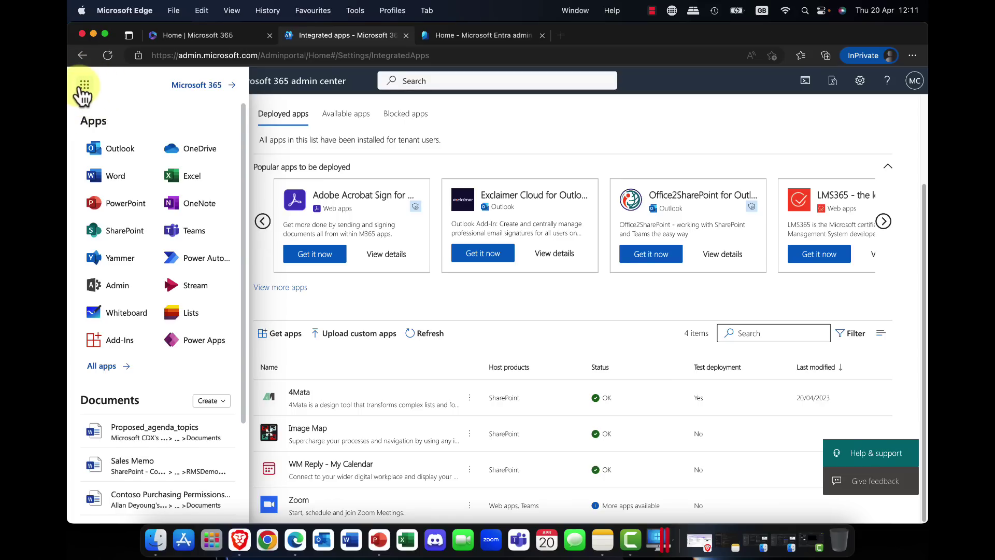
{"action": "left_click", "coordinate": [106, 368]}
{"action": "scroll", "coordinate": [138, 335], "scroll_direction": "down", "scroll_amount": 10}
{"action": "scroll", "coordinate": [141, 339], "scroll_direction": "down", "scroll_amount": 8}
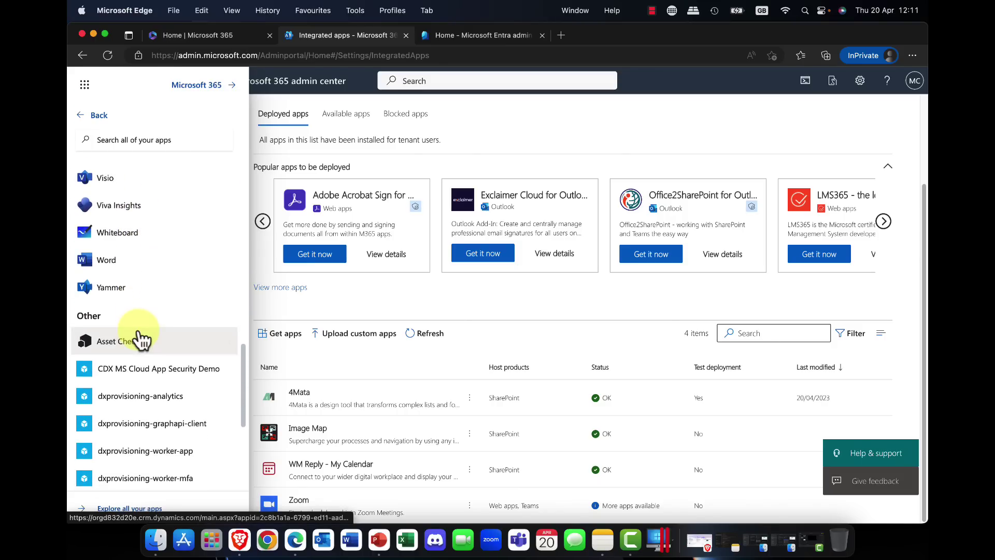
{"action": "scroll", "coordinate": [138, 338], "scroll_direction": "up", "scroll_amount": 3}
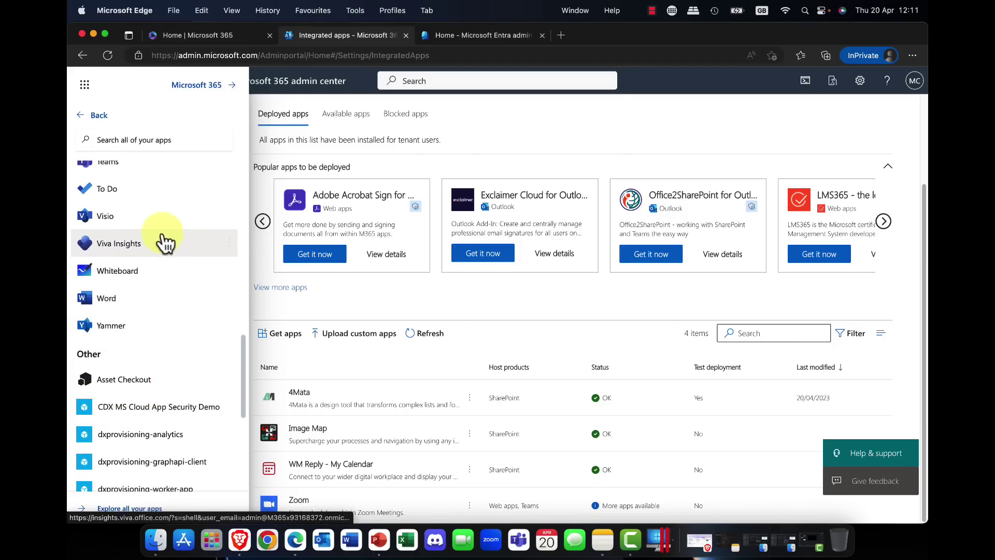
{"action": "scroll", "coordinate": [127, 340], "scroll_direction": "down", "scroll_amount": 10}
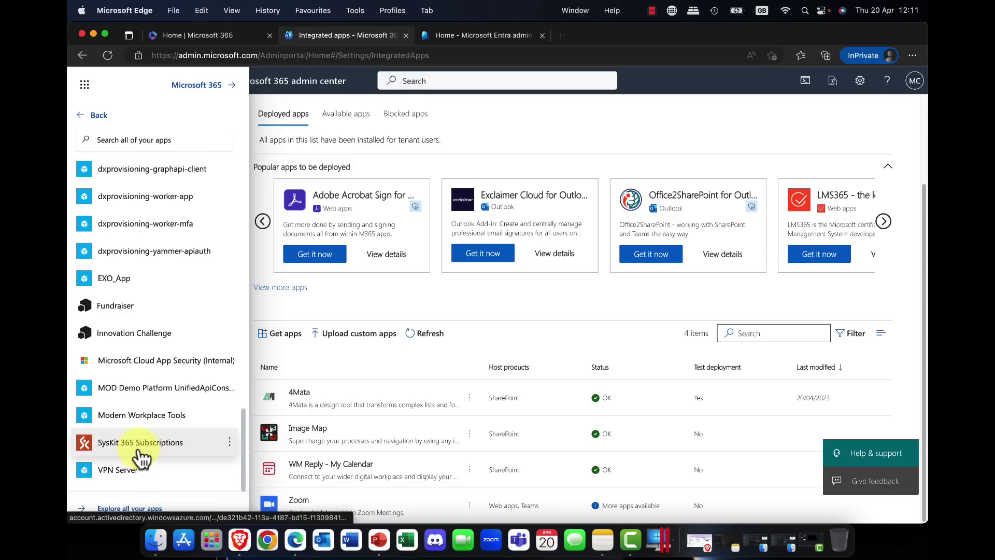
{"action": "left_click", "coordinate": [567, 126]}
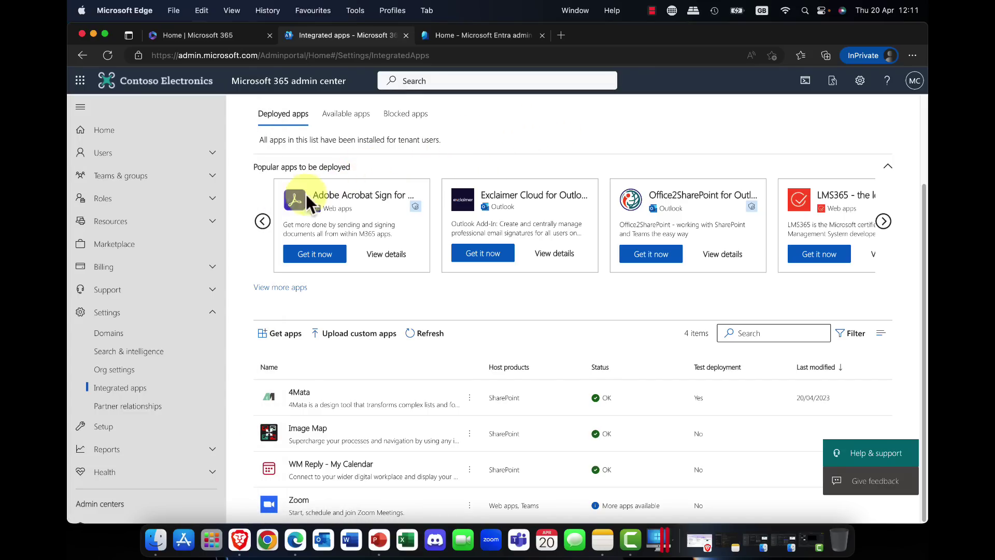
- Collapse Settings, go to Users > Active users, and open the first user's details
{"action": "left_click", "coordinate": [213, 312]}
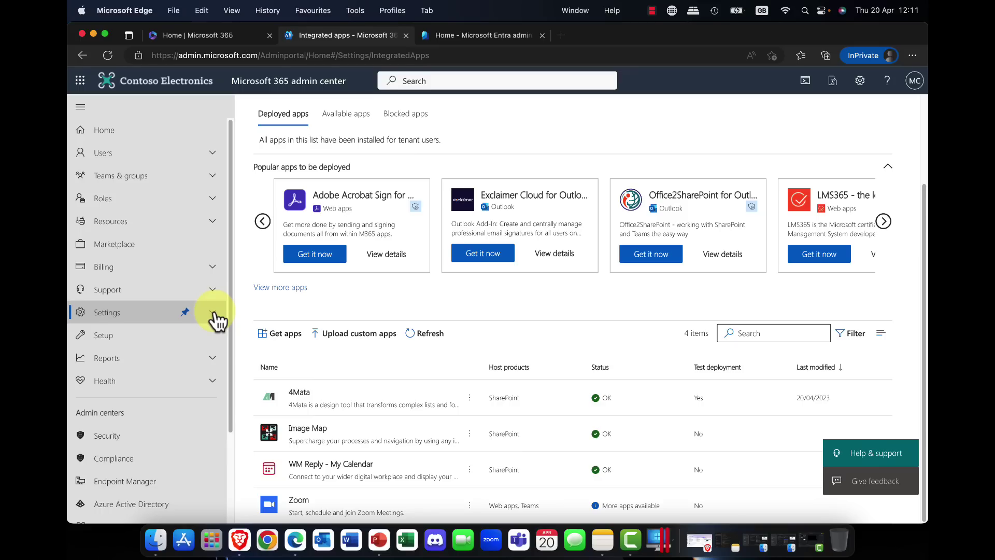
{"action": "left_click", "coordinate": [213, 152]}
{"action": "left_click", "coordinate": [151, 175]}
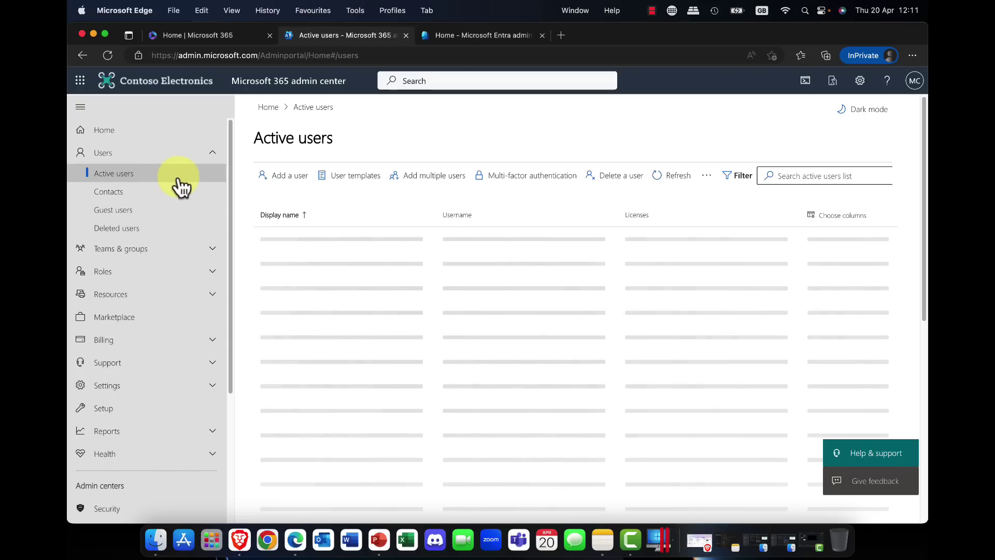
{"action": "left_click", "coordinate": [320, 241]}
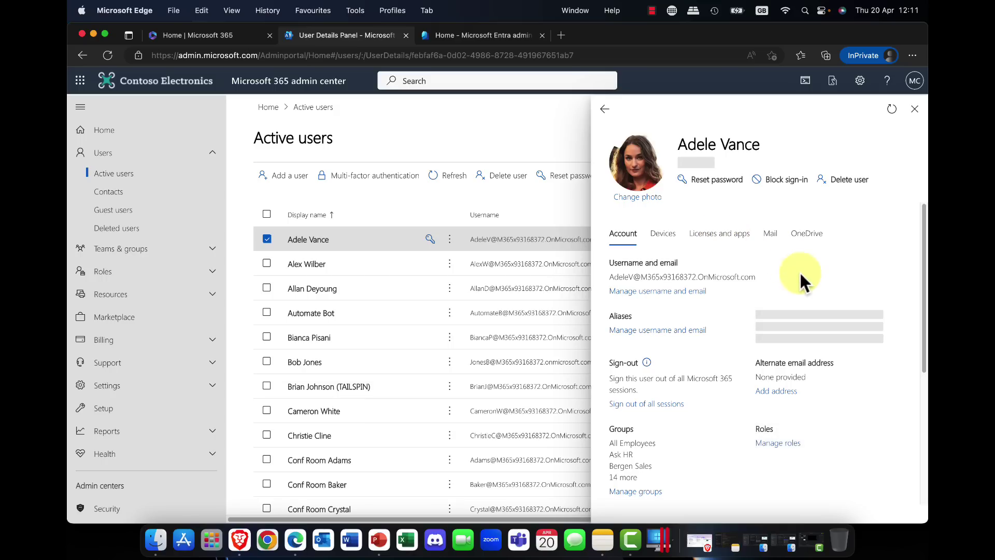
- Review the user's Licenses and apps, expanding the 69 included Office 365 E5 apps
{"action": "left_click", "coordinate": [720, 238]}
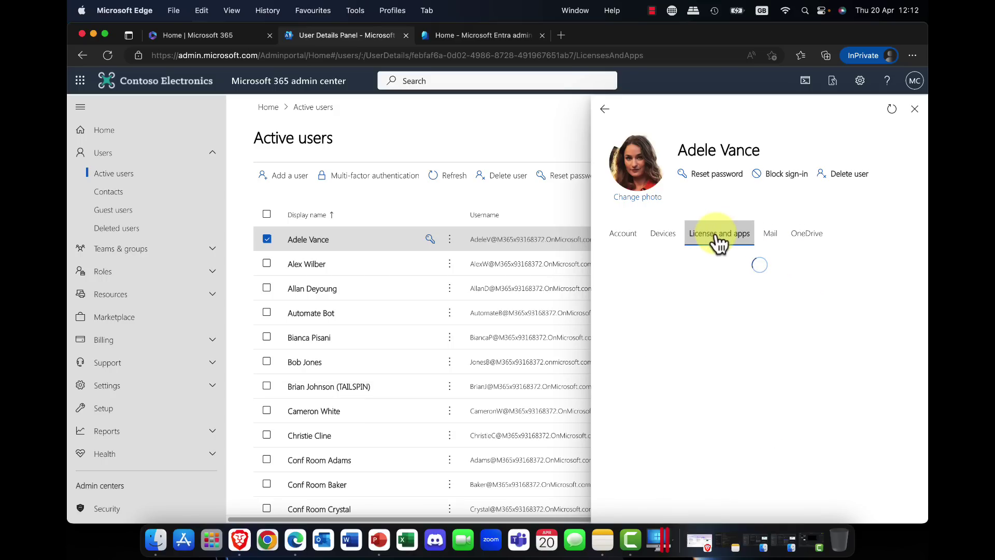
{"action": "scroll", "coordinate": [772, 292], "scroll_direction": "down", "scroll_amount": 5}
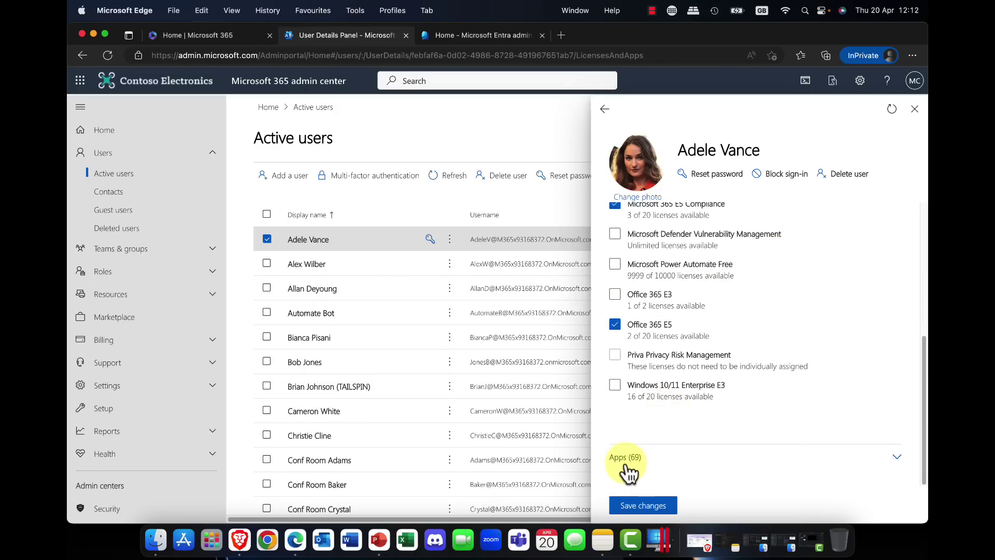
{"action": "left_click", "coordinate": [895, 458]}
{"action": "scroll", "coordinate": [705, 459], "scroll_direction": "down", "scroll_amount": 5}
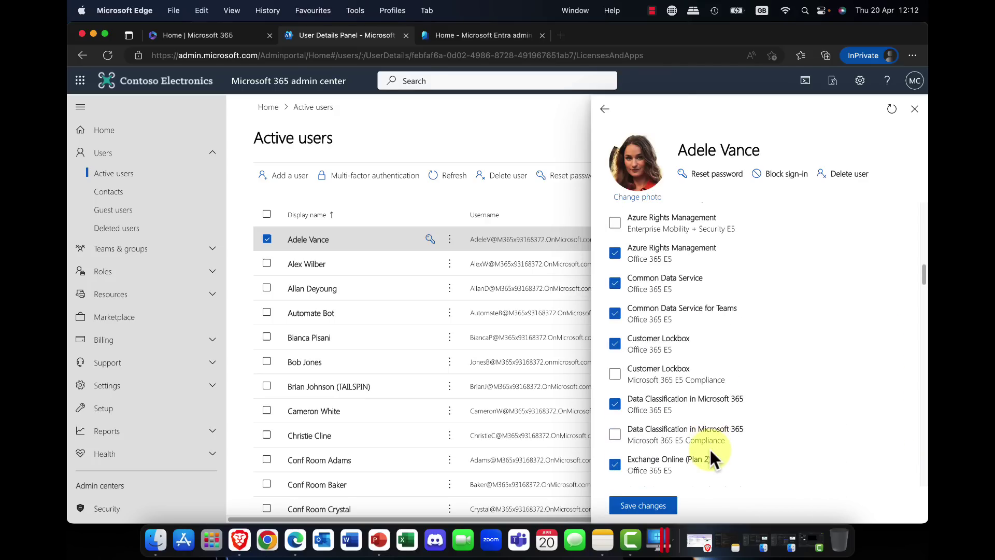
{"action": "scroll", "coordinate": [709, 459], "scroll_direction": "down", "scroll_amount": 3}
{"action": "scroll", "coordinate": [707, 459], "scroll_direction": "down", "scroll_amount": 3}
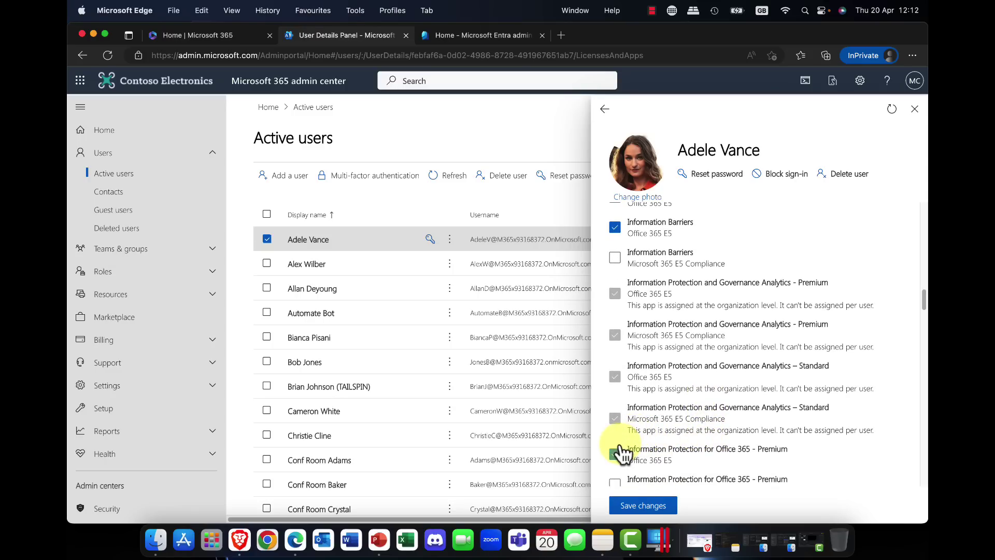
{"action": "scroll", "coordinate": [619, 451], "scroll_direction": "down", "scroll_amount": 4}
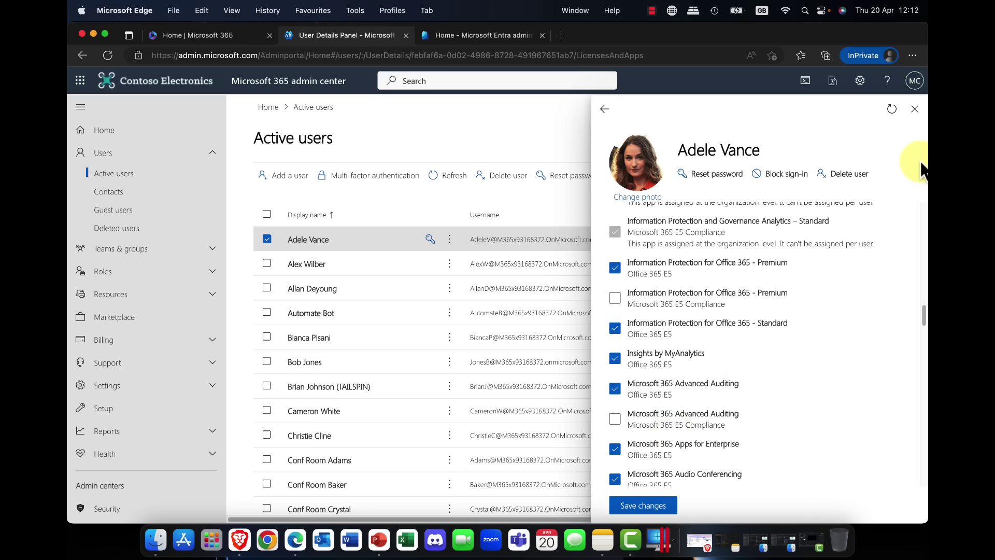
- Open Data lifecycle management > Microsoft 365 and view the Adaptive scopes banner
{"action": "left_click", "coordinate": [914, 109]}
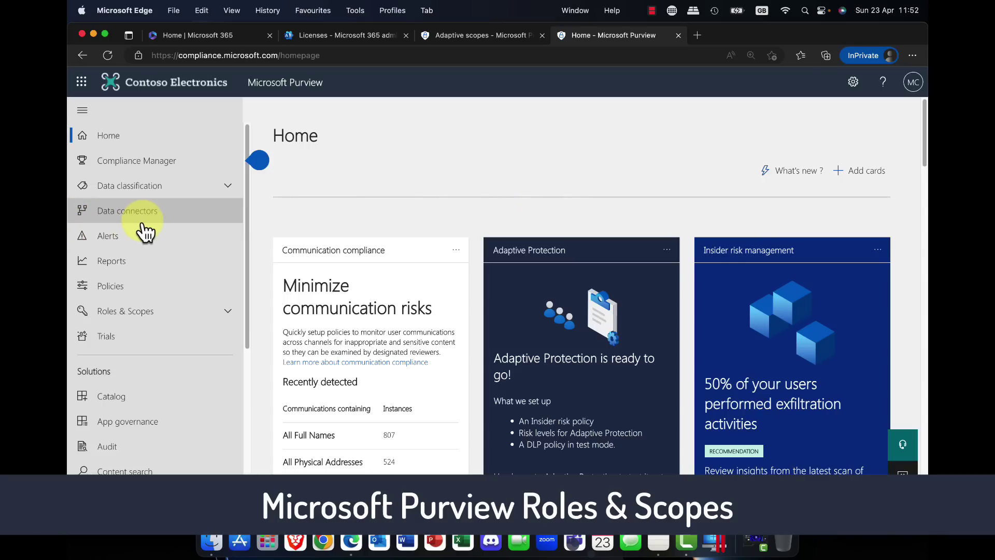
{"action": "scroll", "coordinate": [147, 228], "scroll_direction": "down", "scroll_amount": 5}
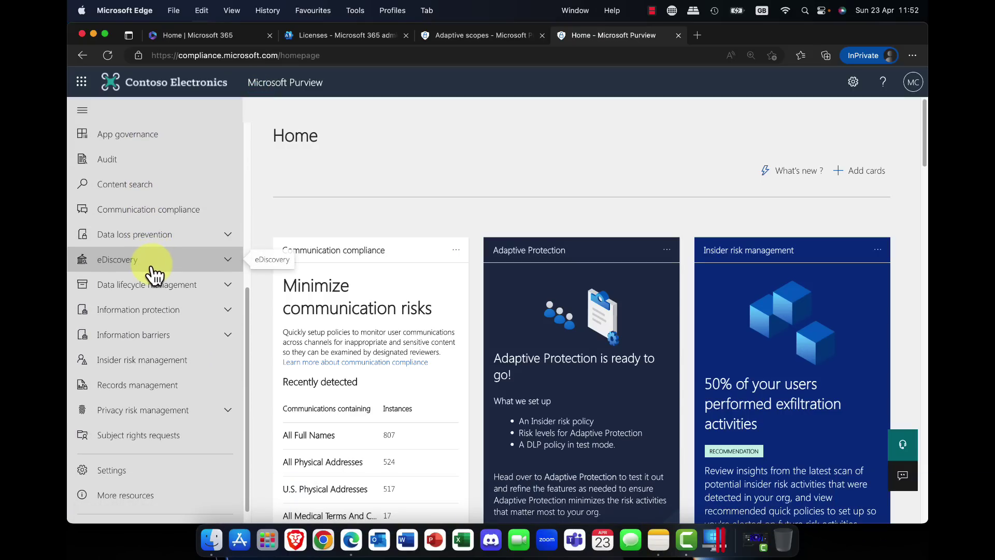
{"action": "left_click", "coordinate": [162, 285]}
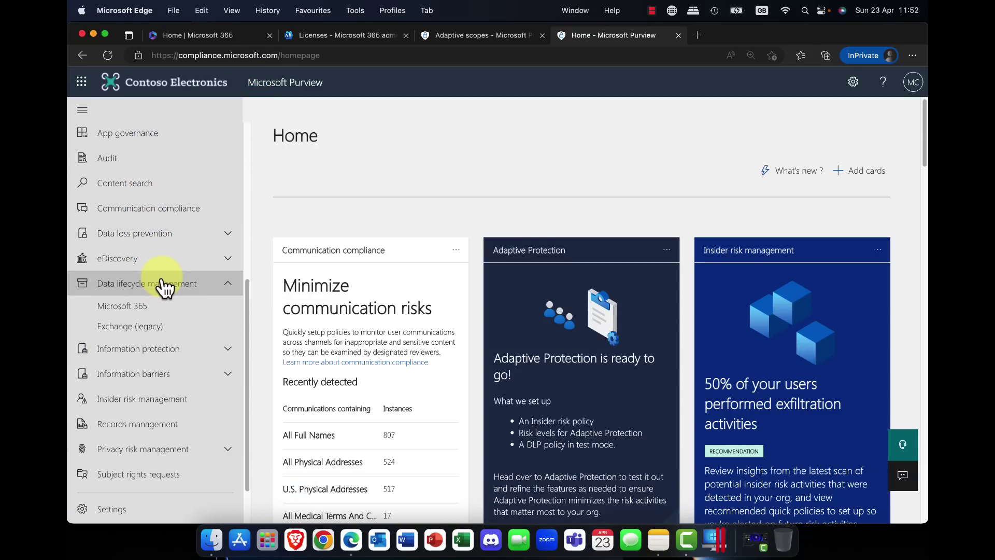
{"action": "left_click", "coordinate": [125, 307]}
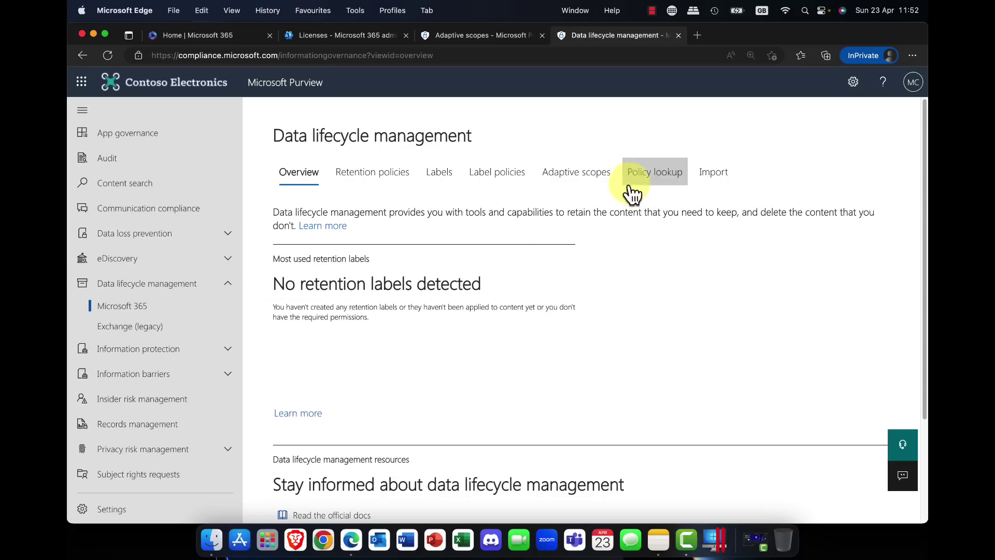
{"action": "left_click", "coordinate": [582, 177]}
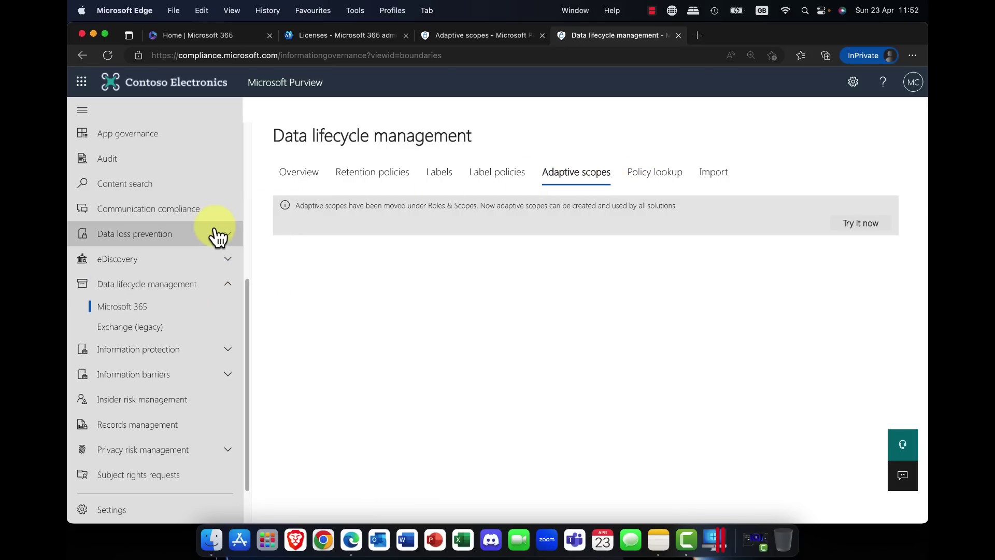
{"action": "scroll", "coordinate": [216, 233], "scroll_direction": "up", "scroll_amount": 5}
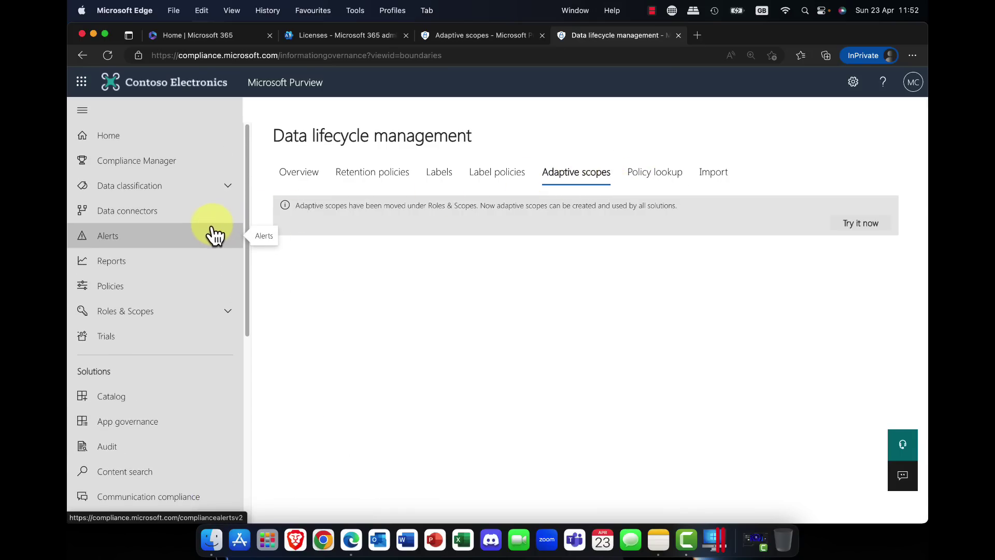
- Go to Roles & Scopes > Adaptive scopes and start a new scope
{"action": "left_click", "coordinate": [183, 313]}
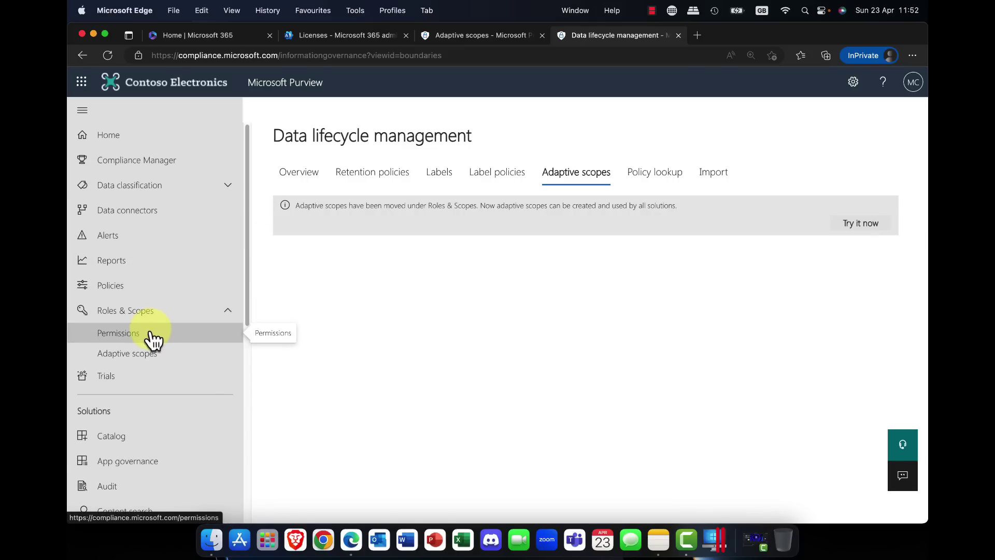
{"action": "left_click", "coordinate": [137, 354]}
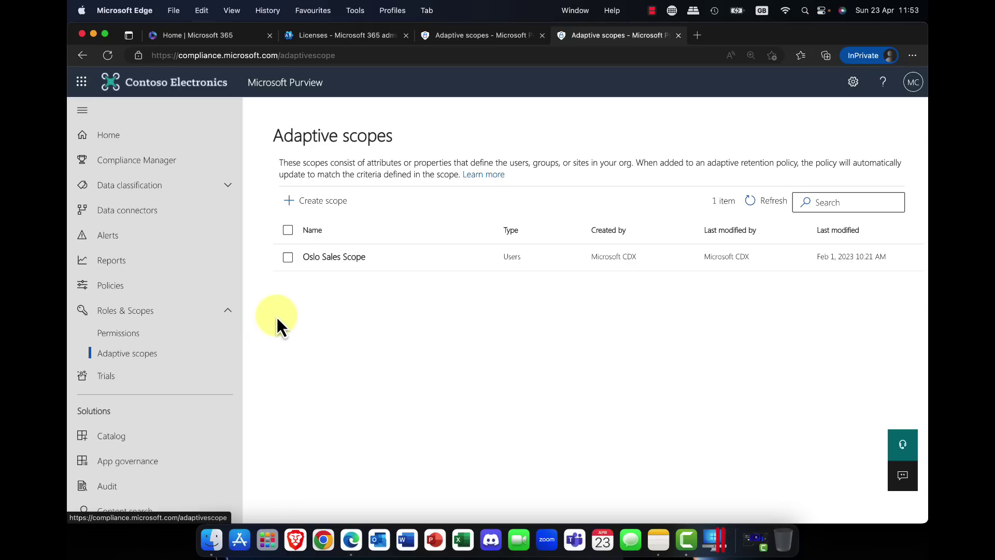
{"action": "left_click", "coordinate": [326, 200]}
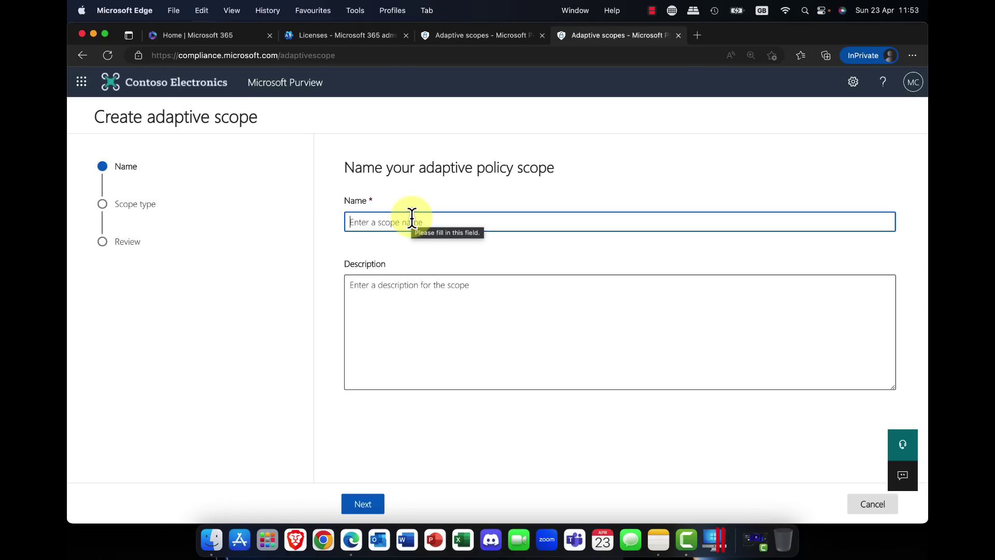
- Name the scope 'Norway Scope' and pick Microsoft 365 Groups after trying Users and SharePoint sites
{"action": "type", "text": "Norway Scope"}
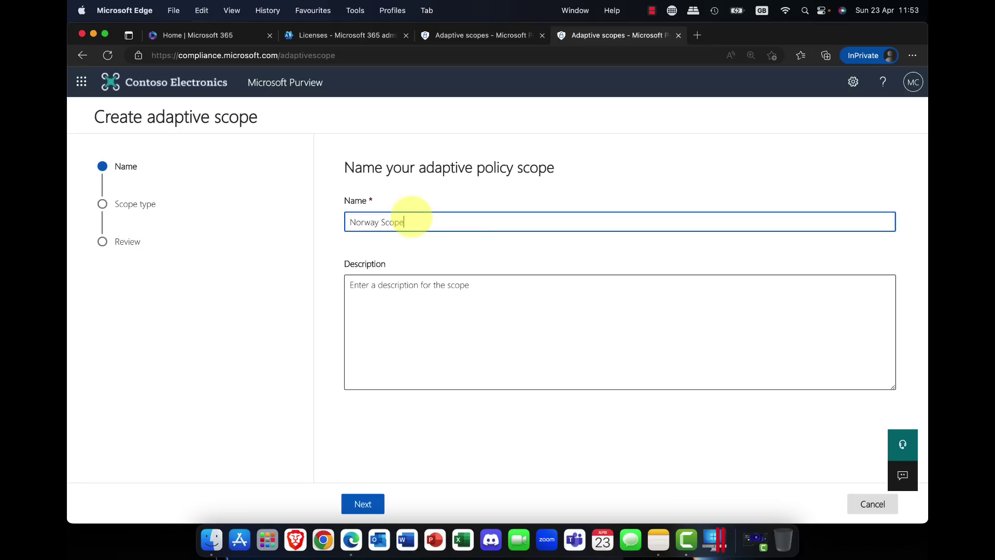
{"action": "left_click", "coordinate": [367, 498]}
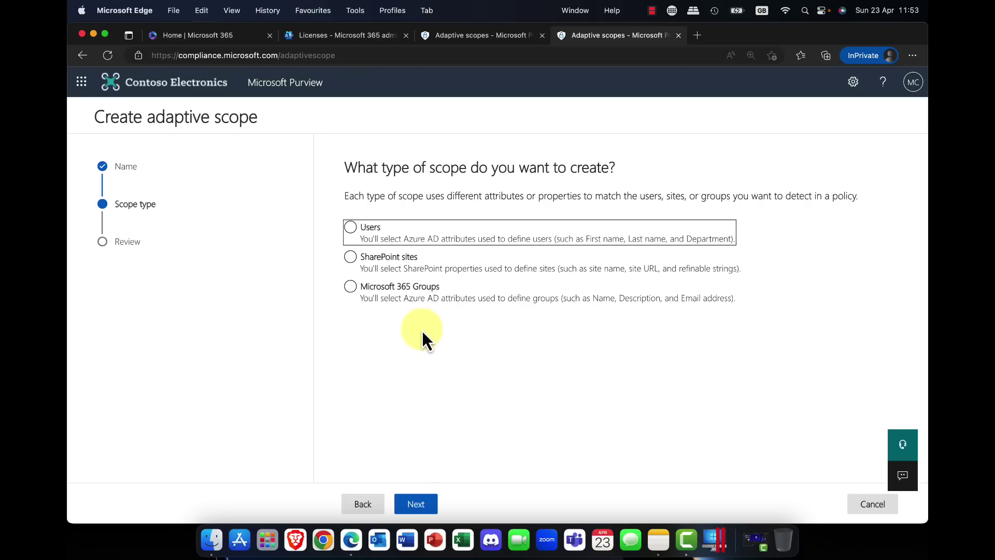
{"action": "left_click", "coordinate": [374, 236]}
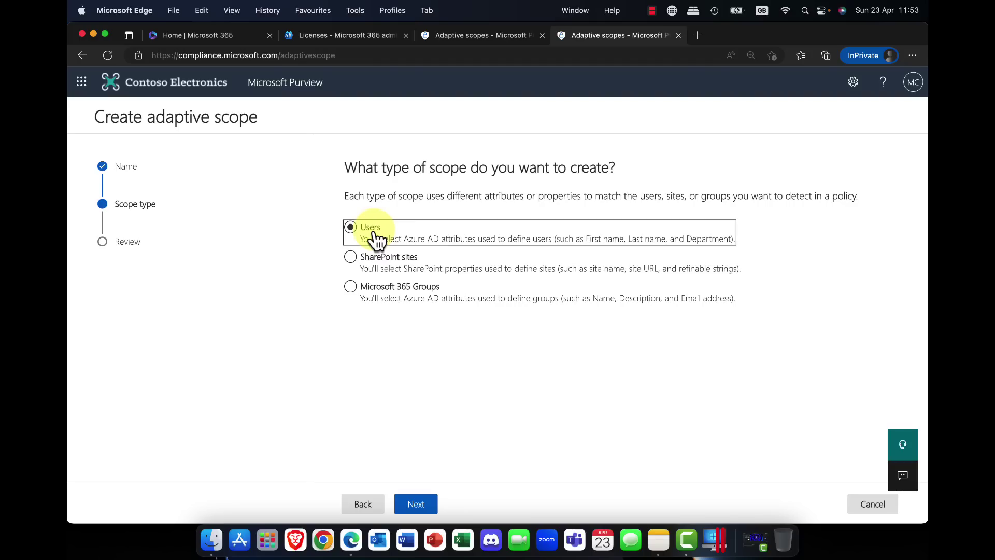
{"action": "left_click", "coordinate": [380, 268]}
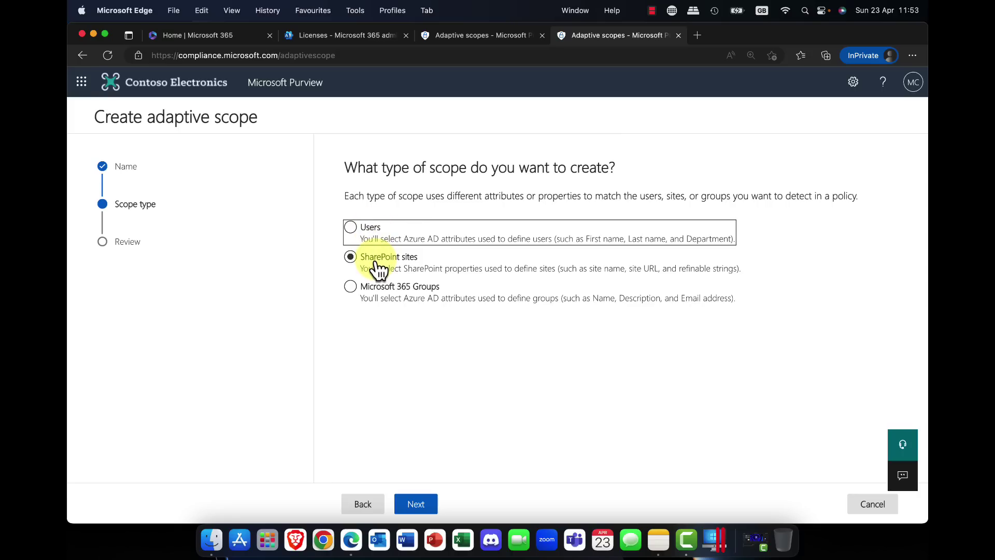
{"action": "left_click", "coordinate": [395, 289]}
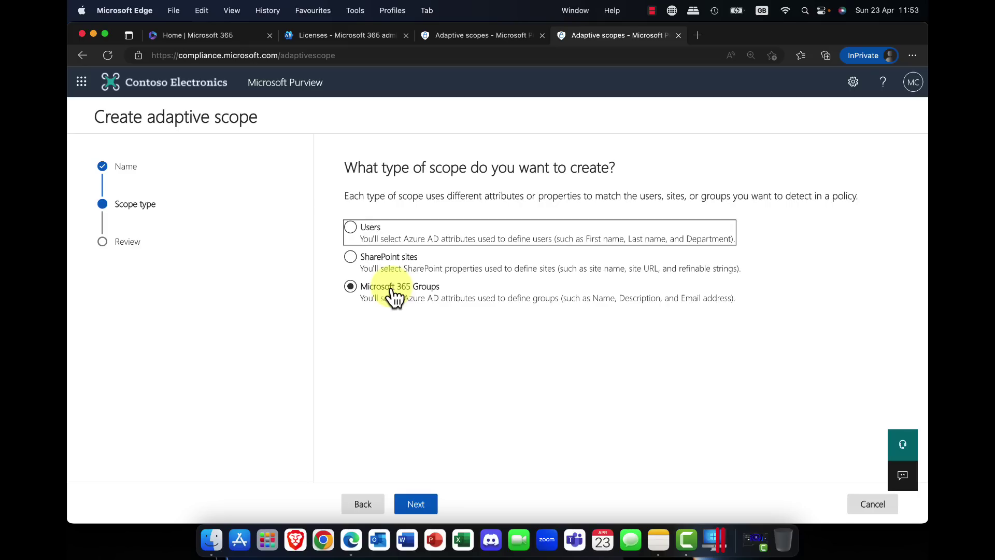
- Preview the comparison operators available for the Microsoft 365 Groups query
{"action": "left_click", "coordinate": [416, 506]}
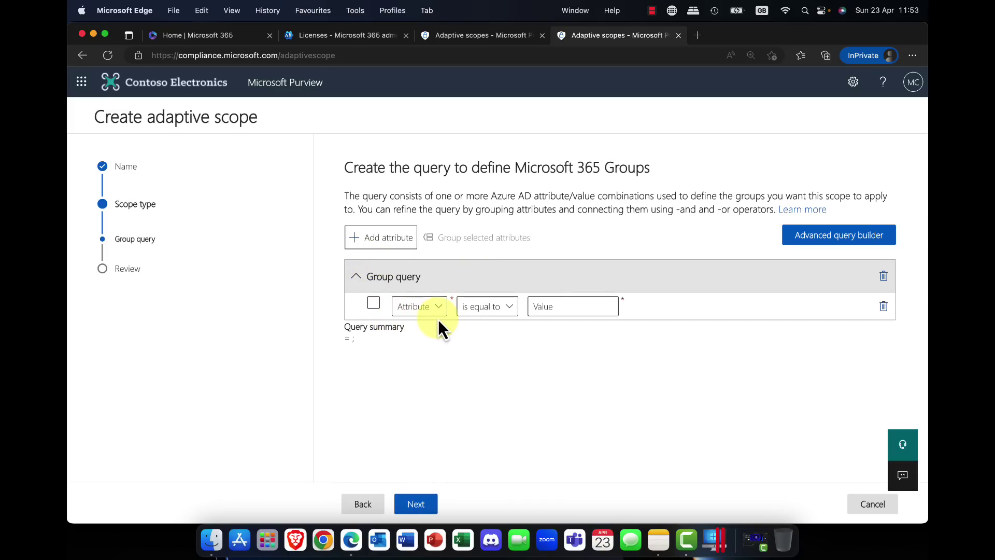
{"action": "left_click", "coordinate": [514, 308]}
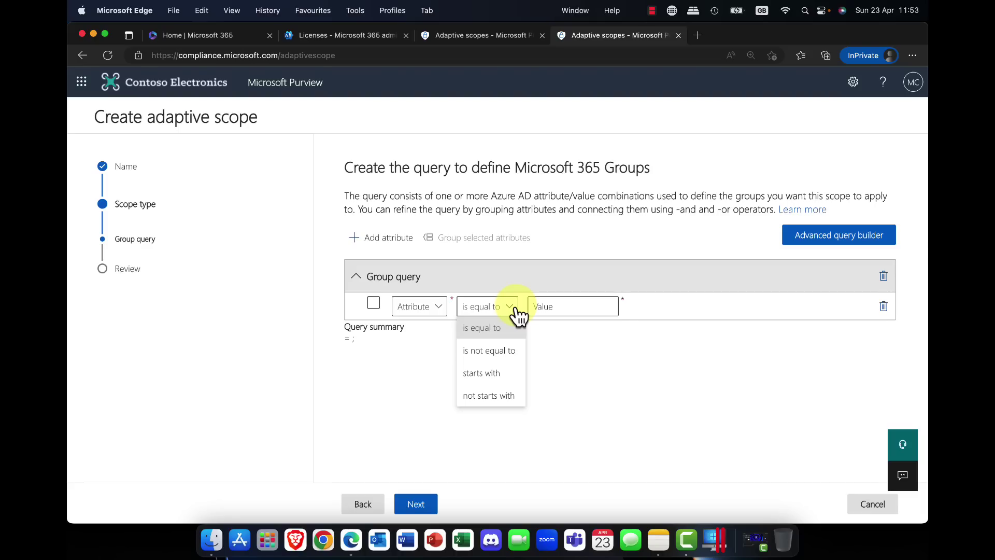
{"action": "left_click", "coordinate": [582, 340]}
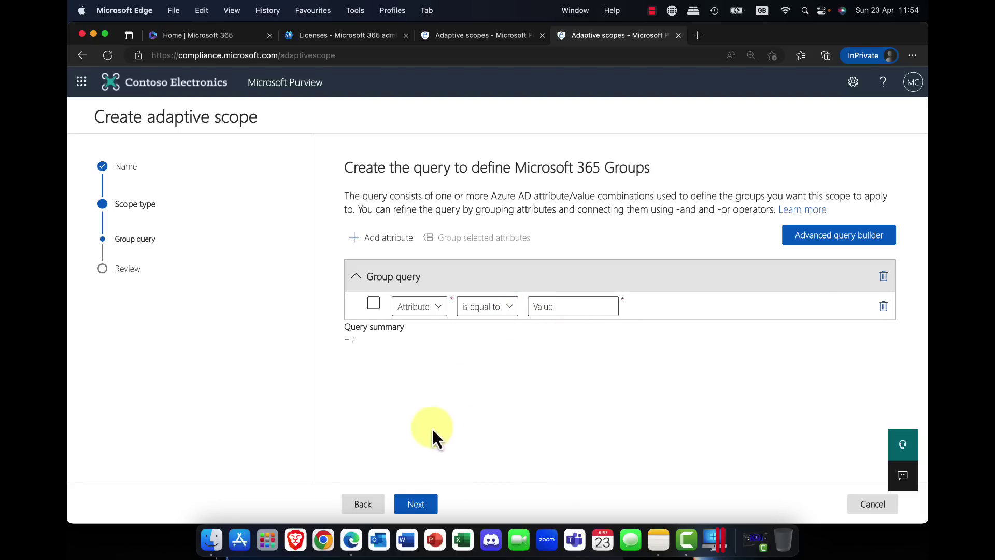
- Switch the scope type to SharePoint sites and browse its site query properties
{"action": "left_click", "coordinate": [366, 507]}
{"action": "left_click", "coordinate": [381, 260]}
{"action": "left_click", "coordinate": [399, 510]}
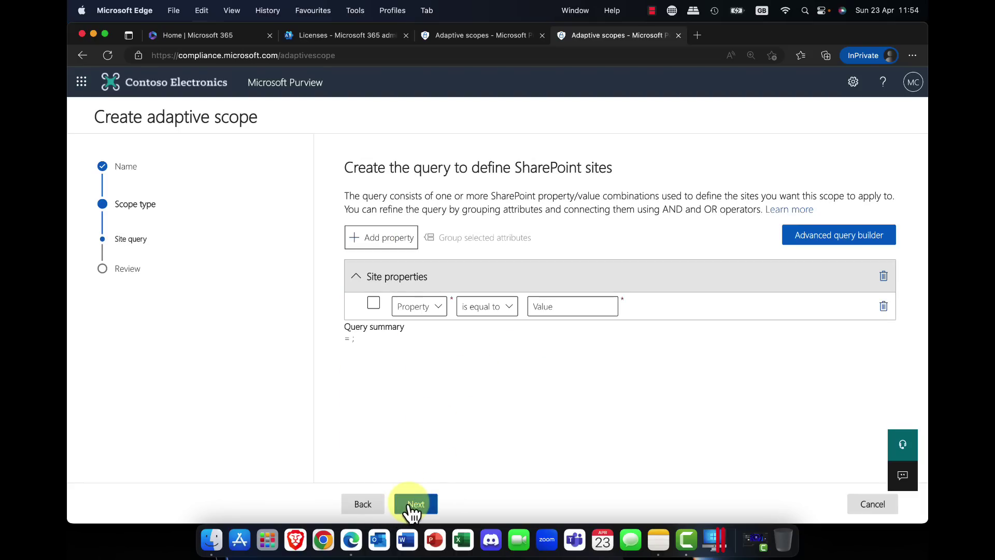
{"action": "left_click", "coordinate": [441, 314]}
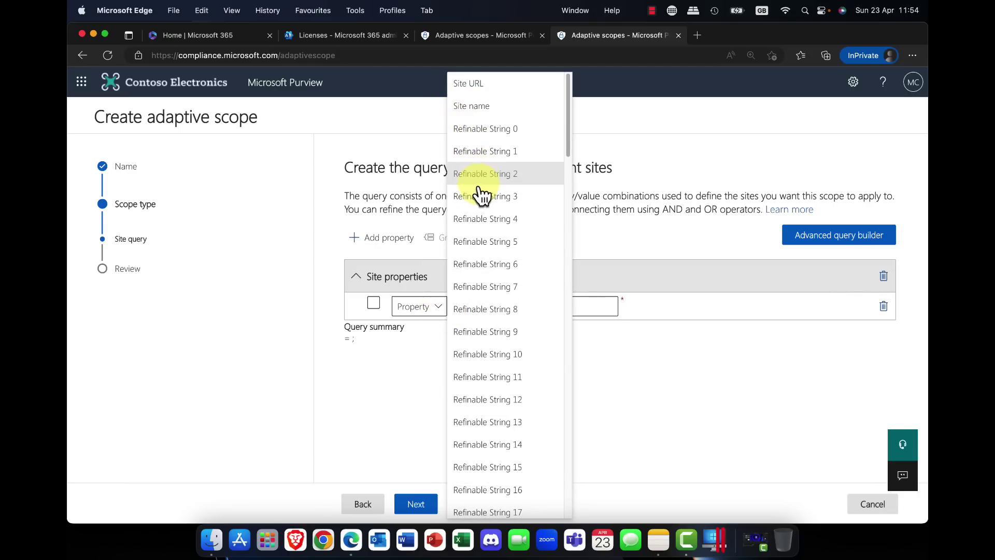
{"action": "scroll", "coordinate": [483, 221], "scroll_direction": "down", "scroll_amount": 4}
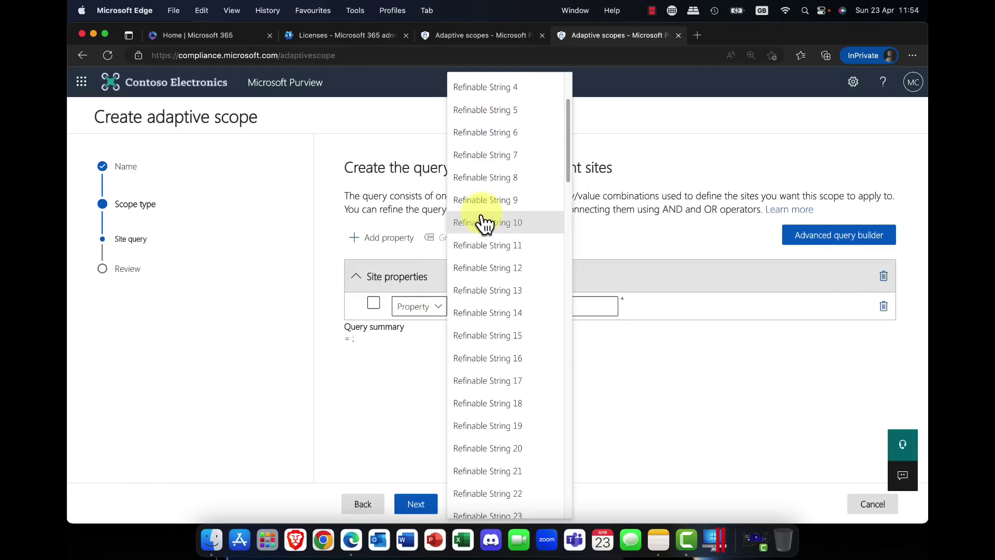
{"action": "scroll", "coordinate": [483, 221], "scroll_direction": "up", "scroll_amount": 4}
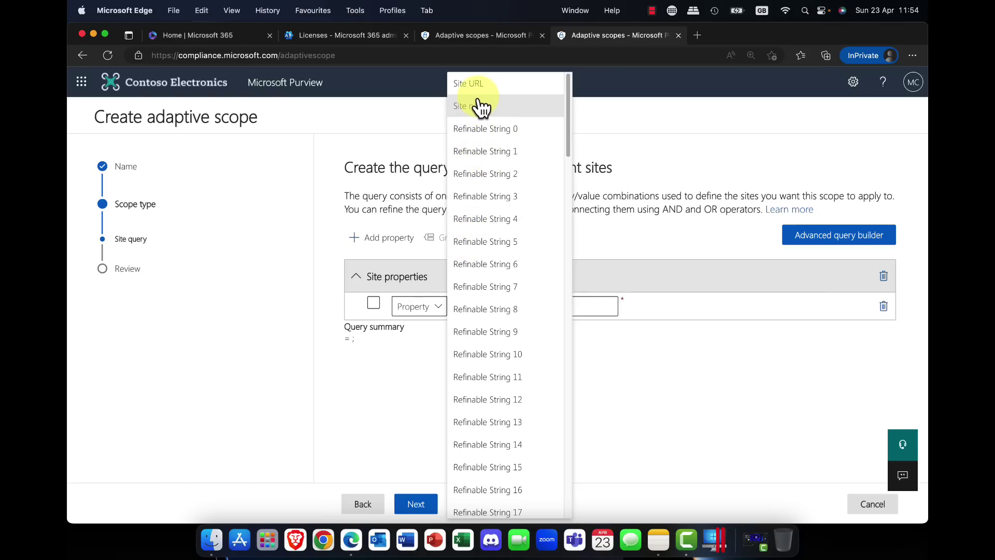
{"action": "left_click", "coordinate": [751, 408]}
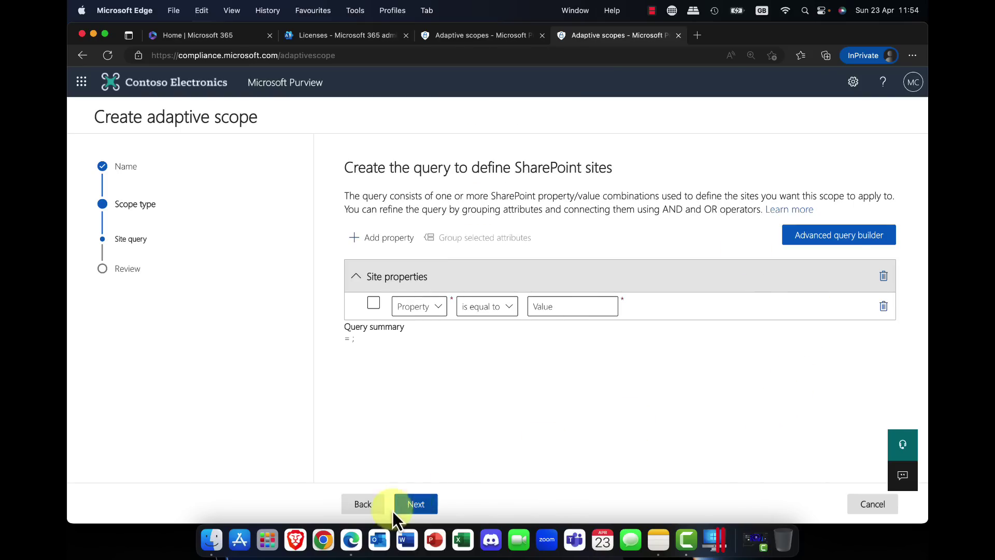
- Make the scope target Users with the query City is equal to Oslo
{"action": "left_click", "coordinate": [364, 506]}
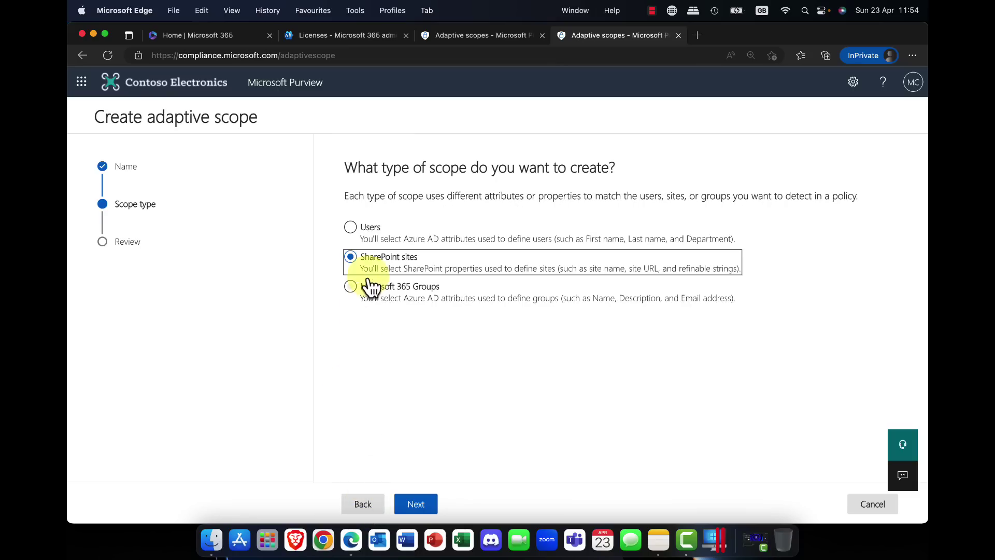
{"action": "left_click", "coordinate": [352, 228]}
{"action": "left_click", "coordinate": [418, 504]}
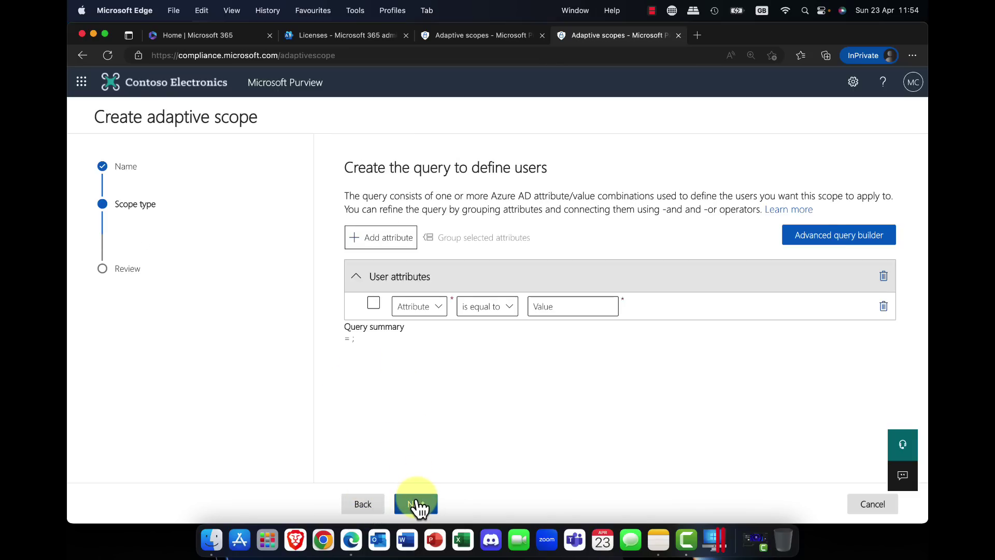
{"action": "left_click", "coordinate": [440, 308]}
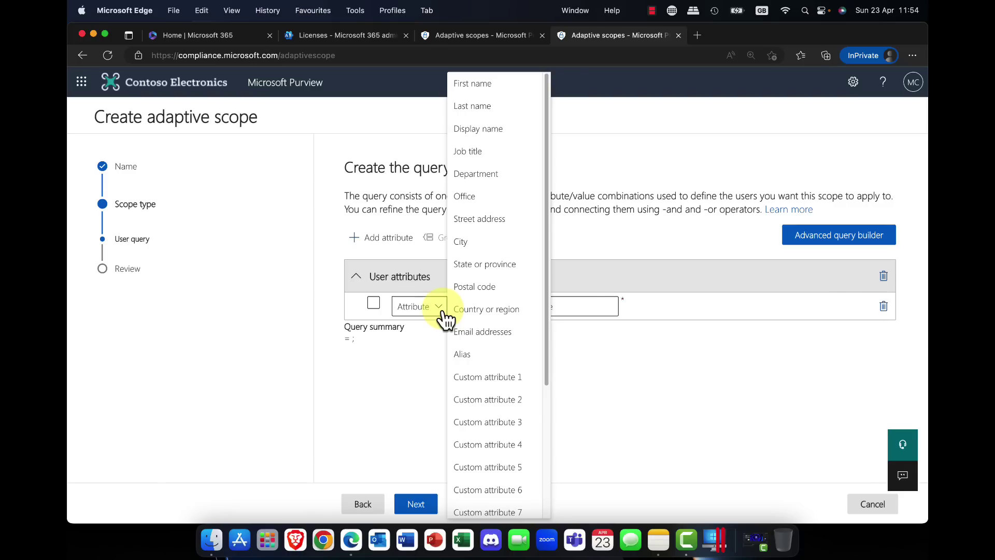
{"action": "left_click", "coordinate": [469, 242]}
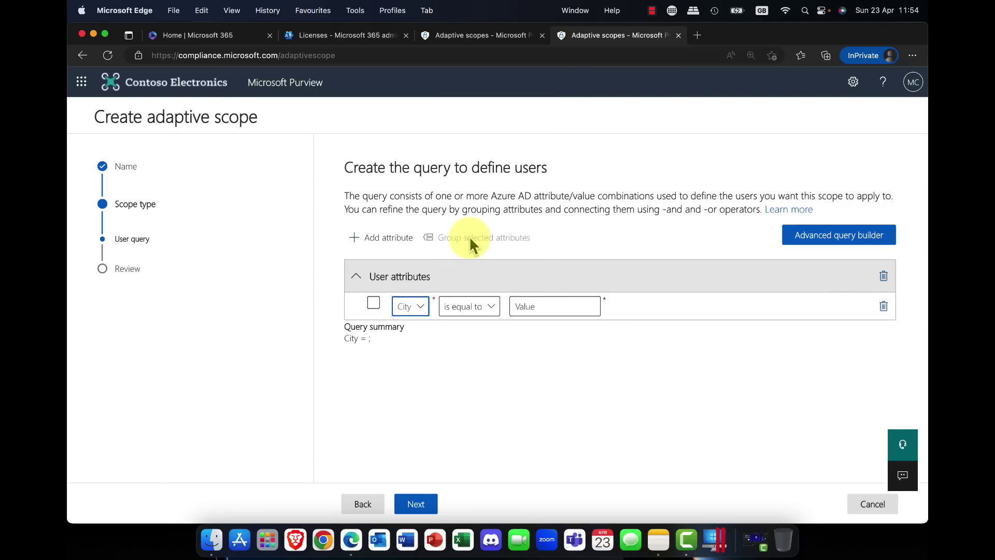
{"action": "left_click", "coordinate": [492, 311]}
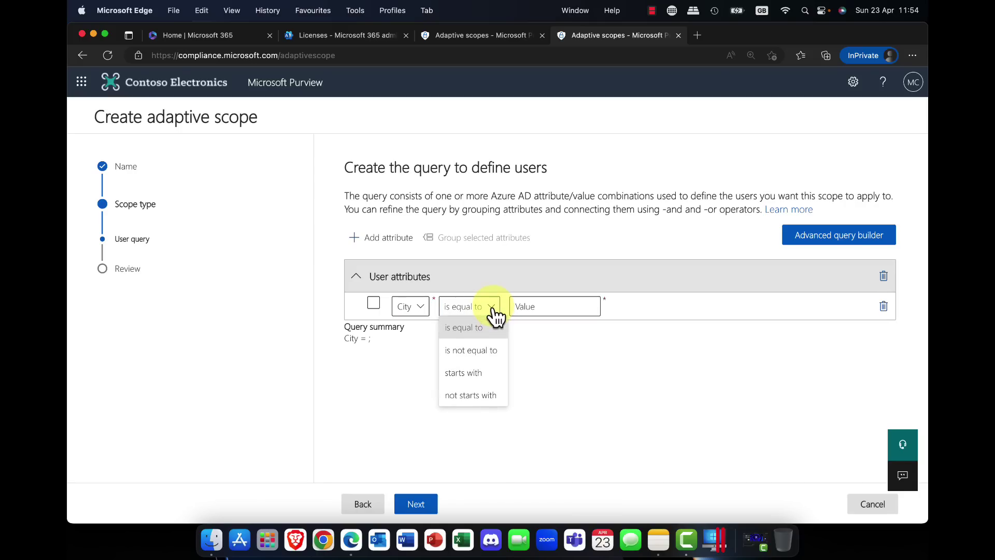
{"action": "left_click", "coordinate": [467, 328]}
{"action": "left_click", "coordinate": [543, 307]}
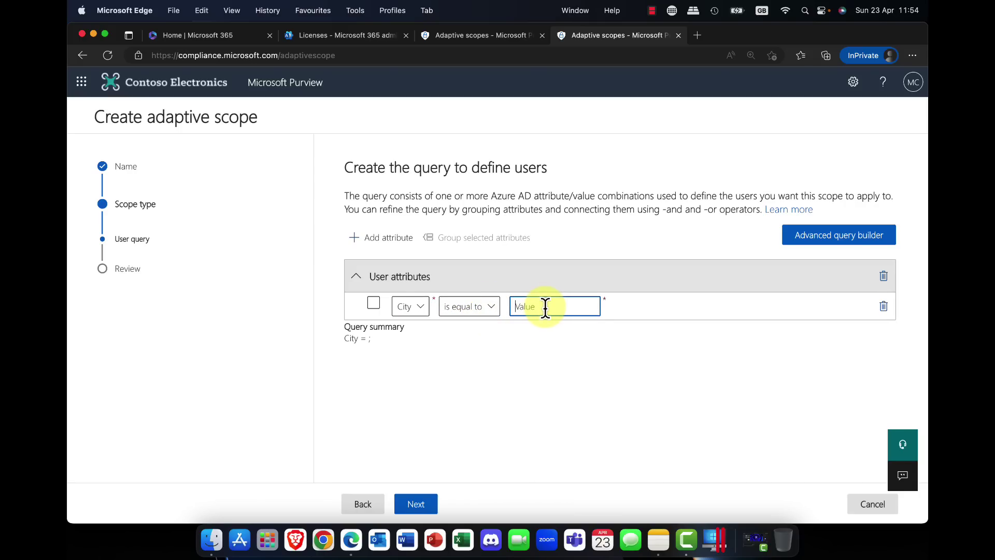
{"action": "type", "text": "Oslo"}
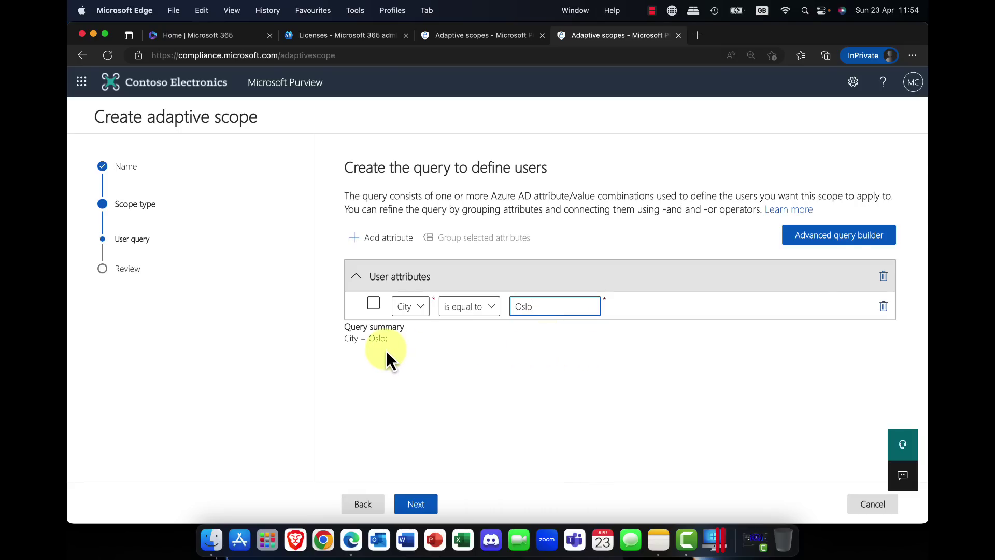
{"action": "left_click", "coordinate": [543, 360]}
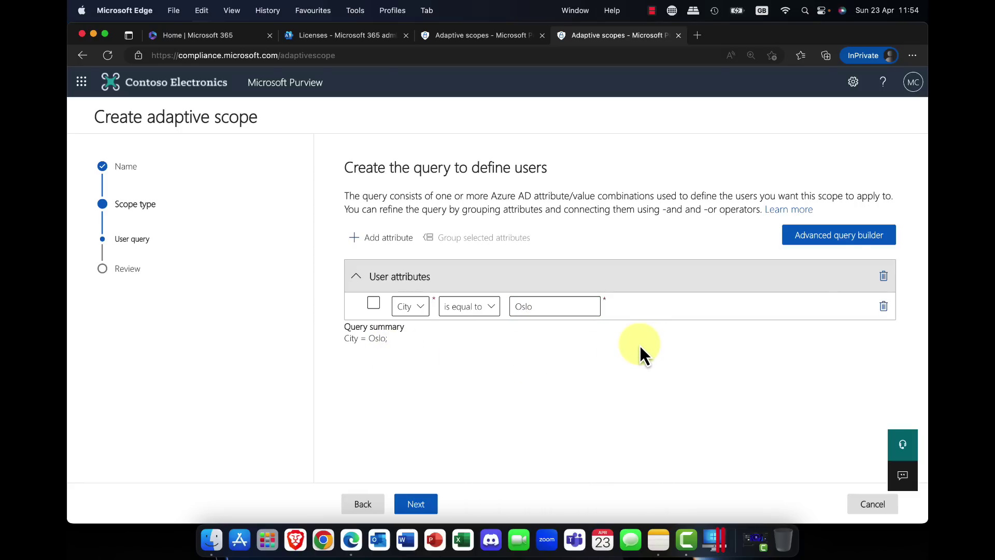
- Review and submit Norway Scope, then close the wizard
{"action": "left_click", "coordinate": [417, 506]}
{"action": "left_click", "coordinate": [421, 503]}
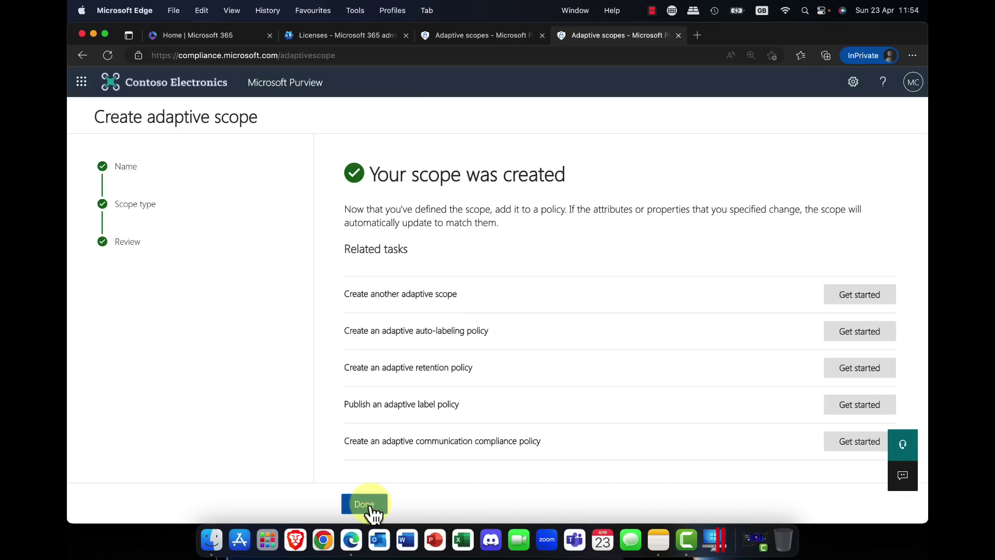
{"action": "left_click", "coordinate": [364, 503]}
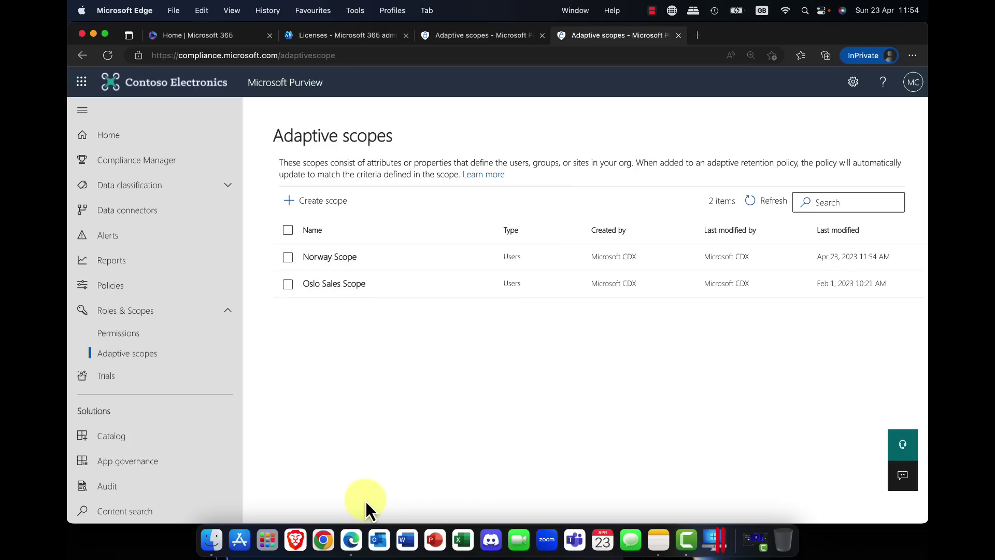
- Open the Retention policies list under Data lifecycle management for Microsoft 365
{"action": "scroll", "coordinate": [171, 373], "scroll_direction": "down", "scroll_amount": 5}
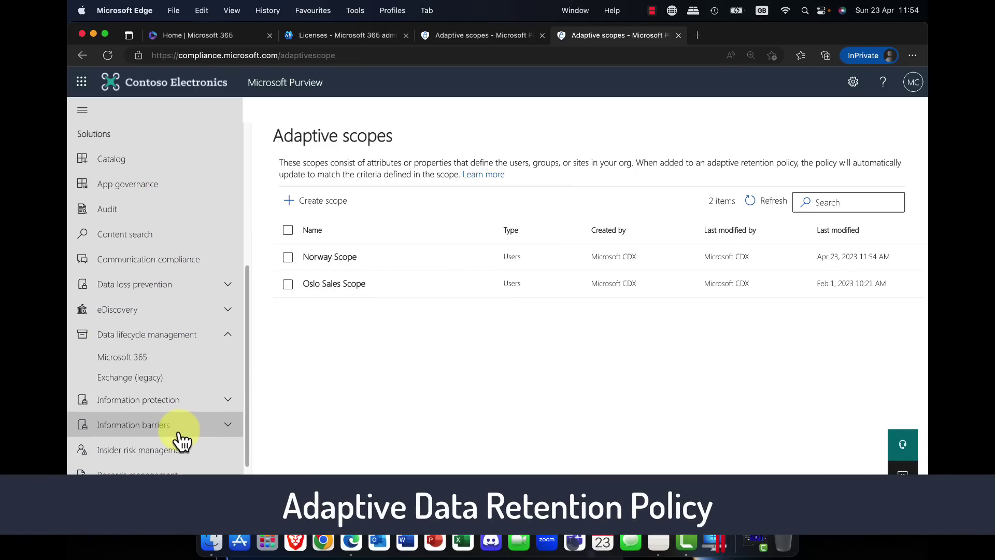
{"action": "left_click", "coordinate": [137, 357]}
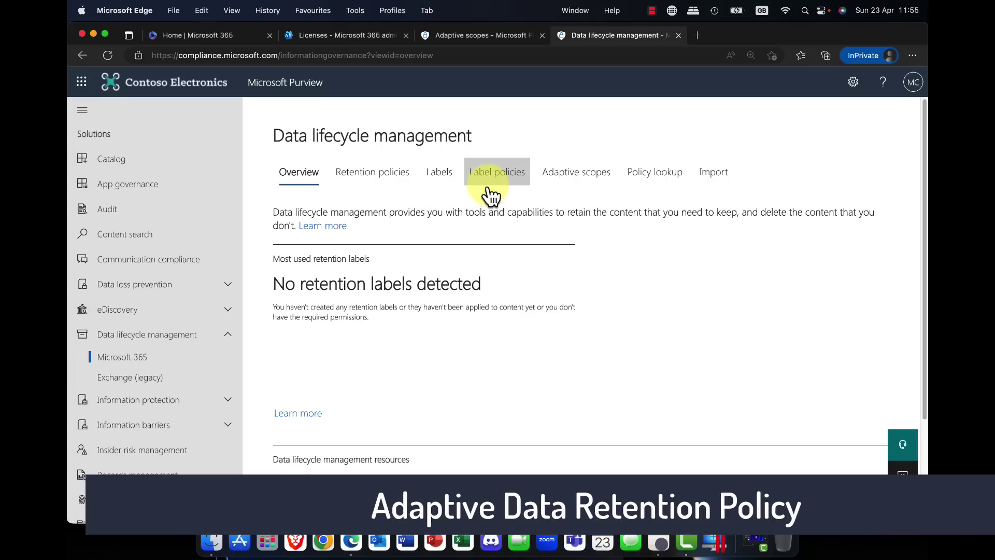
{"action": "left_click", "coordinate": [441, 176]}
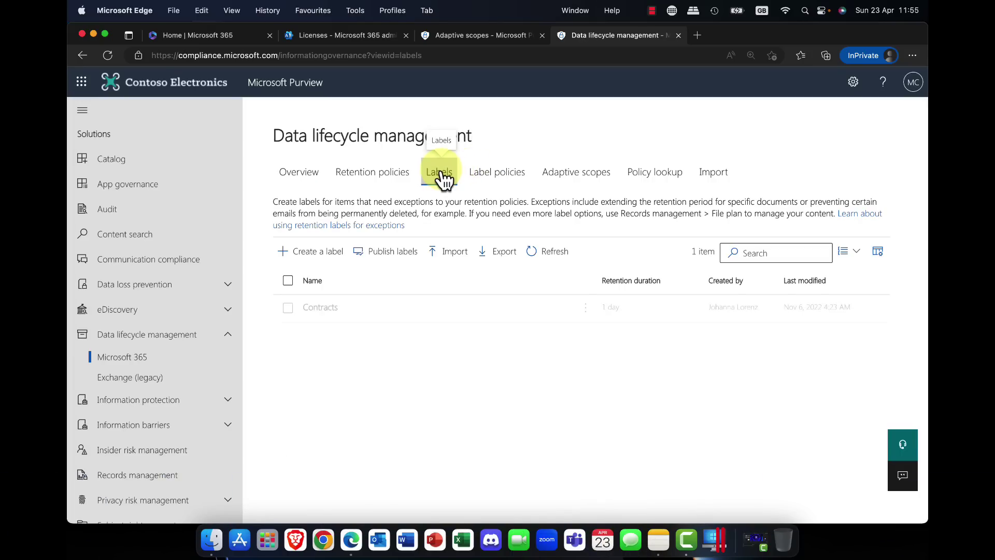
{"action": "left_click", "coordinate": [370, 176]}
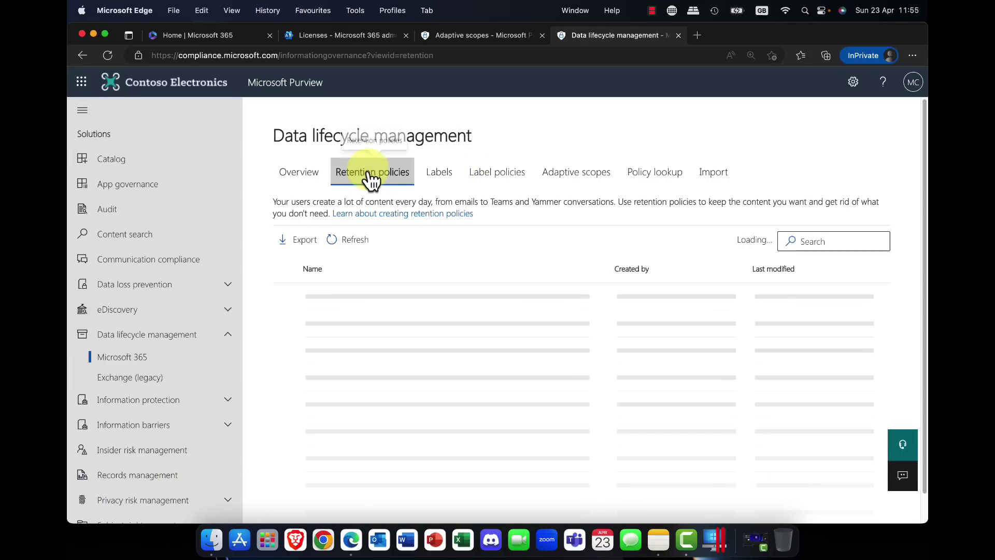
- Create a new retention policy named 'Norway Policy 1 year' of type Adaptive
{"action": "left_click", "coordinate": [331, 240]}
{"action": "left_click", "coordinate": [384, 230]}
{"action": "type", "text": "Norway "}
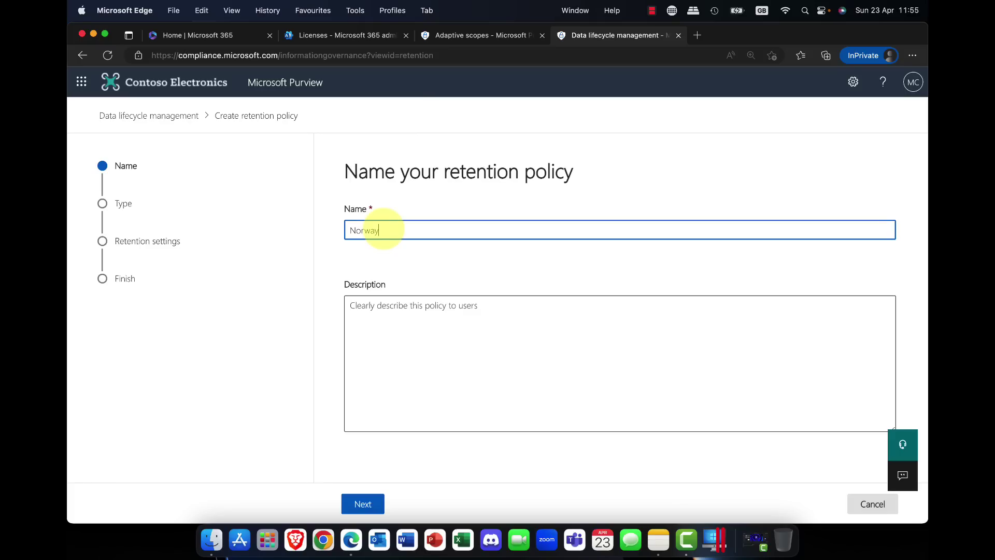
{"action": "type", "text": "Policy 1 year"}
{"action": "left_click", "coordinate": [363, 505]}
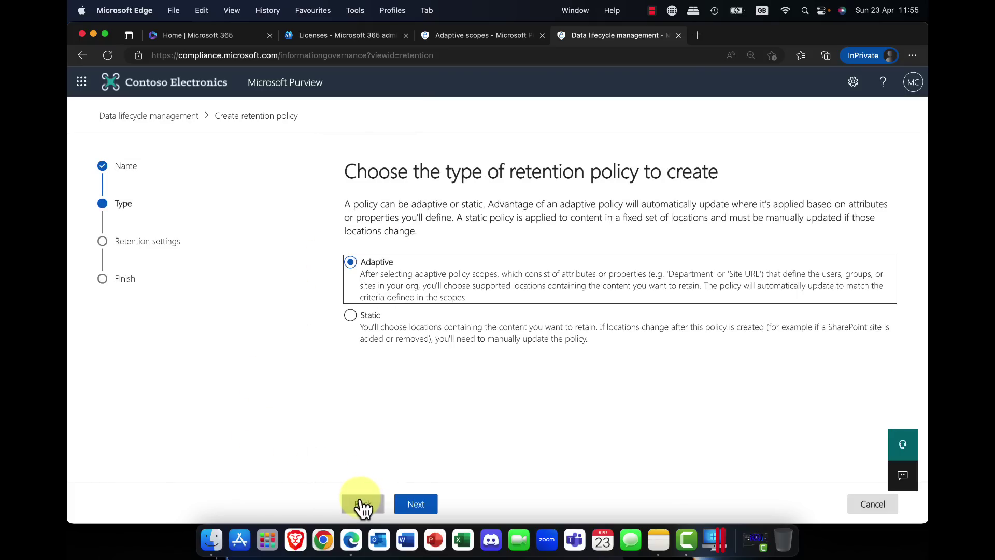
{"action": "left_click", "coordinate": [381, 328]}
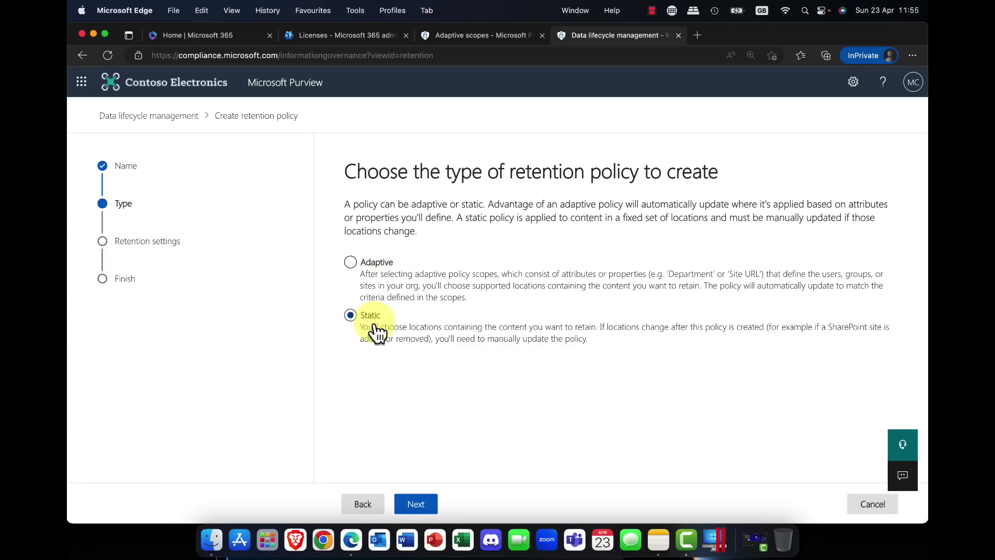
{"action": "left_click", "coordinate": [383, 277]}
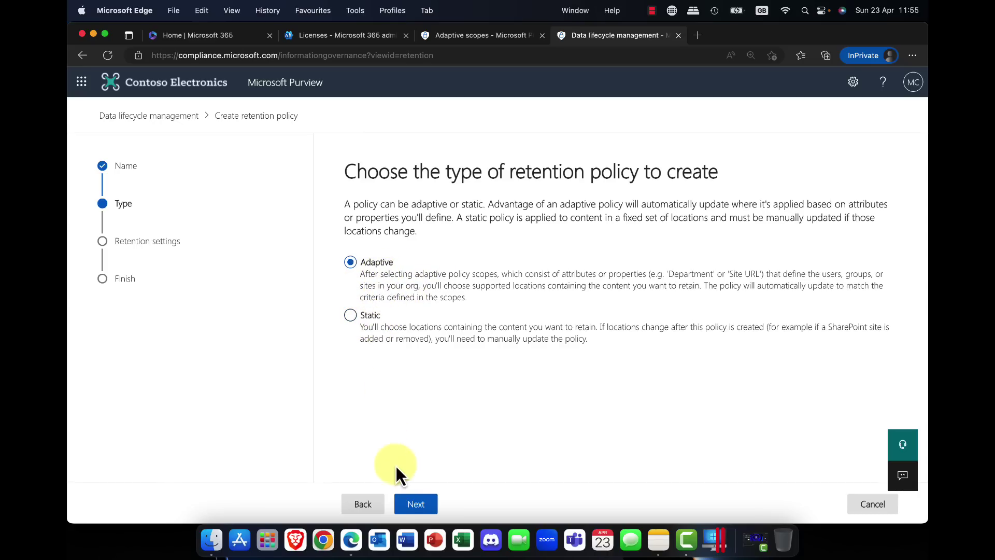
{"action": "left_click", "coordinate": [414, 504]}
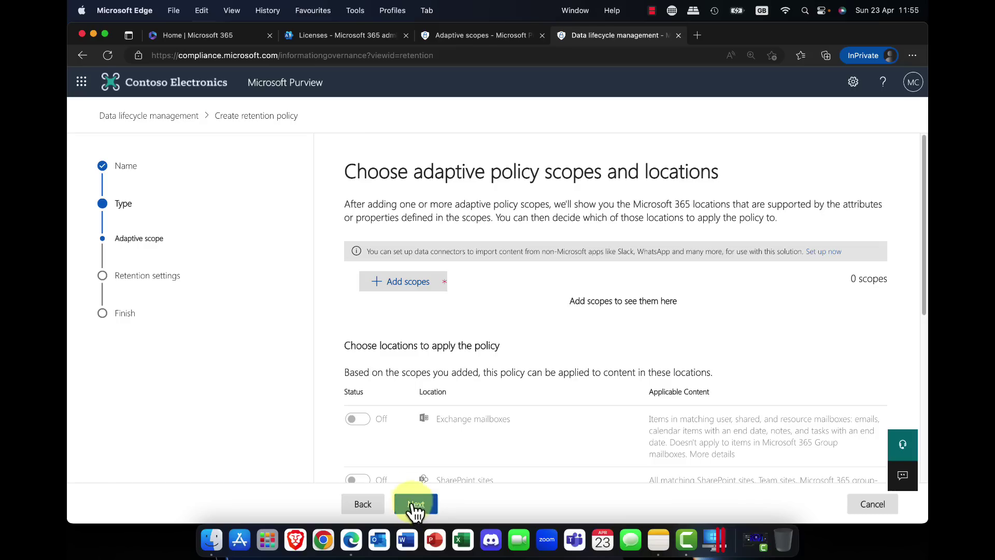
- Add Norway Scope to the retention policy
{"action": "left_click", "coordinate": [399, 289]}
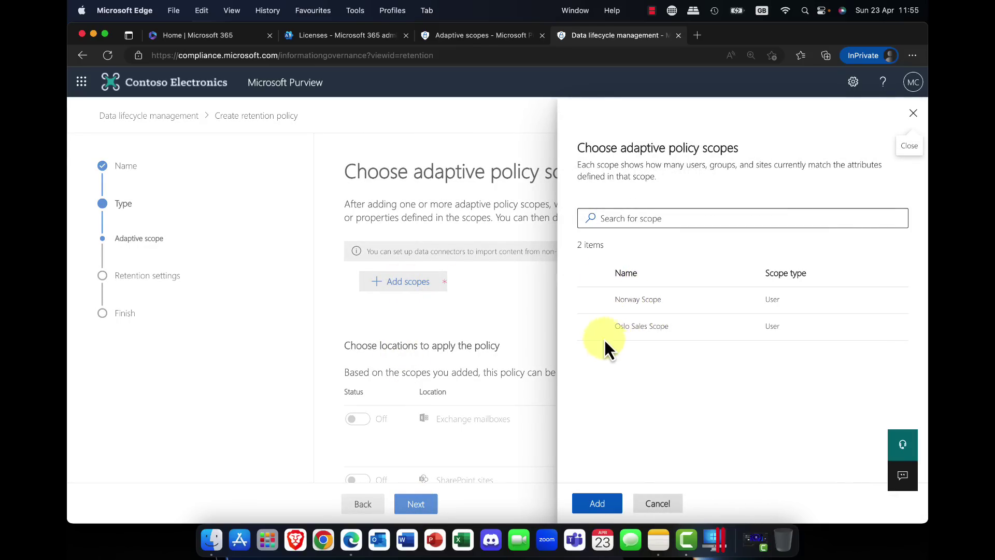
{"action": "left_click", "coordinate": [591, 302]}
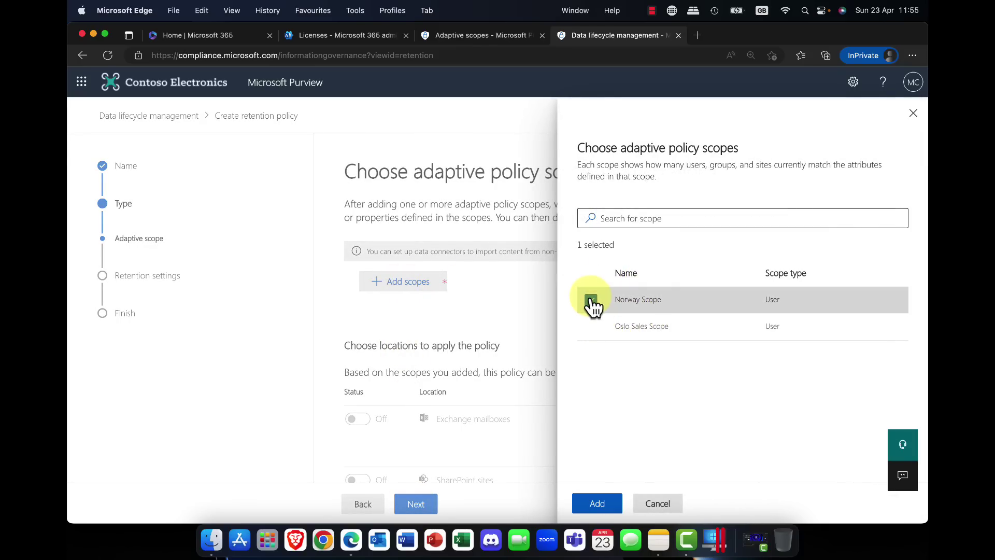
{"action": "left_click", "coordinate": [597, 504]}
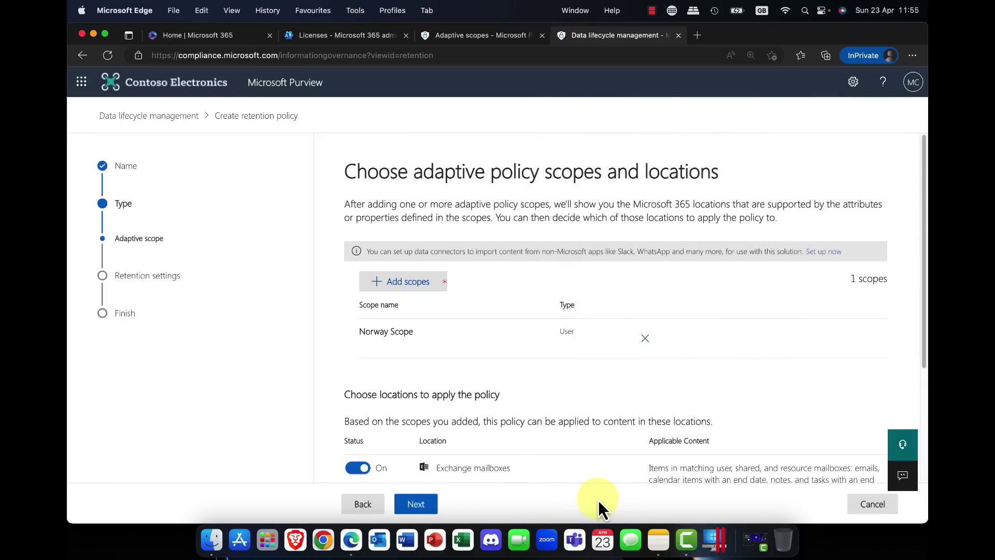
- Keep Exchange mailboxes and OneDrive accounts on, Teams chats off, and continue to retention settings
{"action": "scroll", "coordinate": [583, 430], "scroll_direction": "down", "scroll_amount": 3}
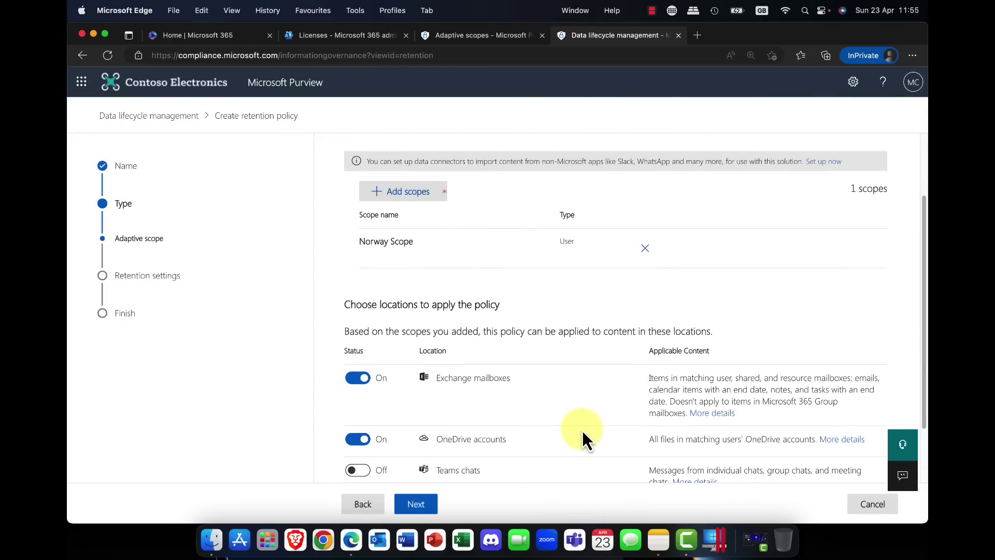
{"action": "scroll", "coordinate": [582, 430], "scroll_direction": "down", "scroll_amount": 2}
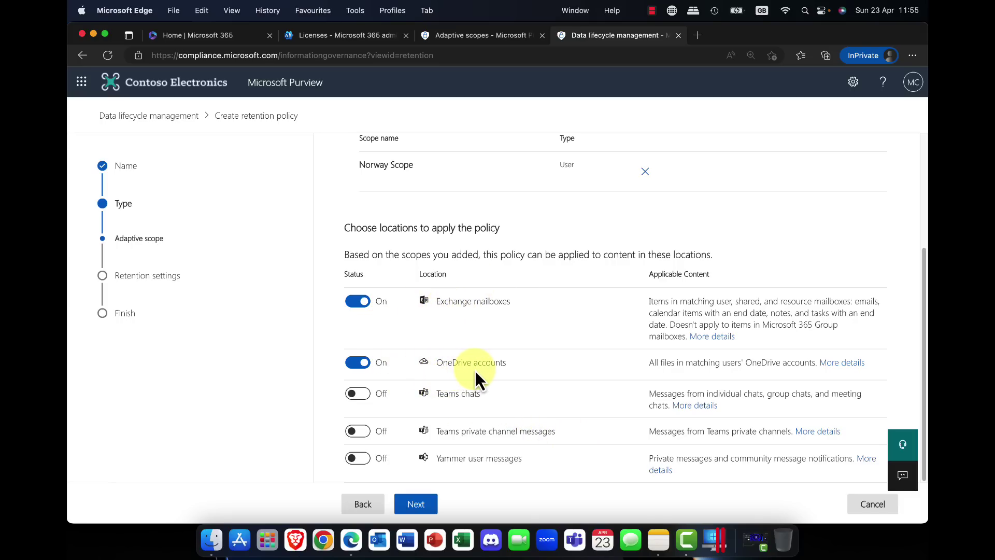
{"action": "left_click", "coordinate": [363, 395]}
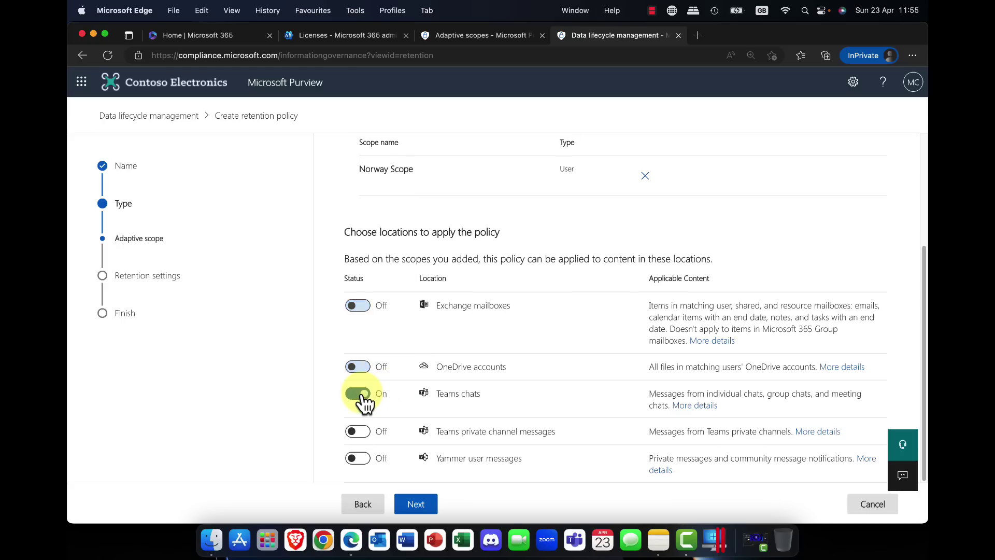
{"action": "left_click", "coordinate": [364, 368]}
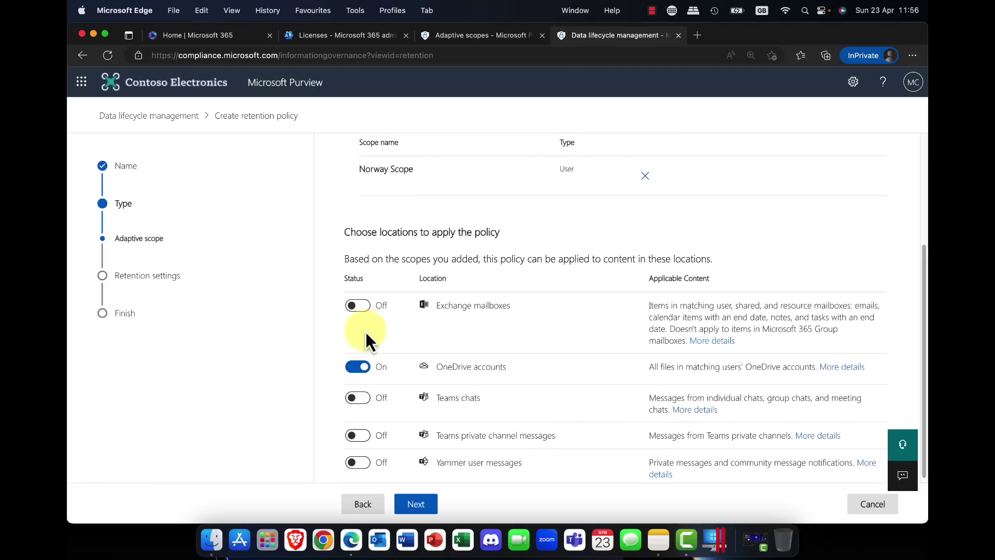
{"action": "left_click", "coordinate": [360, 306]}
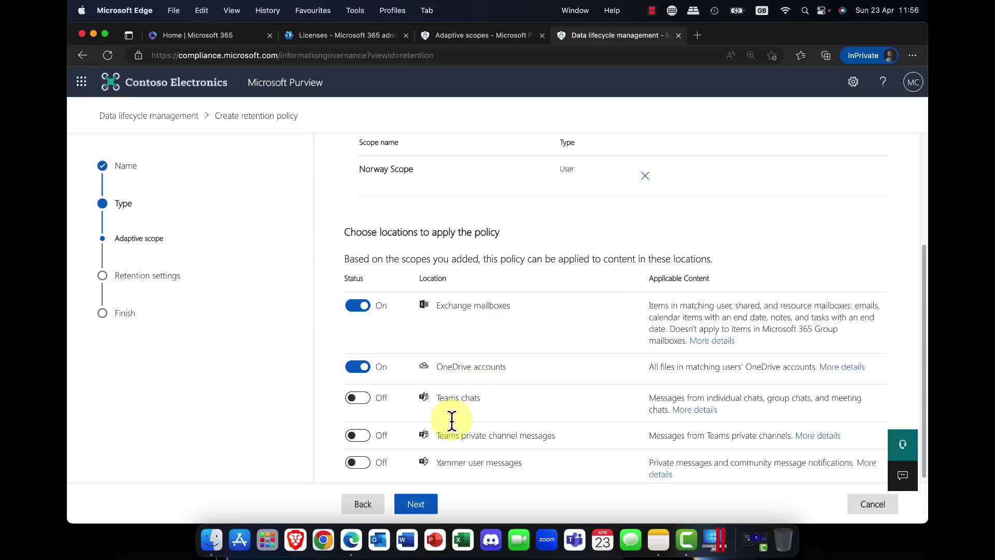
{"action": "left_click", "coordinate": [417, 505]}
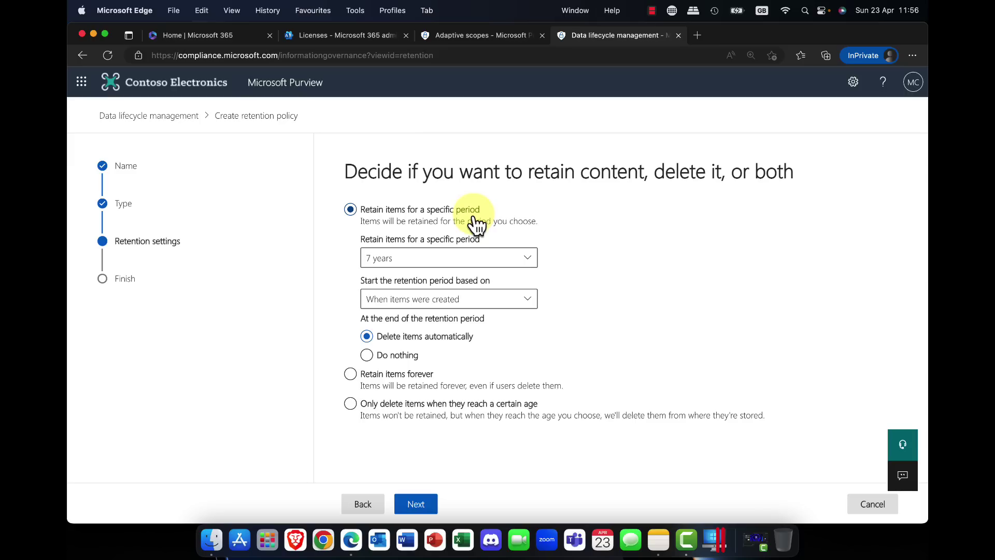
- Set a custom 1-year retention counted from when items were created, then continue to review
{"action": "left_click", "coordinate": [528, 253]}
{"action": "left_click", "coordinate": [373, 342]}
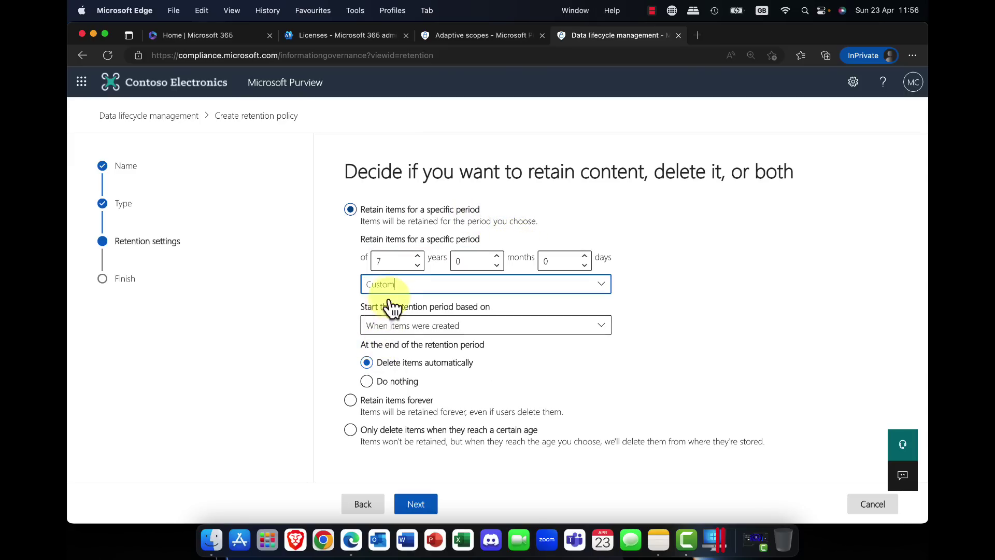
{"action": "left_click", "coordinate": [418, 266]}
{"action": "left_click", "coordinate": [418, 265]}
{"action": "left_click", "coordinate": [418, 265]}
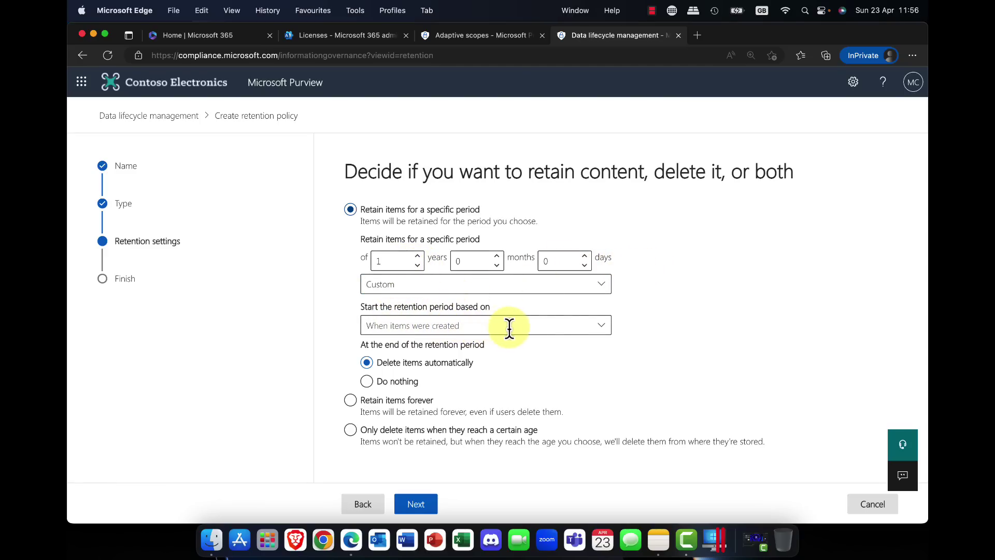
{"action": "left_click", "coordinate": [604, 326]}
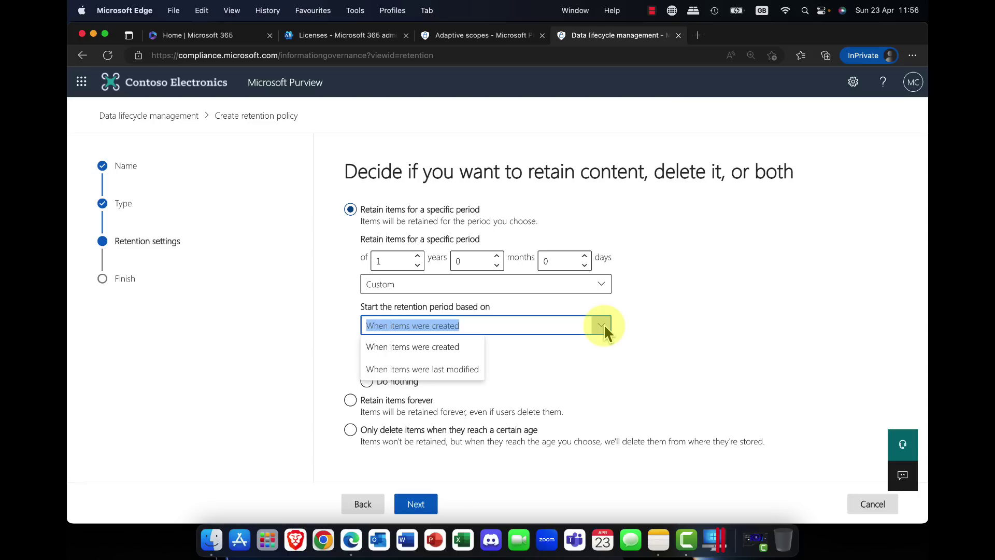
{"action": "left_click", "coordinate": [661, 328]}
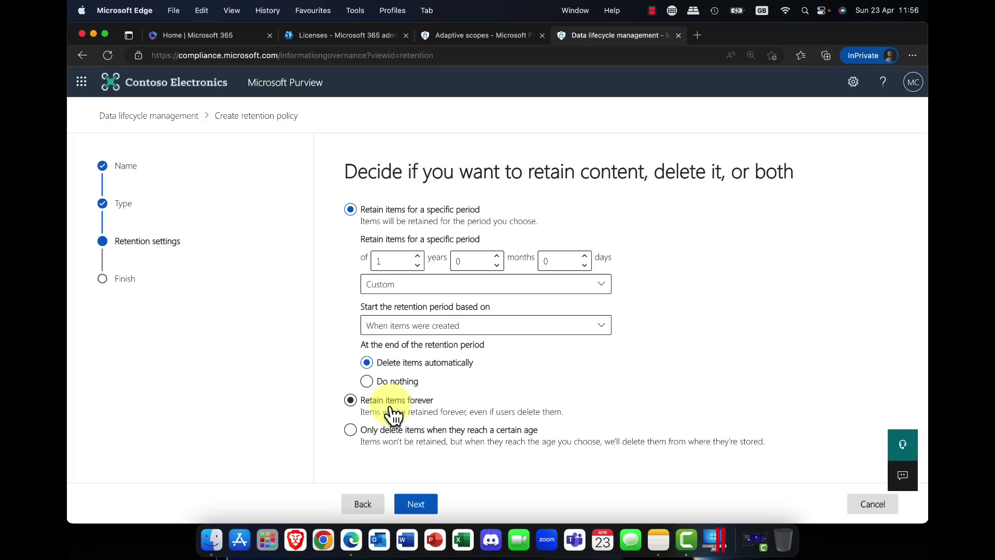
{"action": "left_click", "coordinate": [602, 325]}
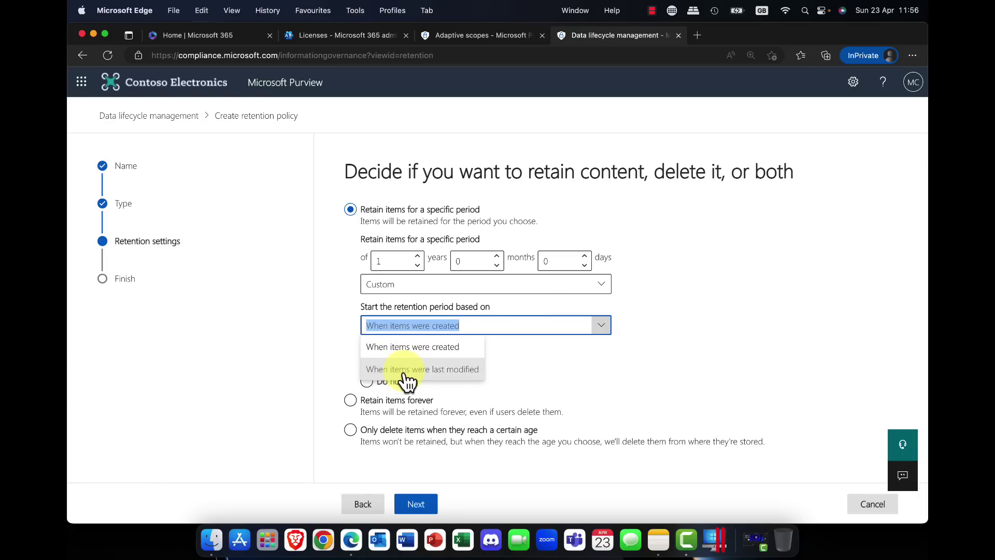
{"action": "left_click", "coordinate": [415, 347]}
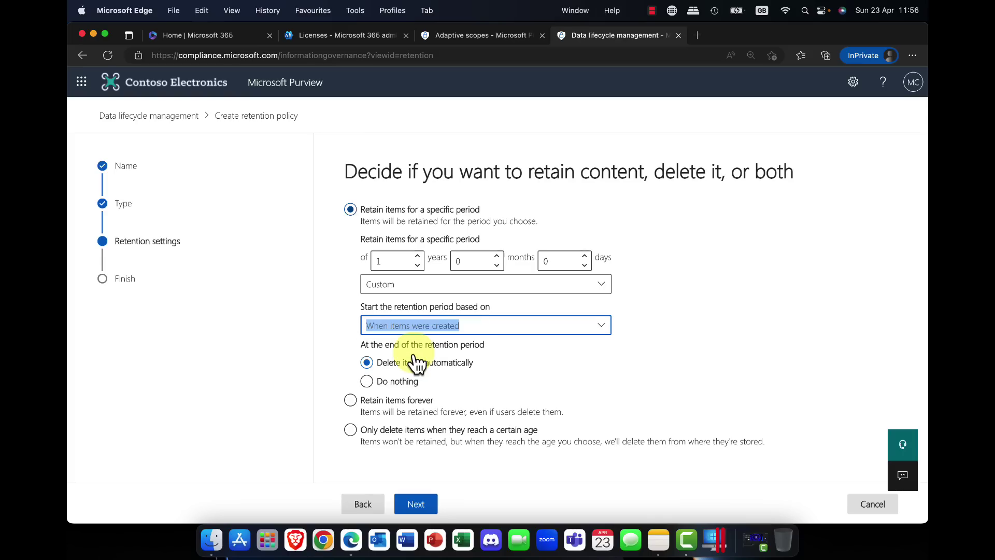
{"action": "left_click", "coordinate": [567, 368]}
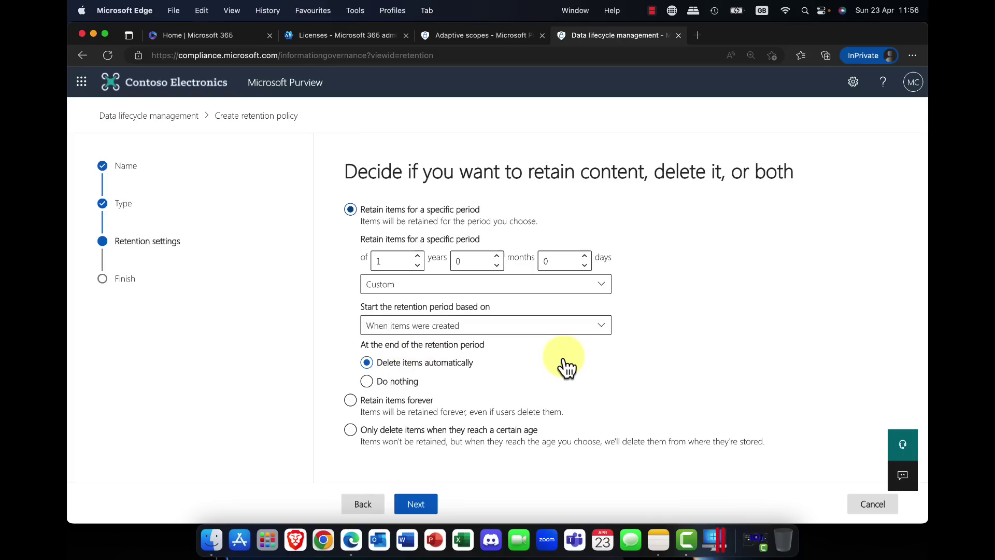
- Submit the Norway Policy 1 year retention policy and close the success page
{"action": "left_click", "coordinate": [421, 505]}
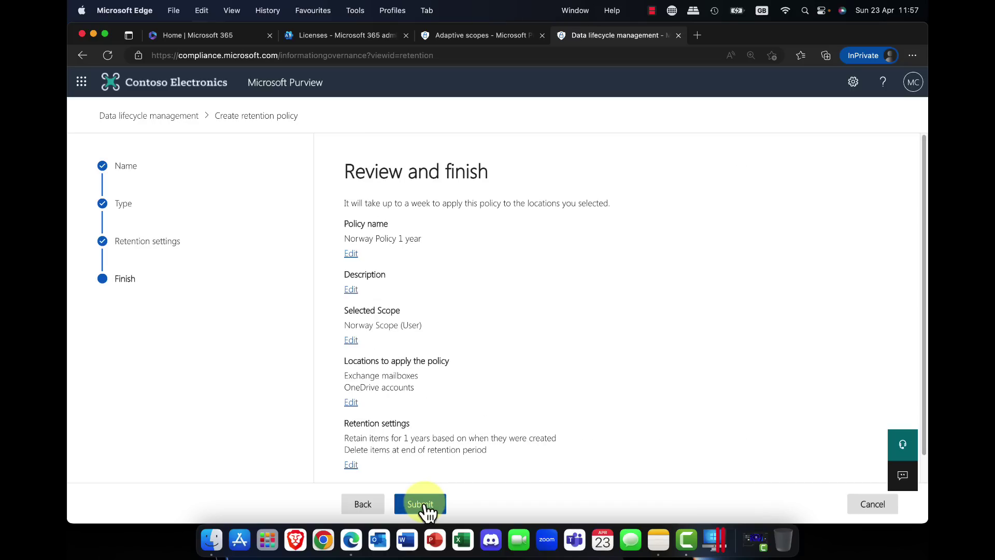
{"action": "left_click", "coordinate": [424, 502]}
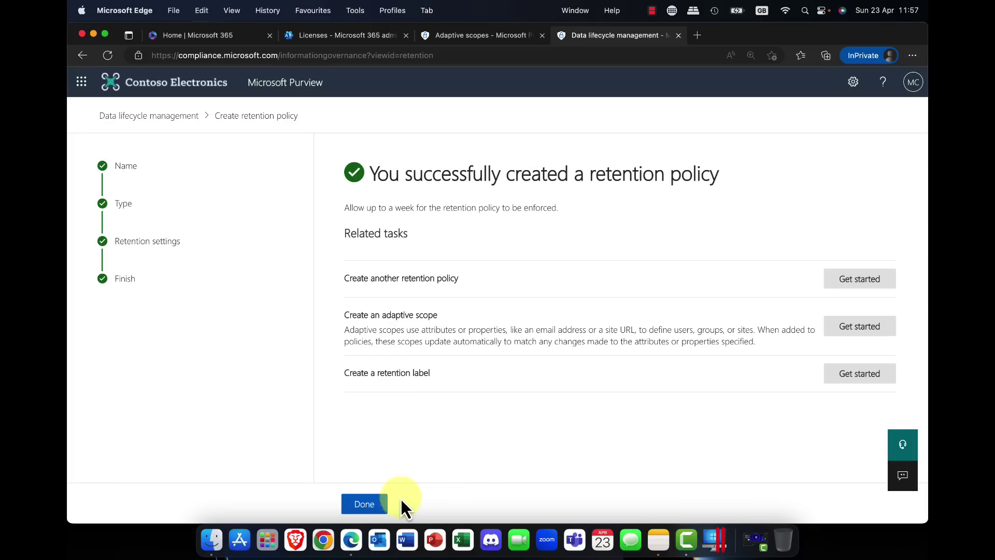
{"action": "left_click", "coordinate": [368, 503]}
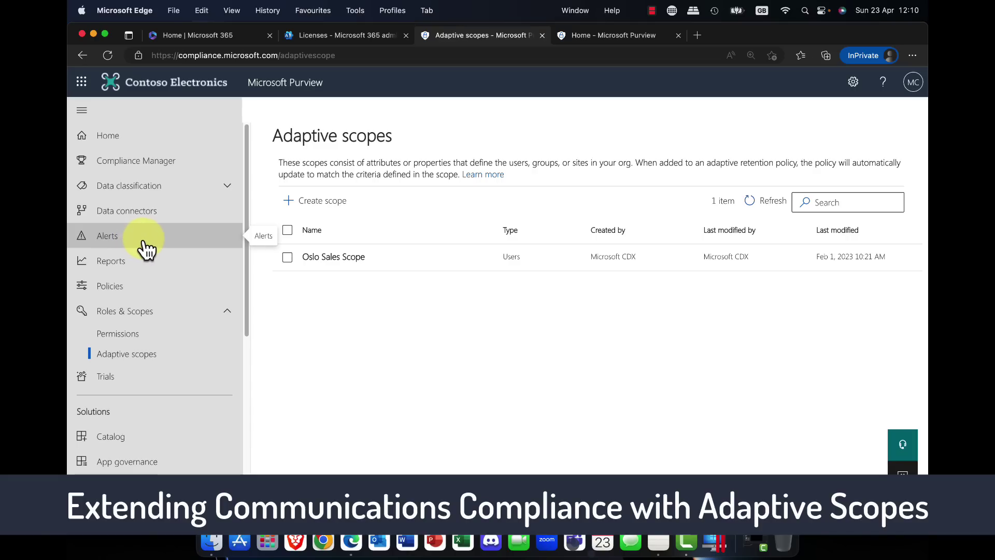
- Open Communication compliance, close its welcome introduction, and scroll through the overview's recommended actions
{"action": "scroll", "coordinate": [146, 247], "scroll_direction": "down", "scroll_amount": 6}
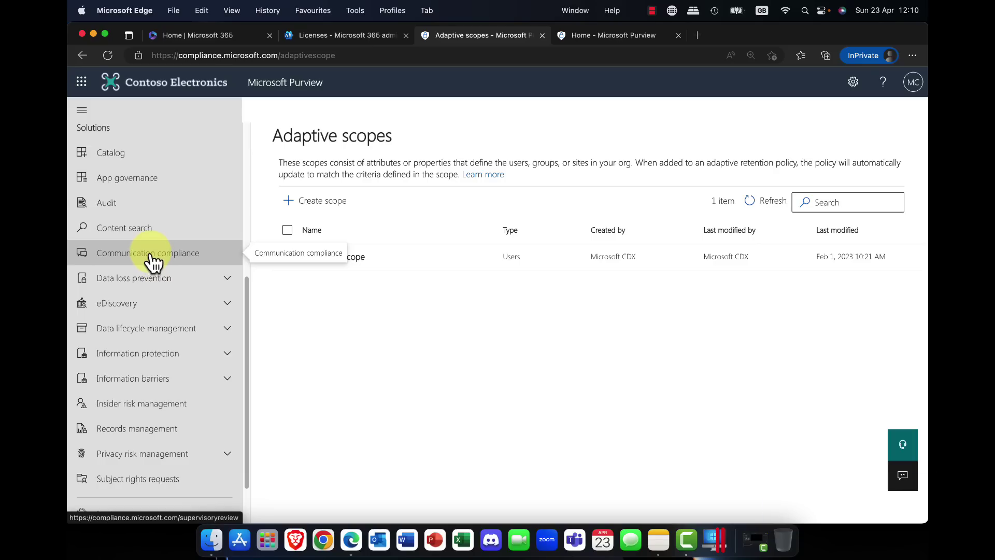
{"action": "left_click", "coordinate": [151, 254]}
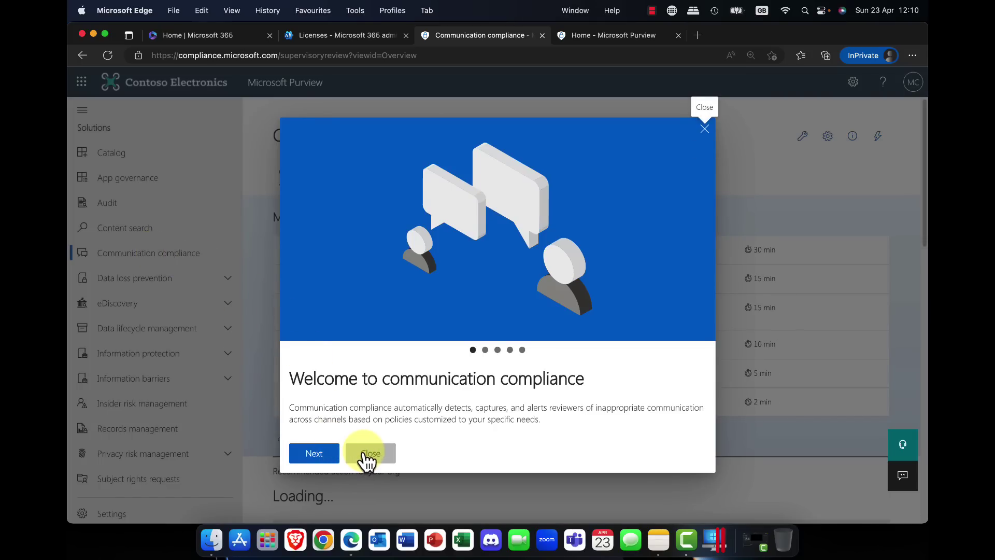
{"action": "left_click", "coordinate": [365, 453]}
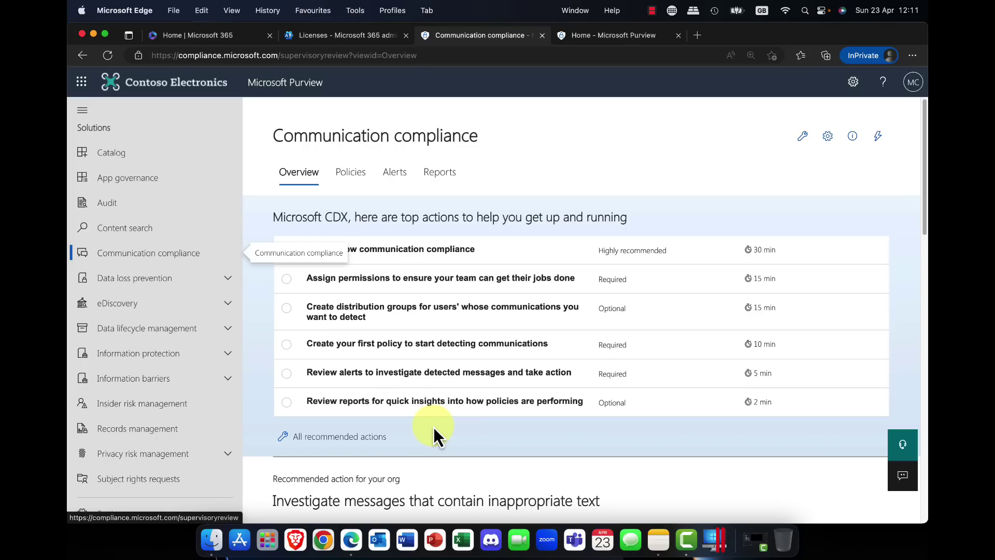
{"action": "scroll", "coordinate": [435, 429], "scroll_direction": "down", "scroll_amount": 5}
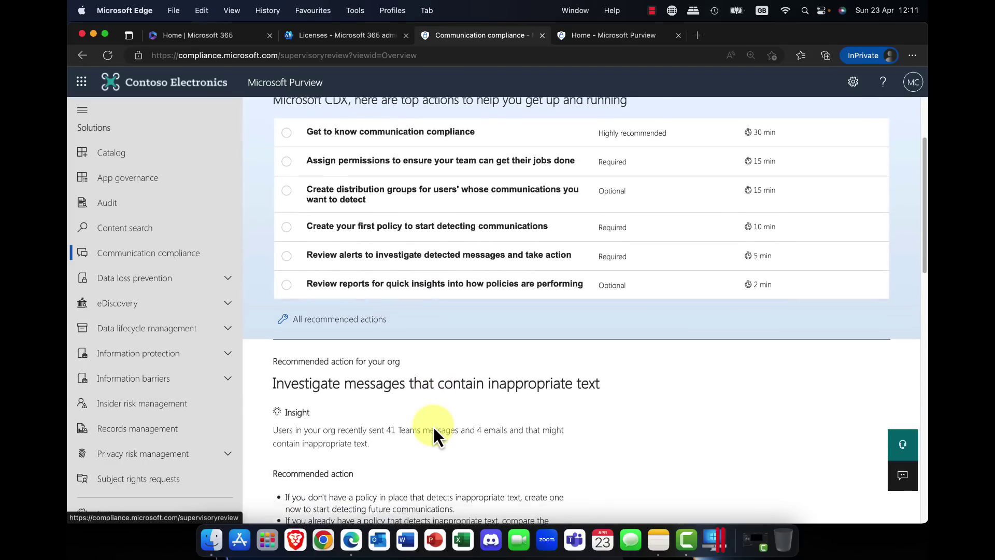
{"action": "scroll", "coordinate": [434, 429], "scroll_direction": "down", "scroll_amount": 15}
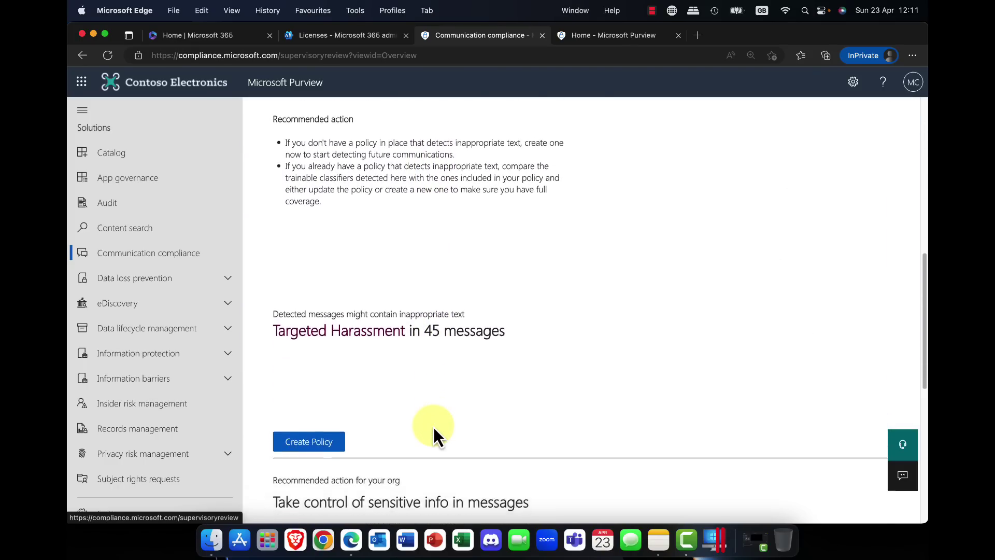
{"action": "scroll", "coordinate": [434, 426], "scroll_direction": "down", "scroll_amount": 7}
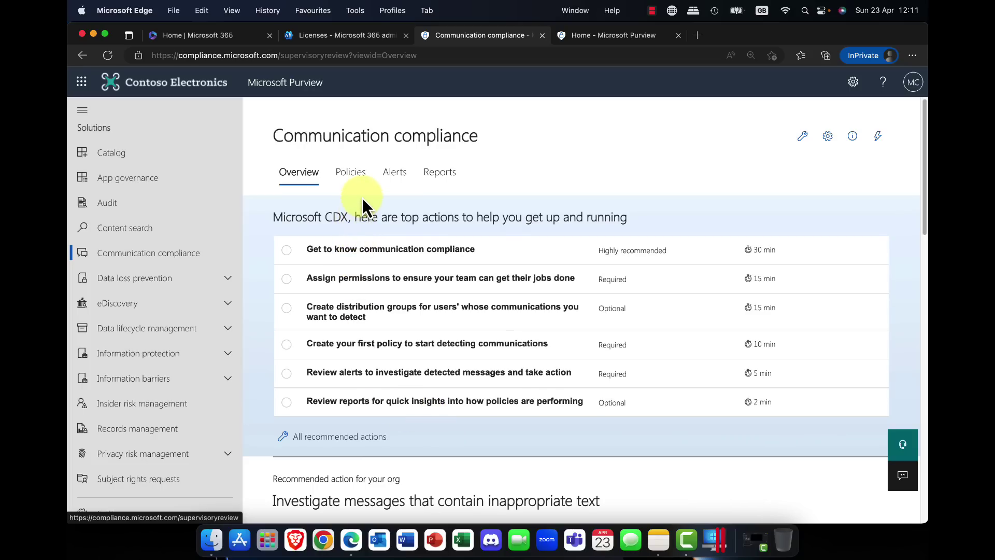
- Create a Detect inappropriate text policy from the Policies tab, keeping All users in scope
{"action": "left_click", "coordinate": [352, 175]}
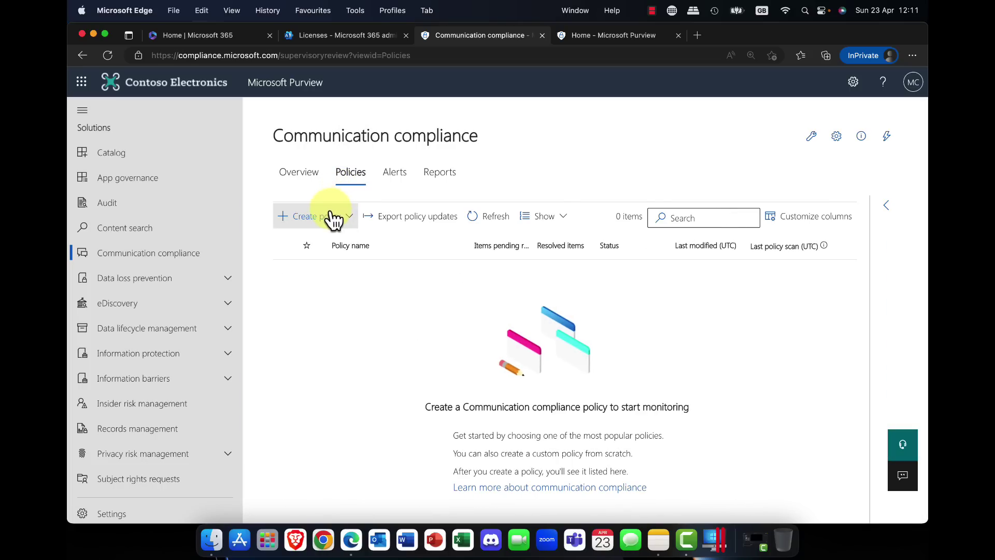
{"action": "left_click", "coordinate": [345, 222]}
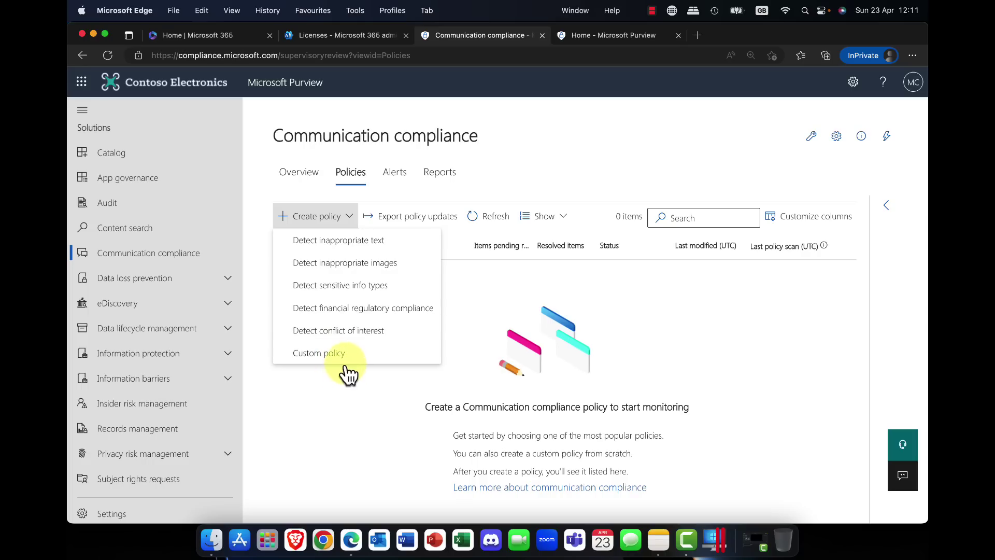
{"action": "left_click", "coordinate": [341, 247]}
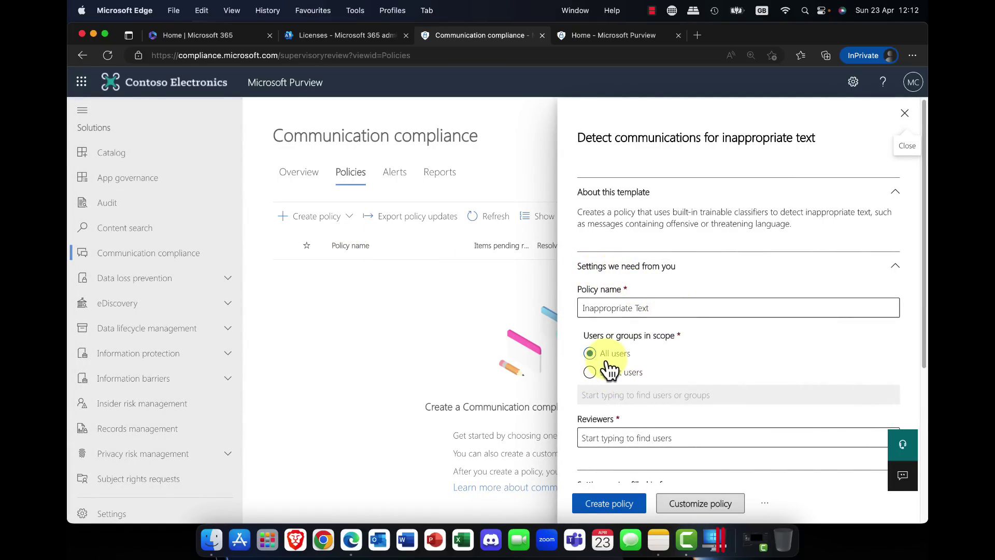
{"action": "scroll", "coordinate": [610, 369], "scroll_direction": "down", "scroll_amount": 1}
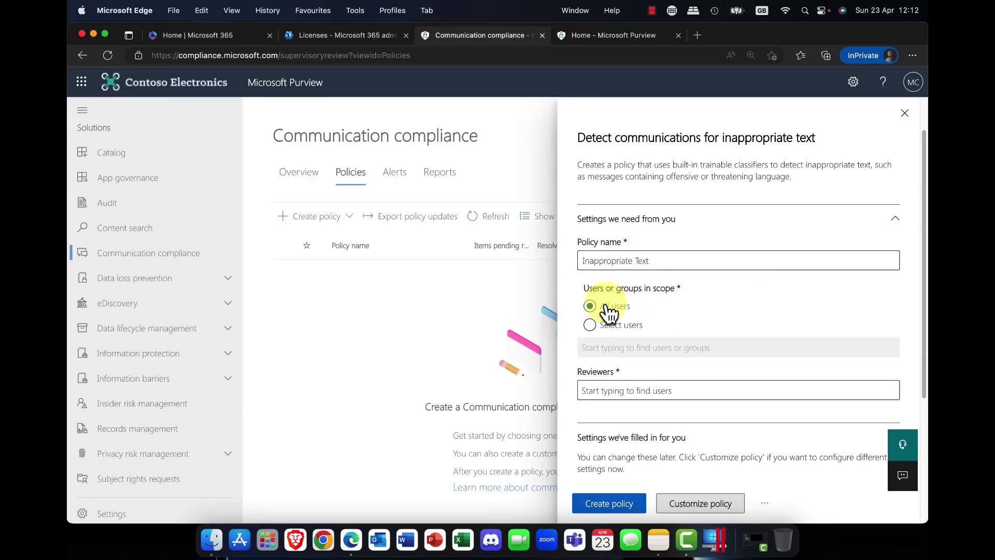
{"action": "left_click", "coordinate": [615, 331]}
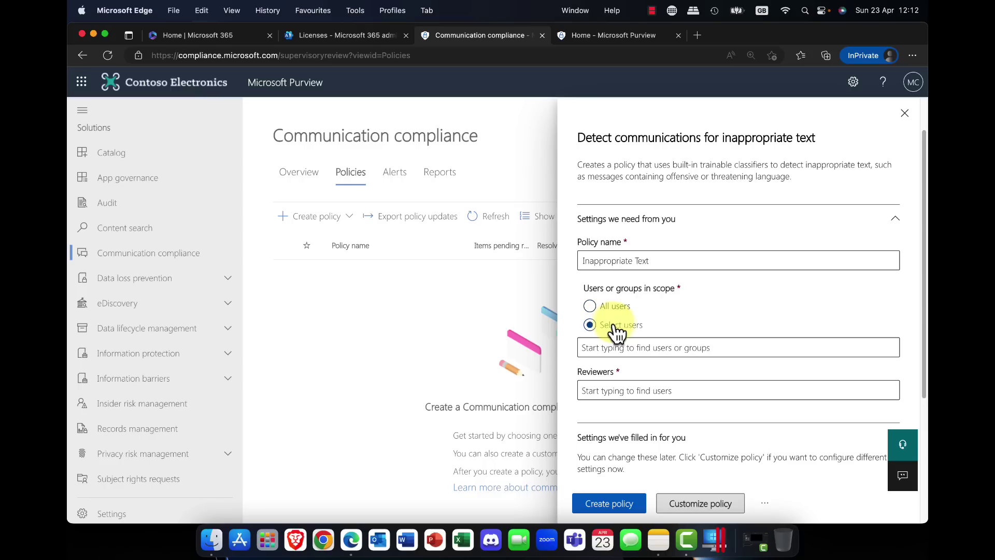
{"action": "left_click", "coordinate": [700, 506]}
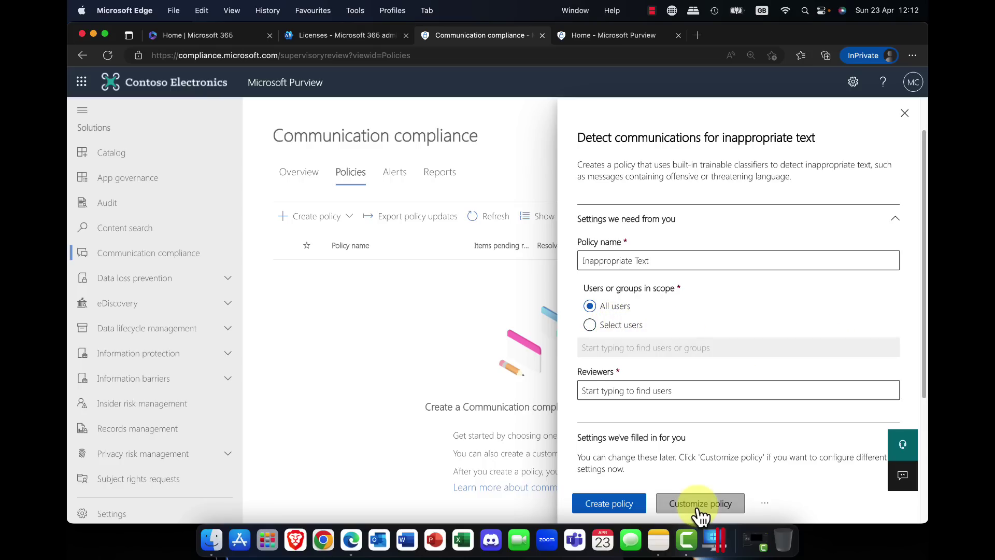
- Open the full policy setup and scope it to the Norway Scope adaptive scope
{"action": "left_click", "coordinate": [699, 505]}
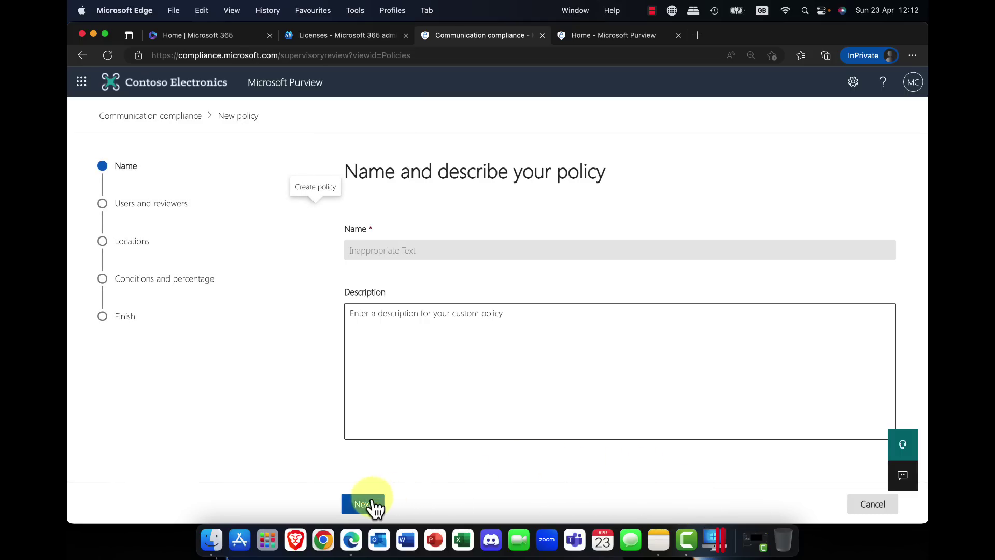
{"action": "left_click", "coordinate": [363, 504]}
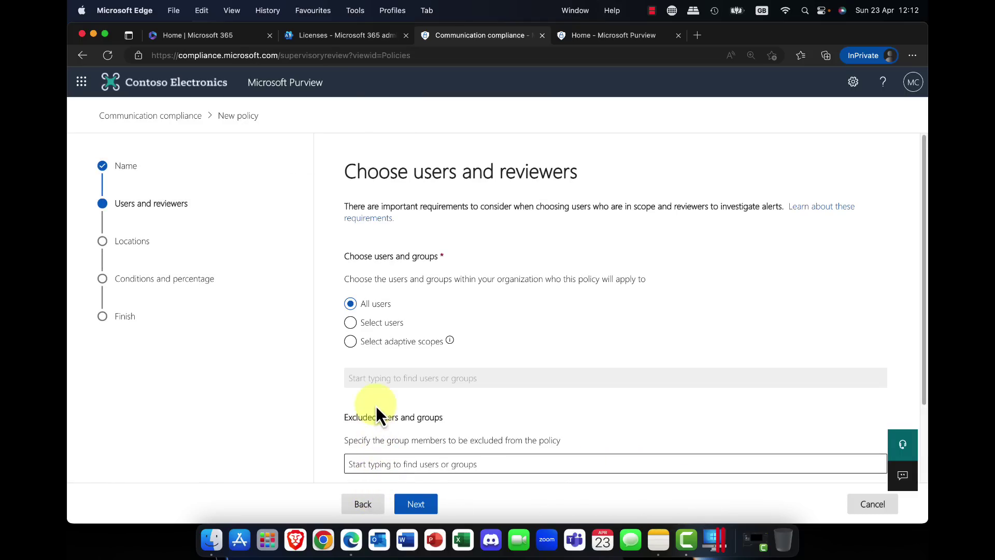
{"action": "left_click", "coordinate": [415, 355]}
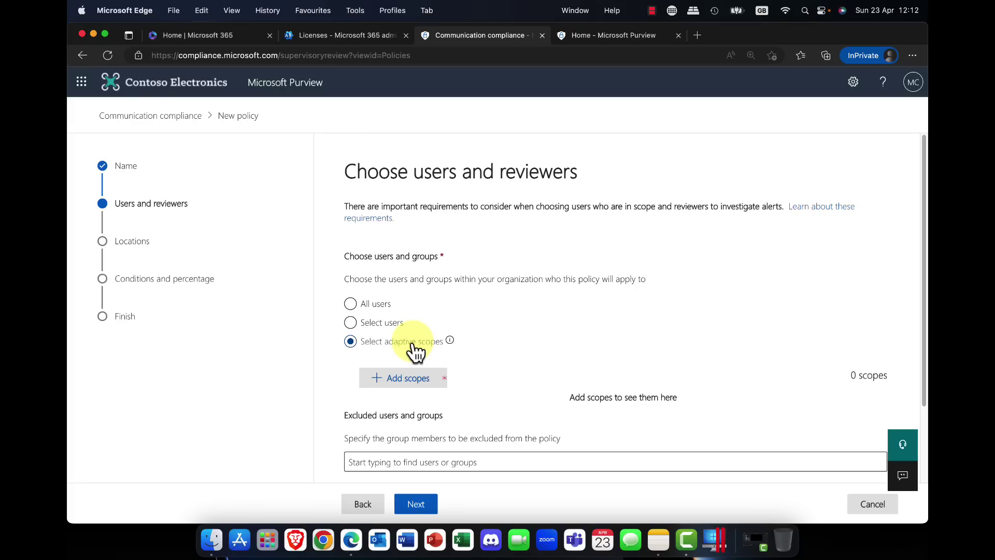
{"action": "scroll", "coordinate": [426, 349], "scroll_direction": "down", "scroll_amount": 1}
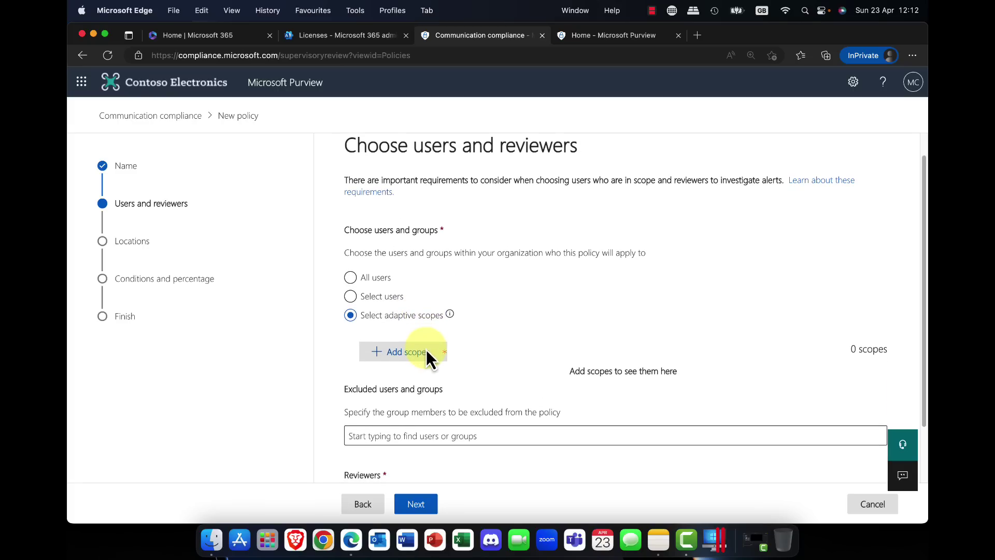
{"action": "left_click", "coordinate": [385, 301]}
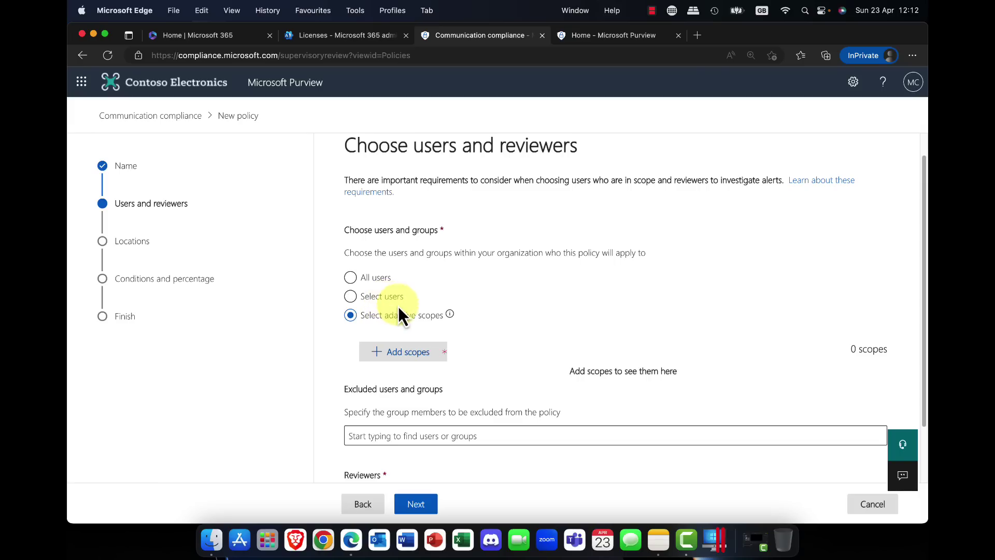
{"action": "left_click", "coordinate": [409, 357]}
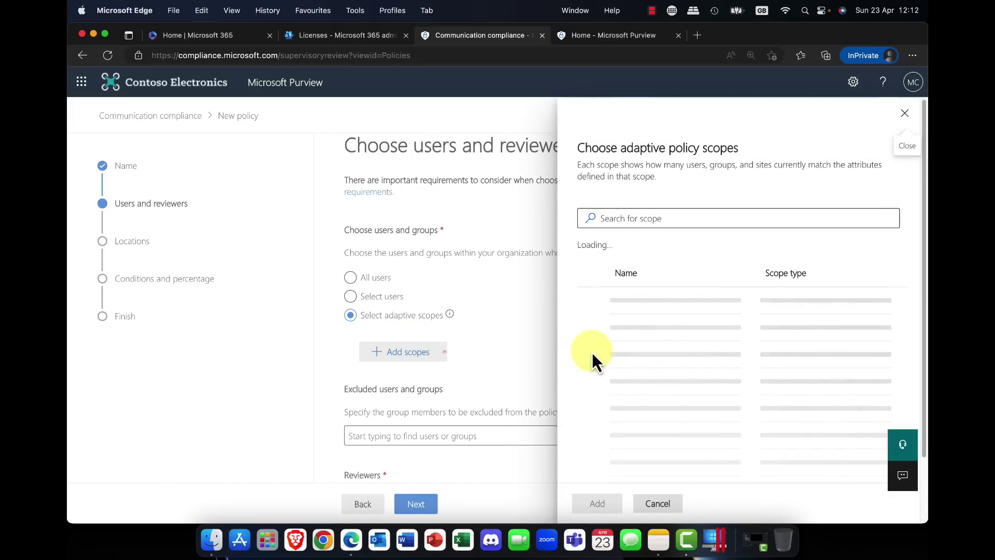
{"action": "left_click", "coordinate": [592, 301]}
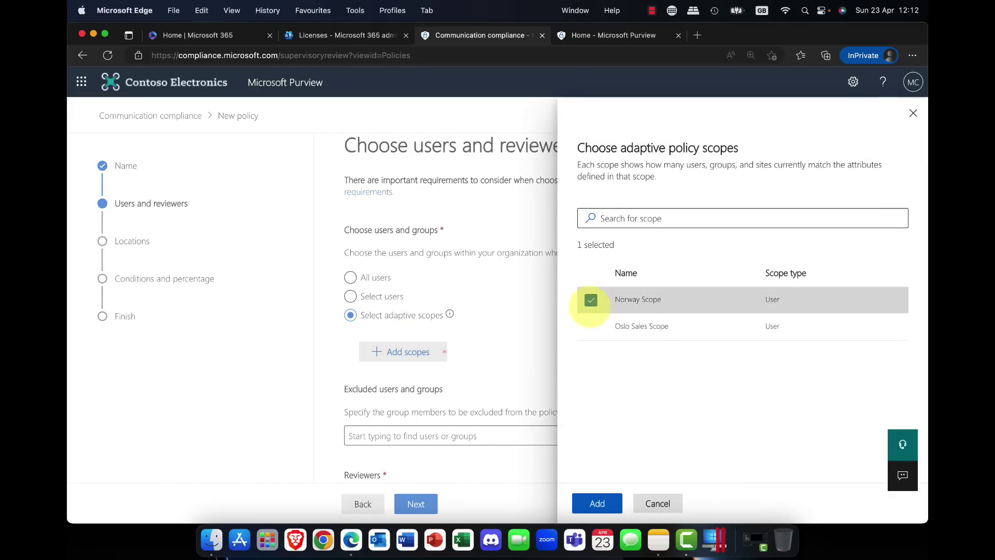
{"action": "left_click", "coordinate": [602, 504]}
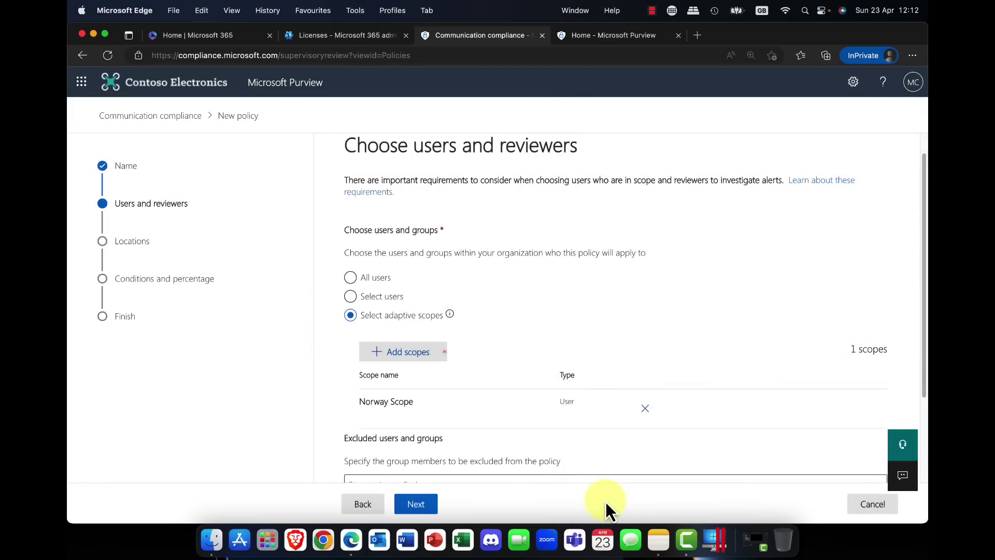
- Add the user suggested for the search 'cdx' as the policy's reviewer
{"action": "scroll", "coordinate": [606, 450], "scroll_direction": "down", "scroll_amount": 3}
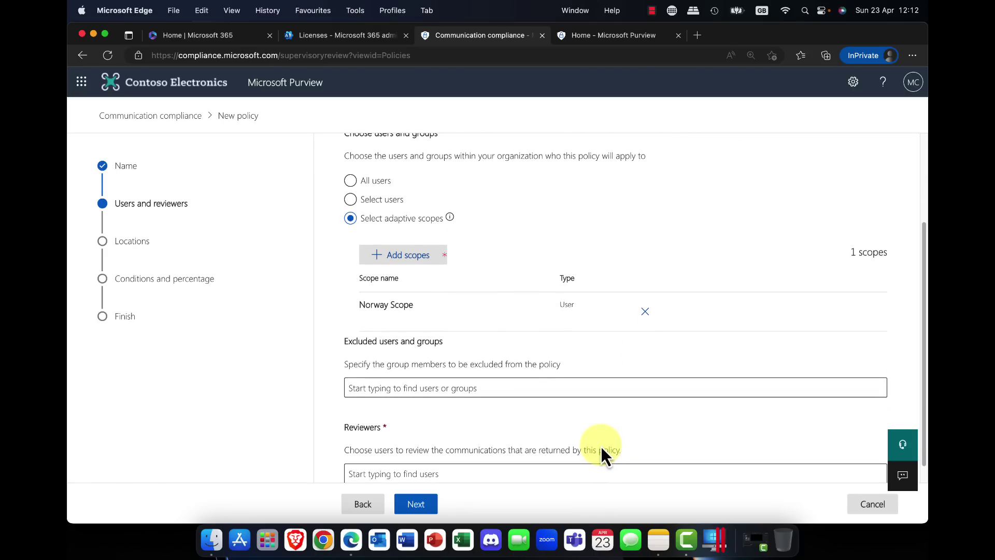
{"action": "scroll", "coordinate": [569, 419], "scroll_direction": "down", "scroll_amount": 1}
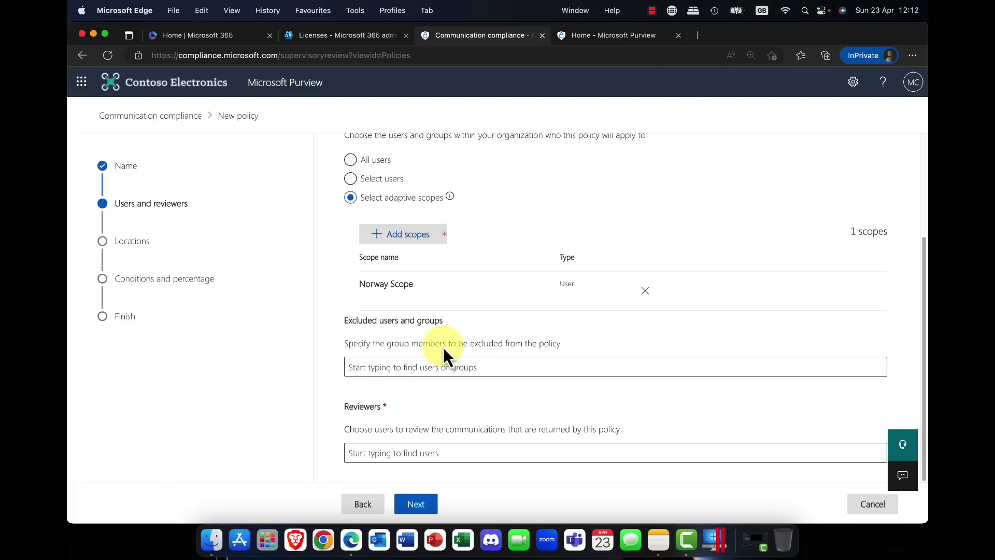
{"action": "left_click", "coordinate": [415, 453]}
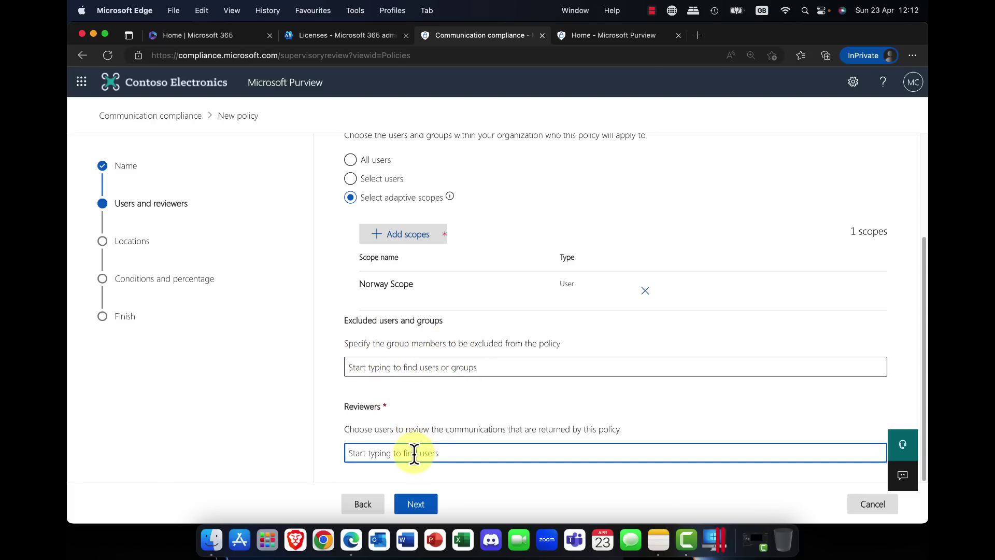
{"action": "type", "text": "cdx"}
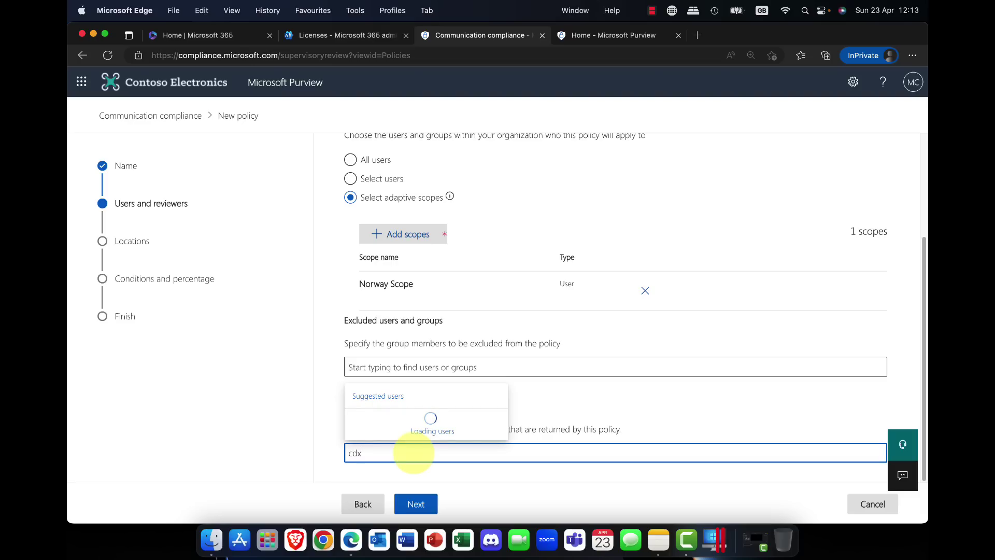
{"action": "left_click", "coordinate": [415, 424]}
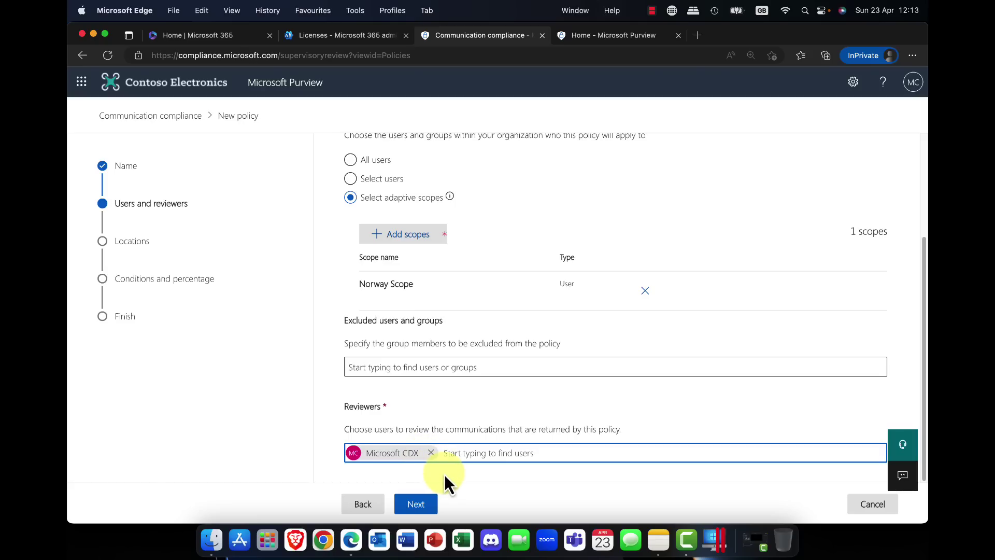
- Advance the wizard past Locations and return to it, keeping Exchange, Teams and Yammer monitored
{"action": "left_click", "coordinate": [426, 506]}
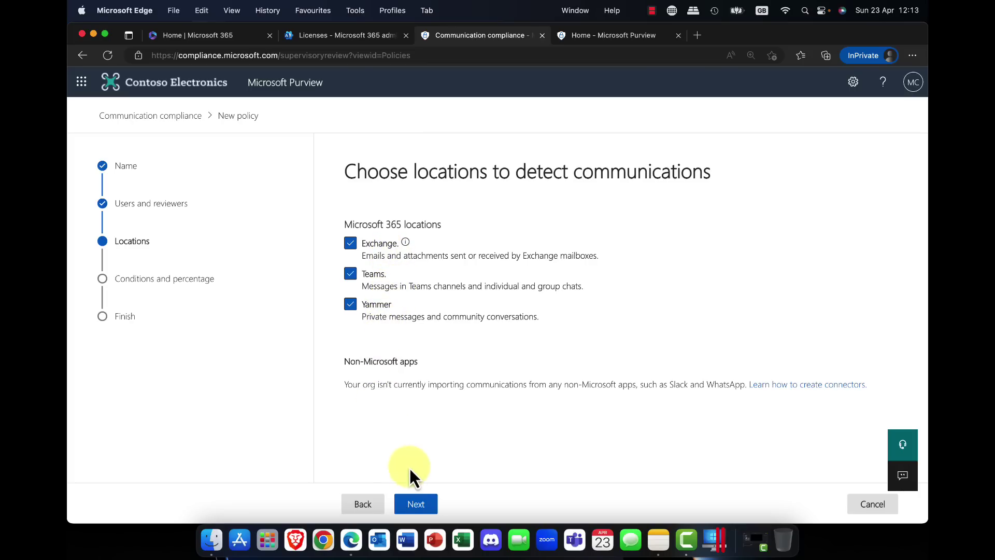
{"action": "left_click", "coordinate": [424, 509]}
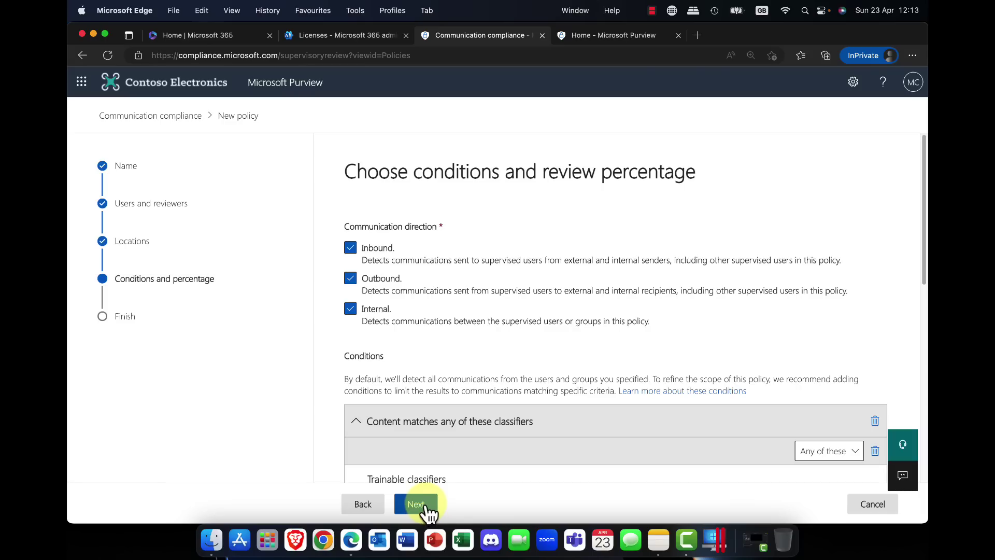
{"action": "left_click", "coordinate": [372, 506]}
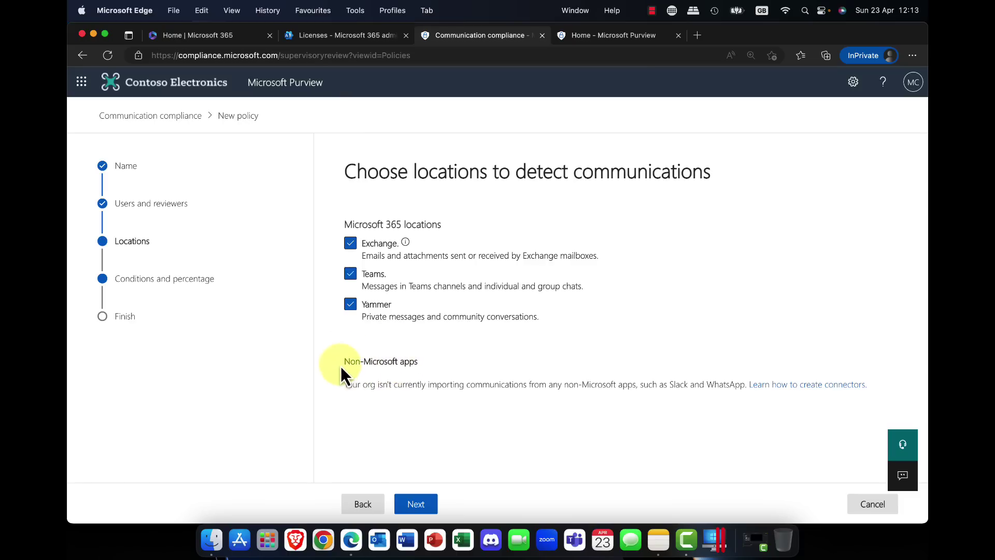
- Browse the 69 connectors on the Data connectors page from the Purview Home tab
{"action": "left_click", "coordinate": [602, 36]}
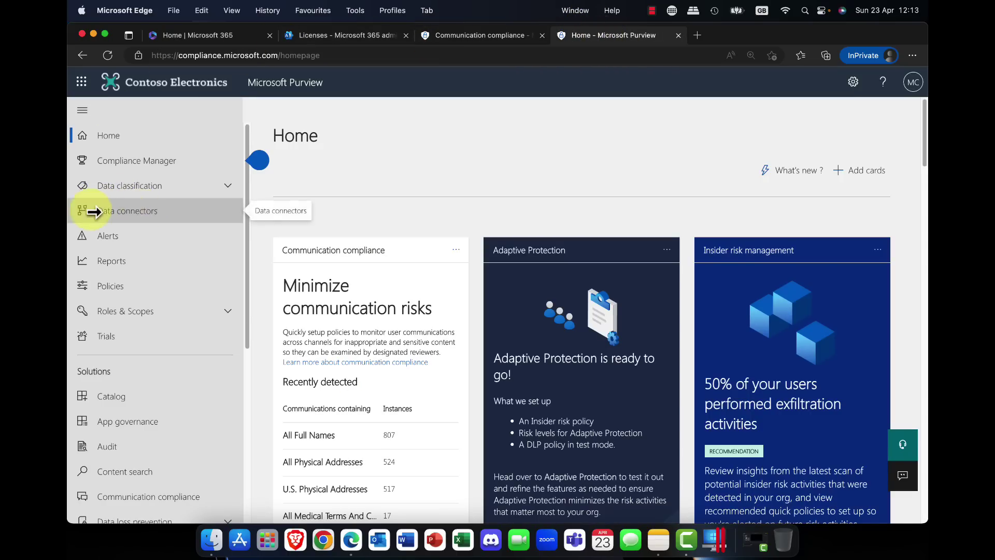
{"action": "left_click", "coordinate": [129, 216]}
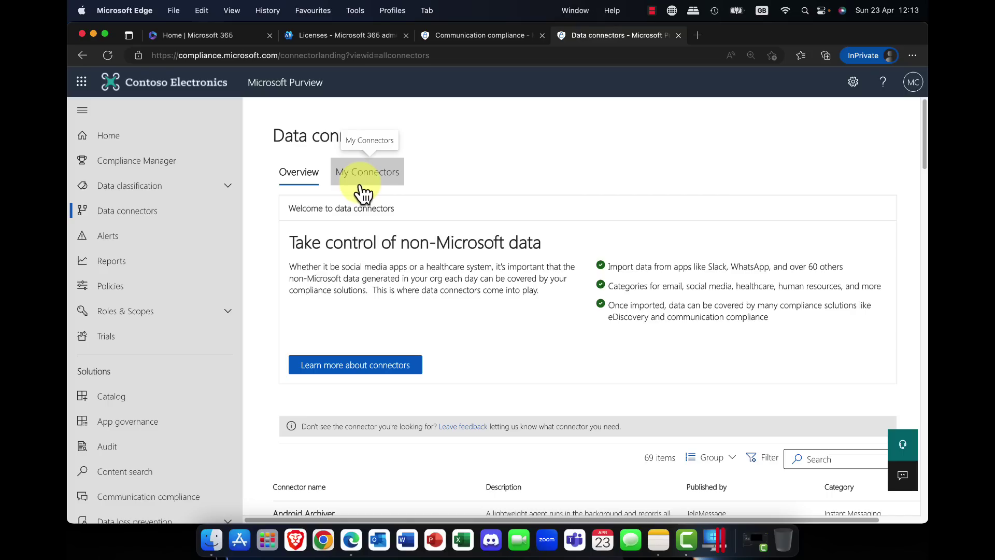
{"action": "scroll", "coordinate": [451, 255], "scroll_direction": "down", "scroll_amount": 5}
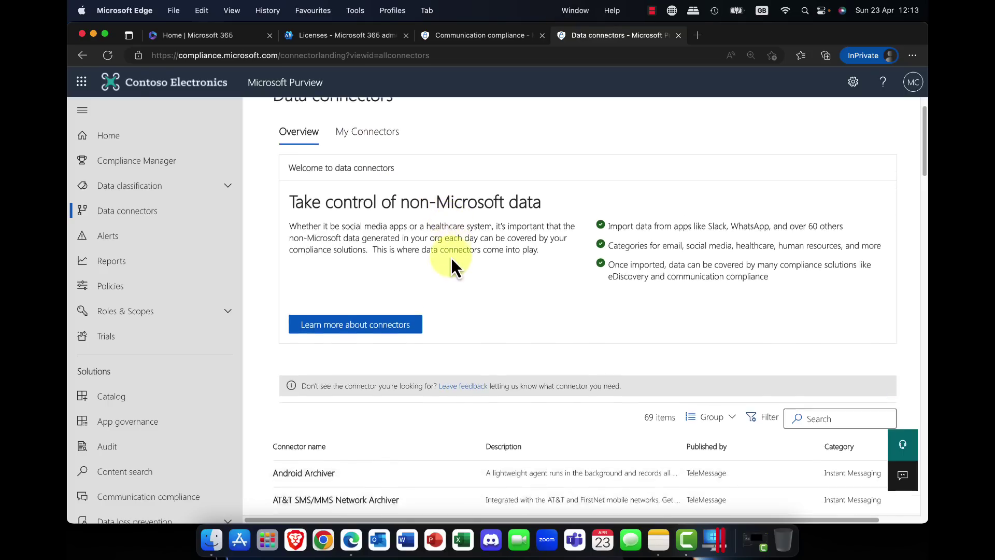
{"action": "scroll", "coordinate": [451, 255], "scroll_direction": "up", "scroll_amount": 3}
{"action": "scroll", "coordinate": [444, 254], "scroll_direction": "down", "scroll_amount": 4}
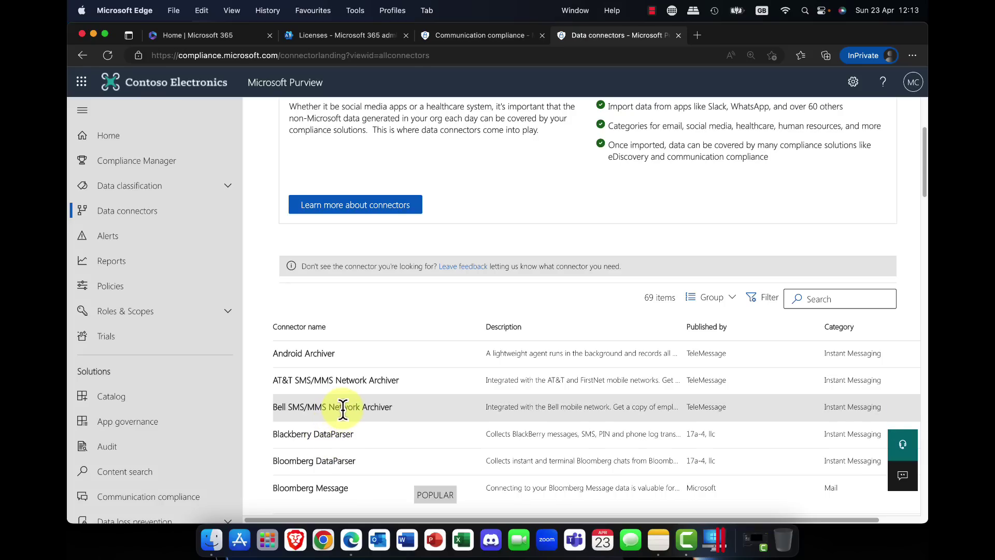
{"action": "scroll", "coordinate": [342, 412], "scroll_direction": "up", "scroll_amount": 5}
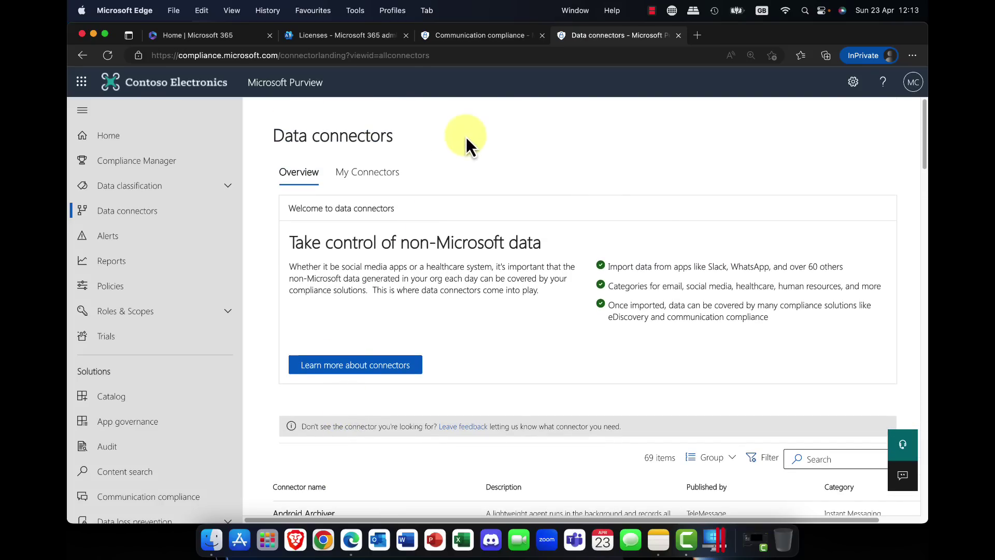
- Back in the wizard, add Profanity, Adult images, Racy images and Gory images trainable classifiers as conditions
{"action": "left_click", "coordinate": [505, 42]}
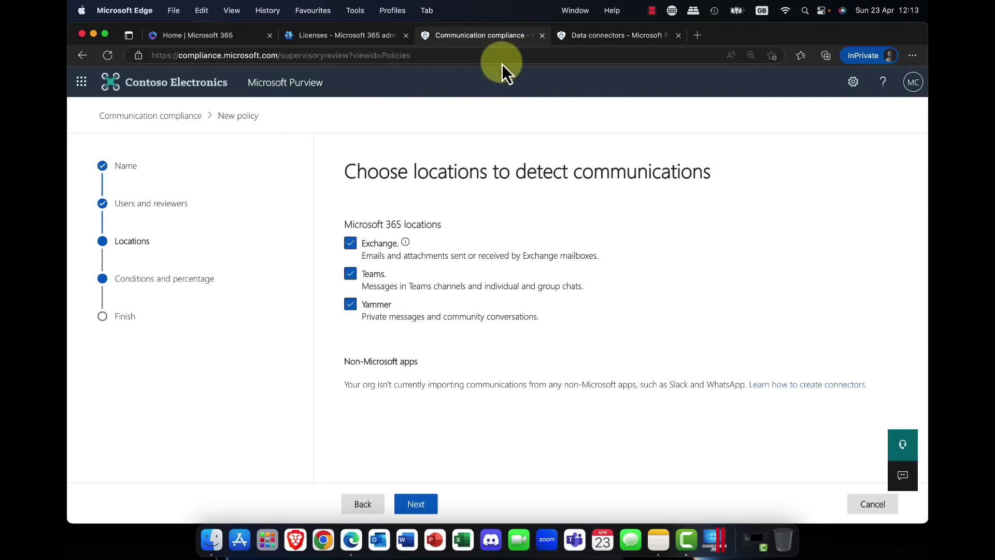
{"action": "left_click", "coordinate": [428, 511]}
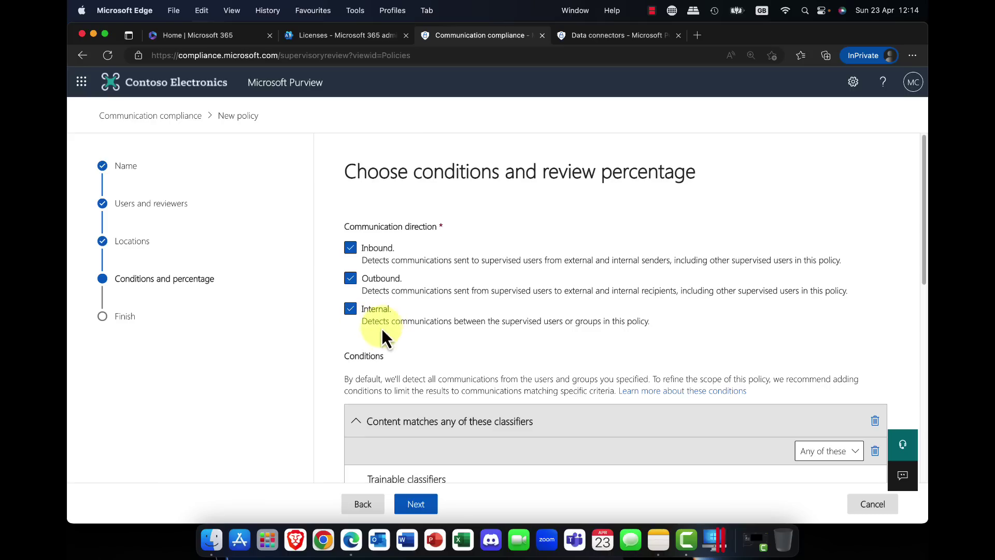
{"action": "scroll", "coordinate": [368, 417], "scroll_direction": "down", "scroll_amount": 5}
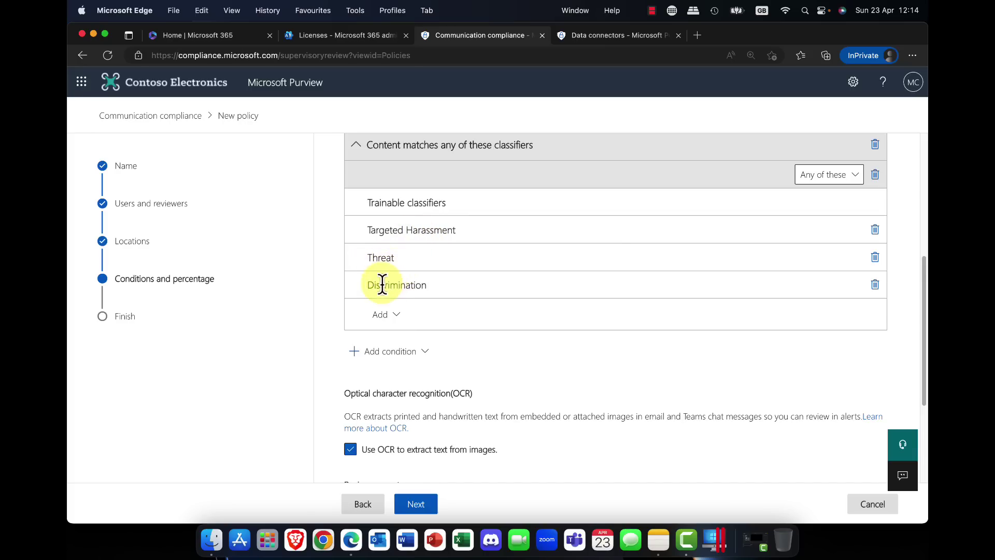
{"action": "left_click", "coordinate": [397, 318]}
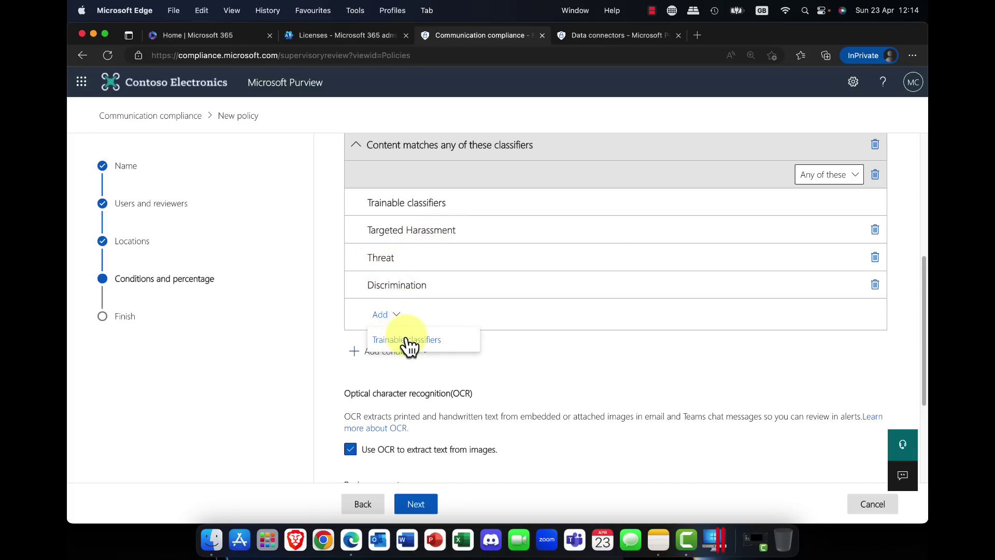
{"action": "left_click", "coordinate": [406, 340]}
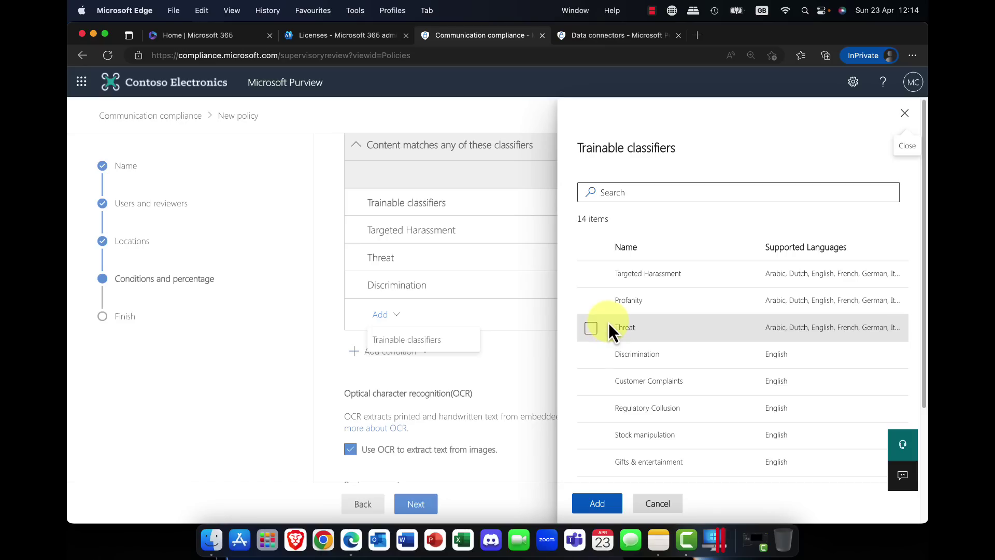
{"action": "left_click", "coordinate": [591, 301]}
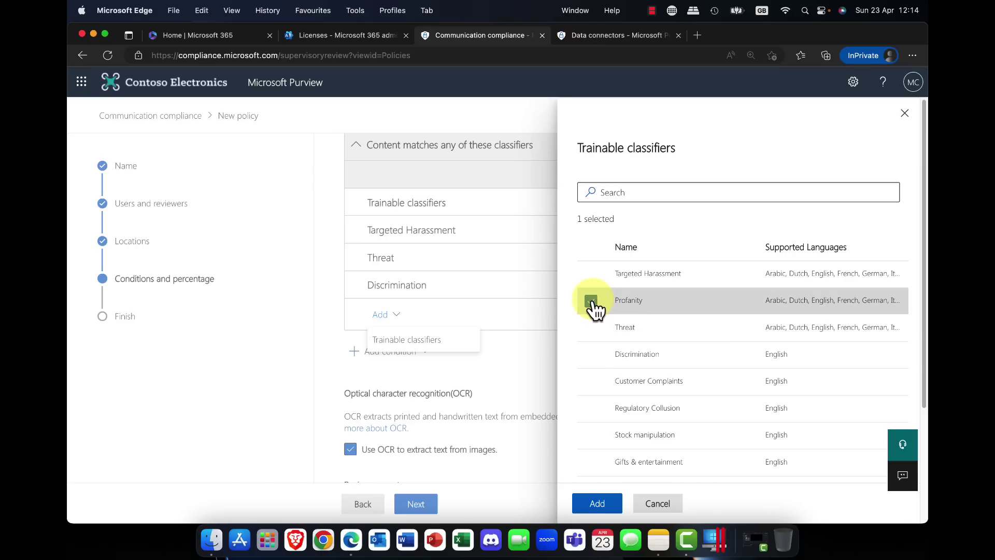
{"action": "scroll", "coordinate": [593, 310], "scroll_direction": "down", "scroll_amount": 3}
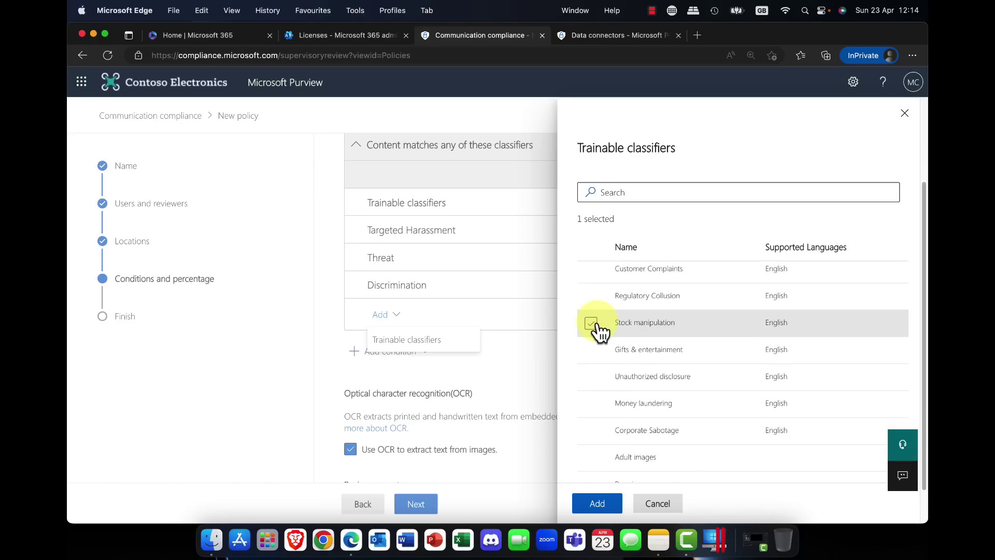
{"action": "scroll", "coordinate": [602, 337], "scroll_direction": "down", "scroll_amount": 2}
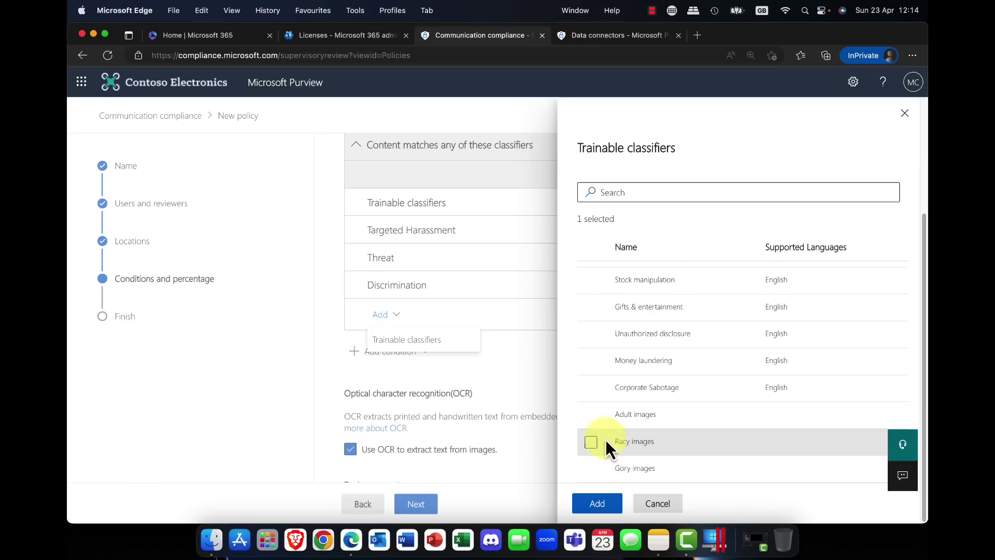
{"action": "left_click", "coordinate": [591, 415]}
{"action": "left_click", "coordinate": [591, 441]}
{"action": "left_click", "coordinate": [591, 469]}
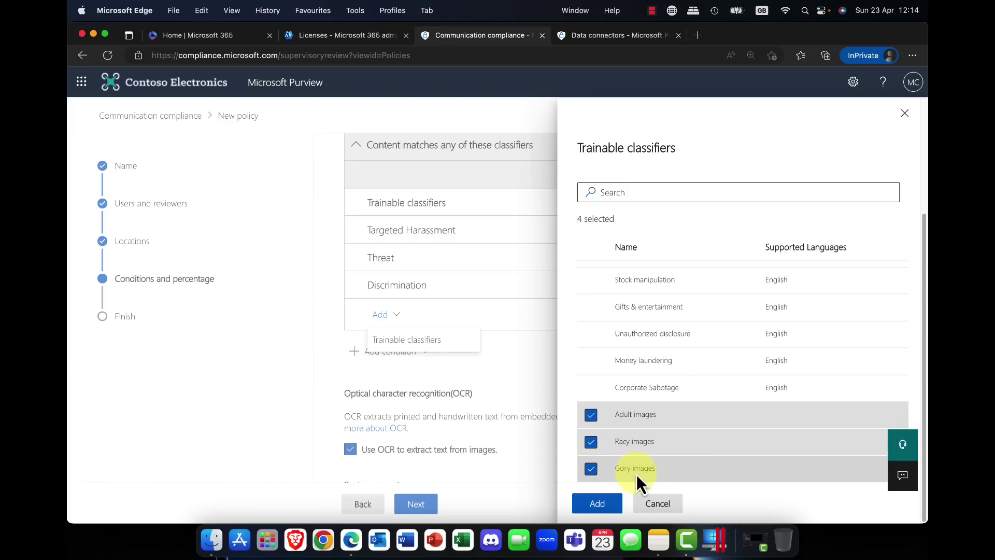
{"action": "left_click", "coordinate": [610, 504]}
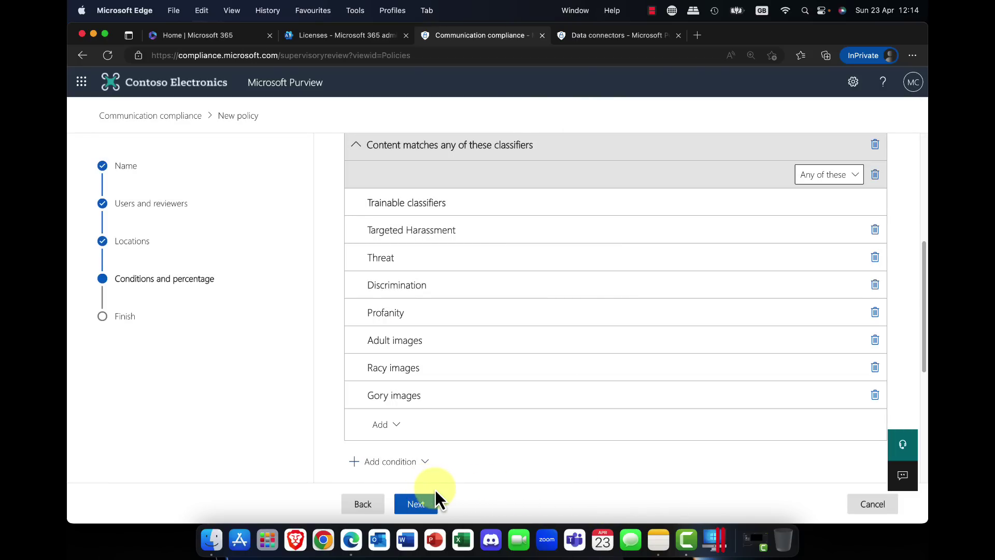
- Review the policy summary on the Finish page, create the policy, and close the confirmation
{"action": "left_click", "coordinate": [421, 505]}
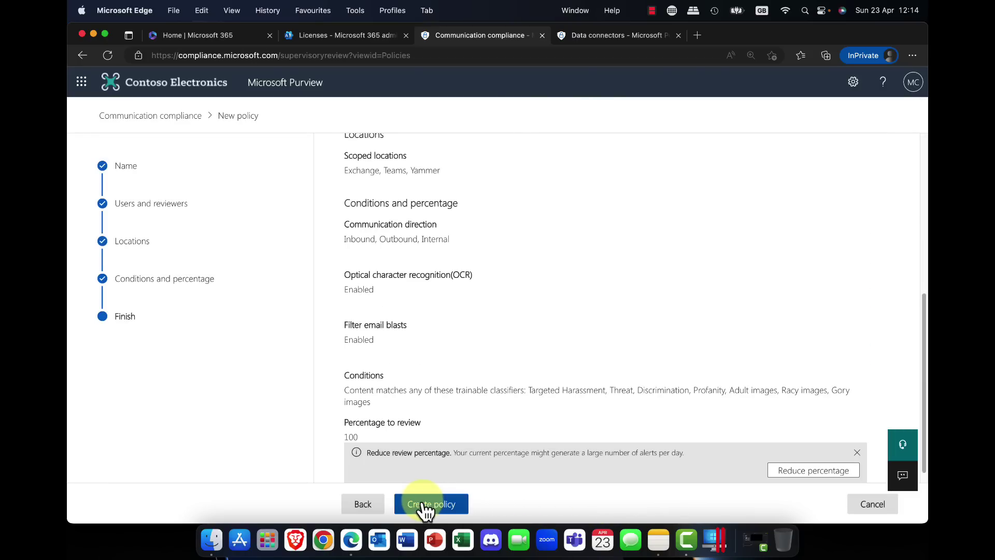
{"action": "scroll", "coordinate": [505, 421], "scroll_direction": "down", "scroll_amount": 1}
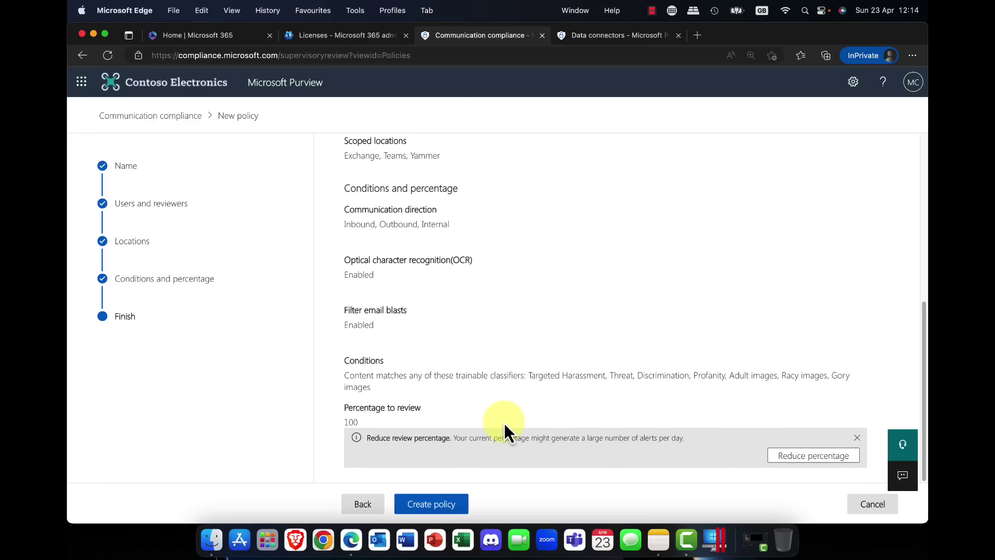
{"action": "left_click", "coordinate": [437, 506]}
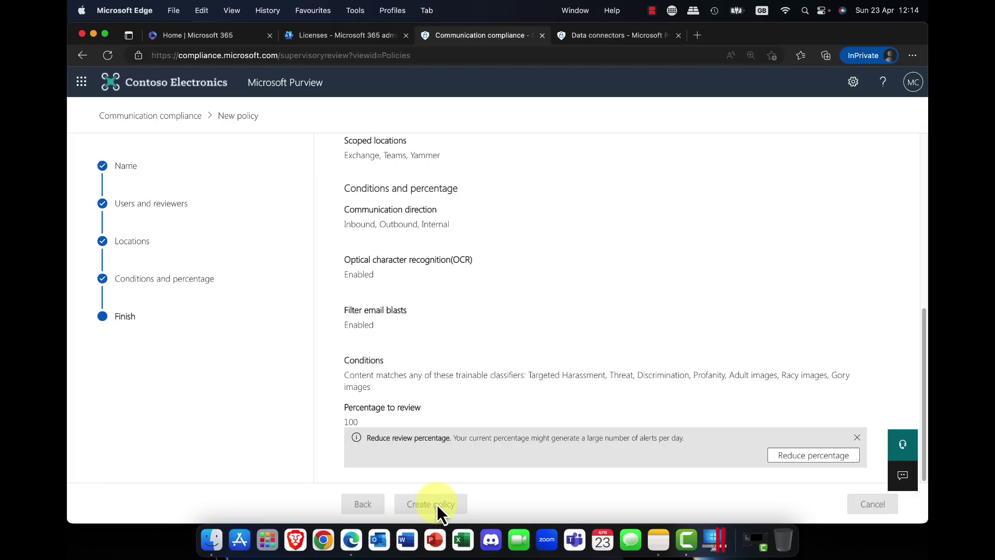
{"action": "left_click", "coordinate": [378, 502]}
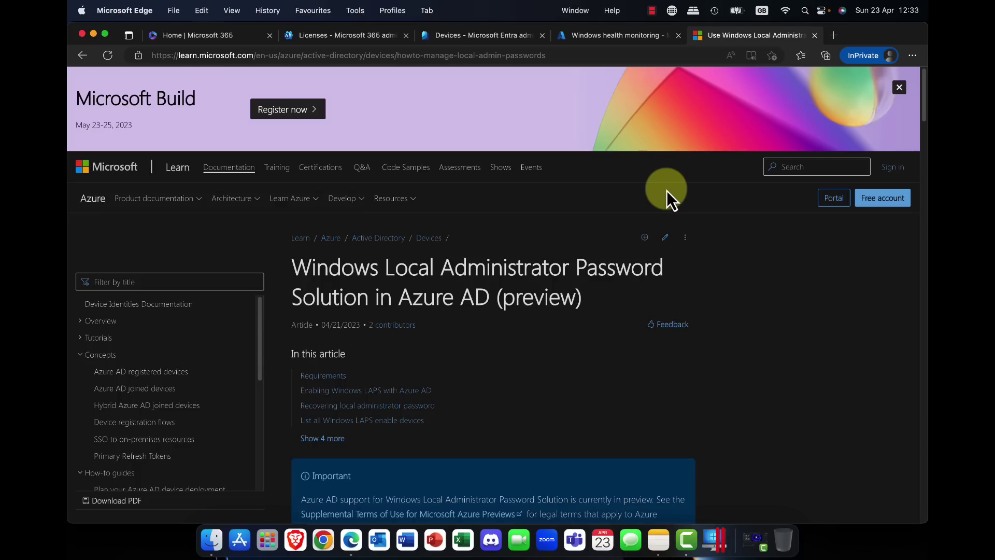
- Scroll through the Windows LAPS in Azure AD article on Microsoft Learn
{"action": "scroll", "coordinate": [666, 190], "scroll_direction": "down", "scroll_amount": 2}
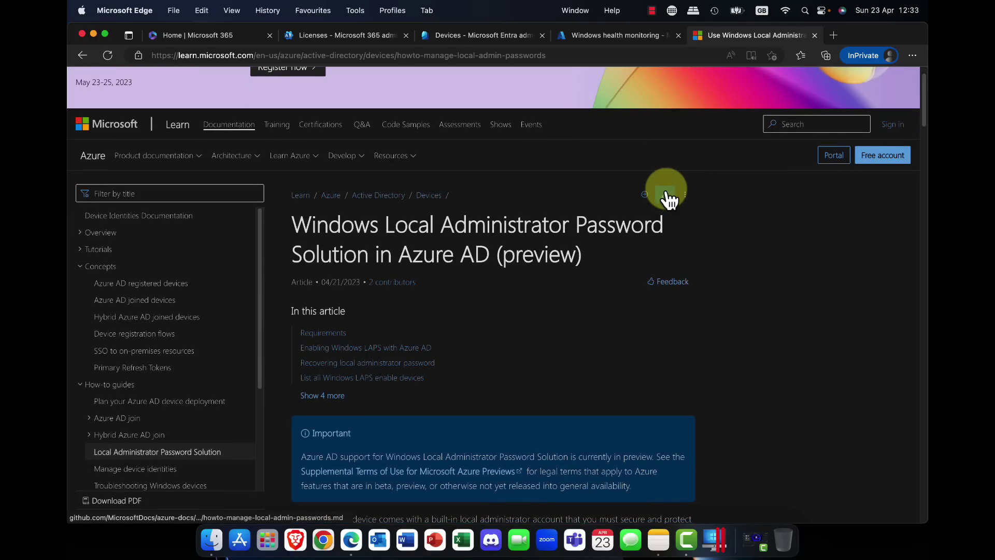
{"action": "scroll", "coordinate": [667, 192], "scroll_direction": "down", "scroll_amount": 10}
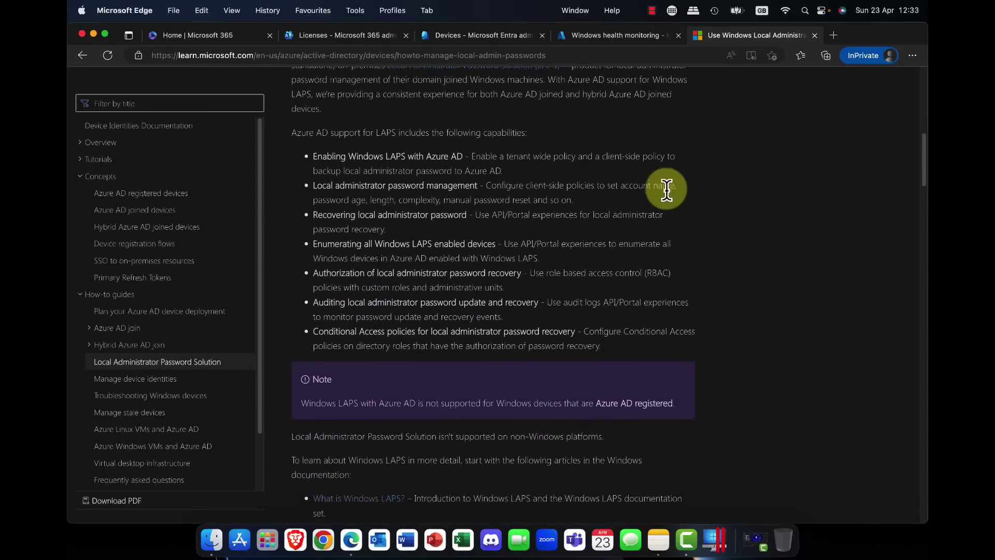
{"action": "scroll", "coordinate": [666, 191], "scroll_direction": "up", "scroll_amount": 3}
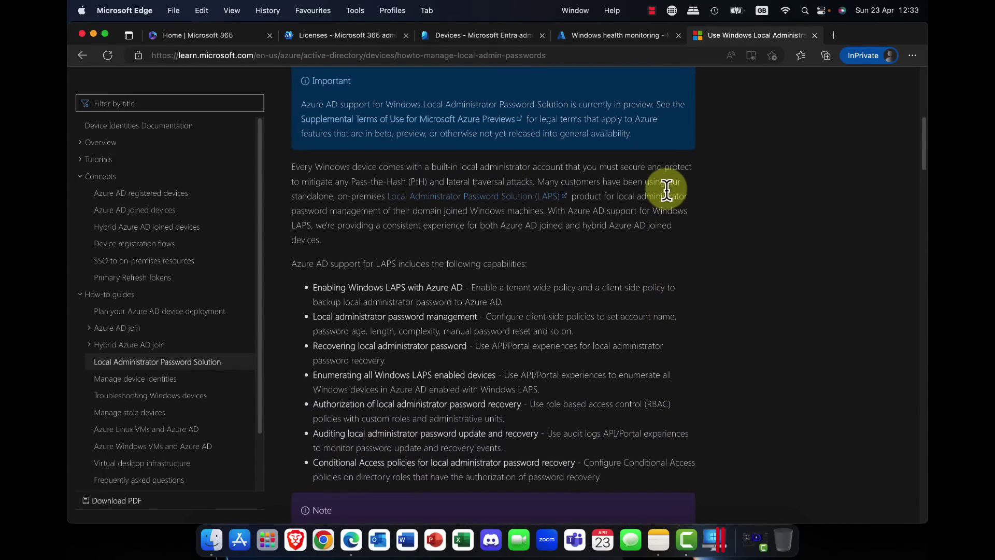
{"action": "scroll", "coordinate": [667, 191], "scroll_direction": "up", "scroll_amount": 1}
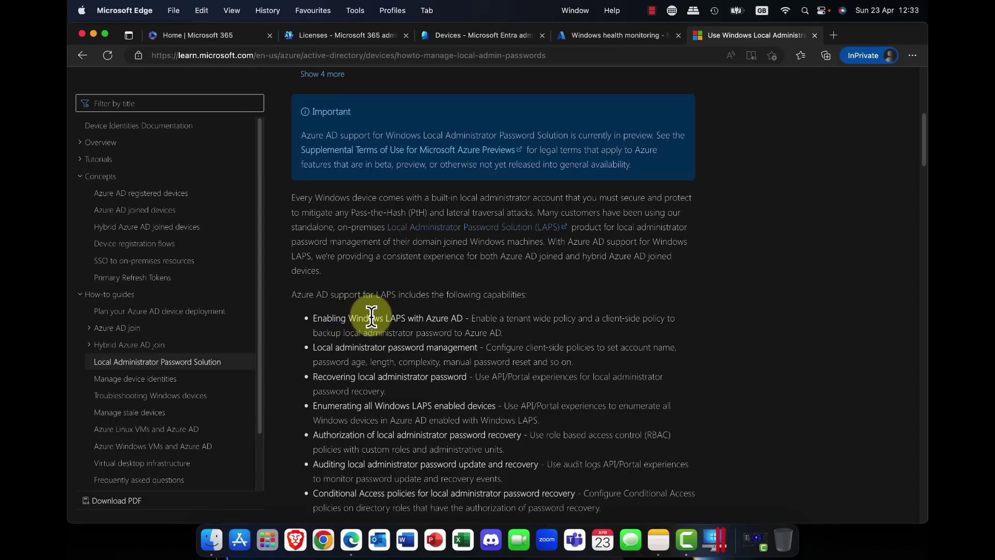
{"action": "scroll", "coordinate": [371, 316], "scroll_direction": "up", "scroll_amount": 10}
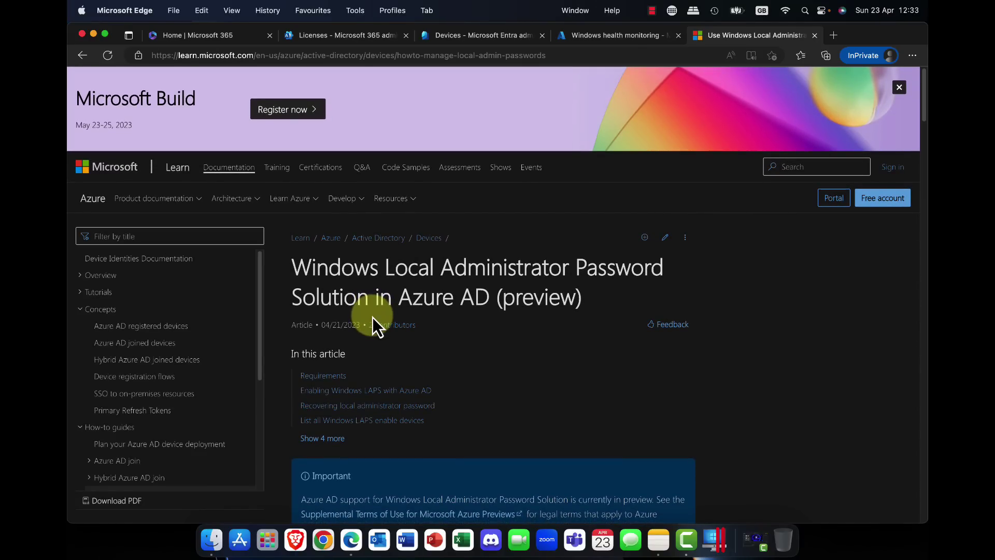
{"action": "scroll", "coordinate": [372, 317], "scroll_direction": "down", "scroll_amount": 10}
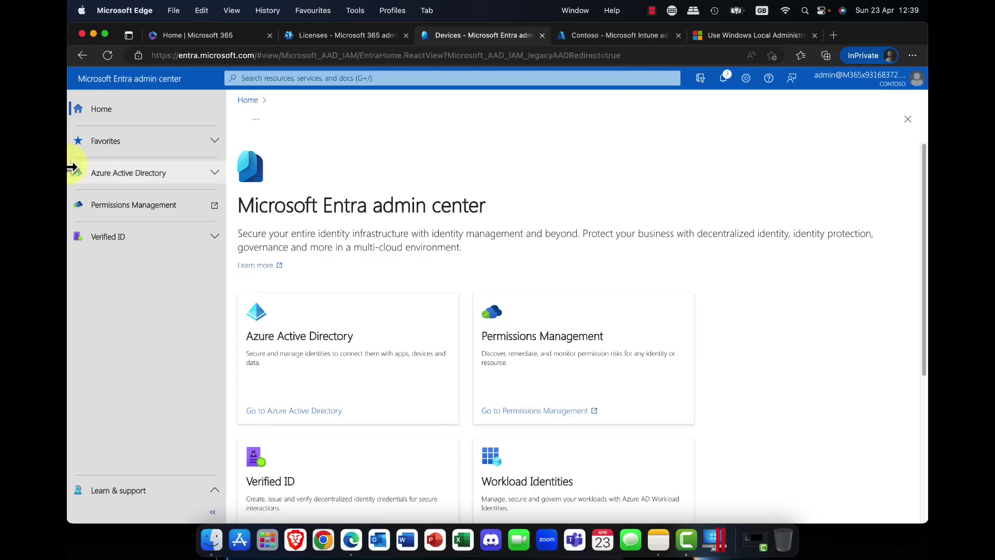
- Set Enable Azure AD LAPS to Yes under Devices > Device settings and save
{"action": "left_click", "coordinate": [218, 175]}
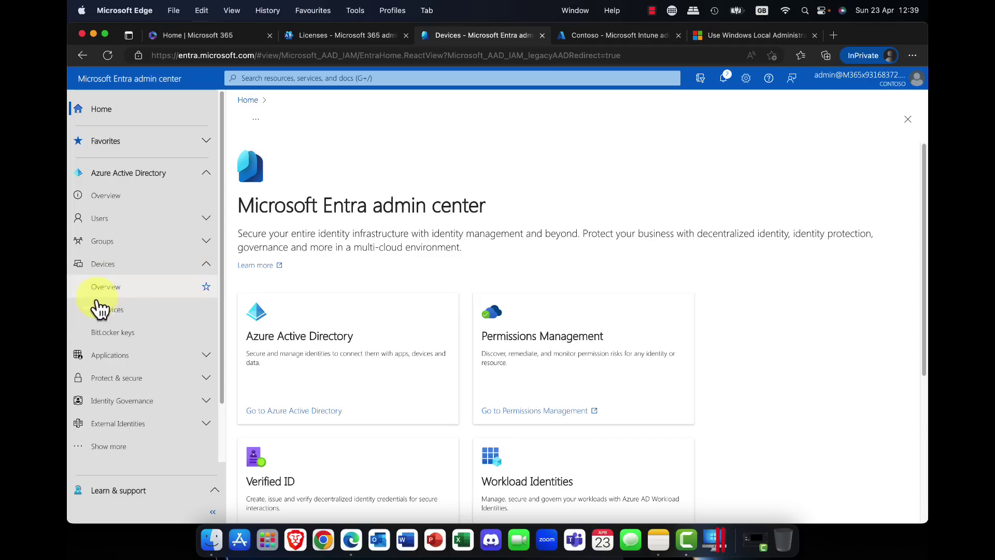
{"action": "left_click", "coordinate": [119, 312]}
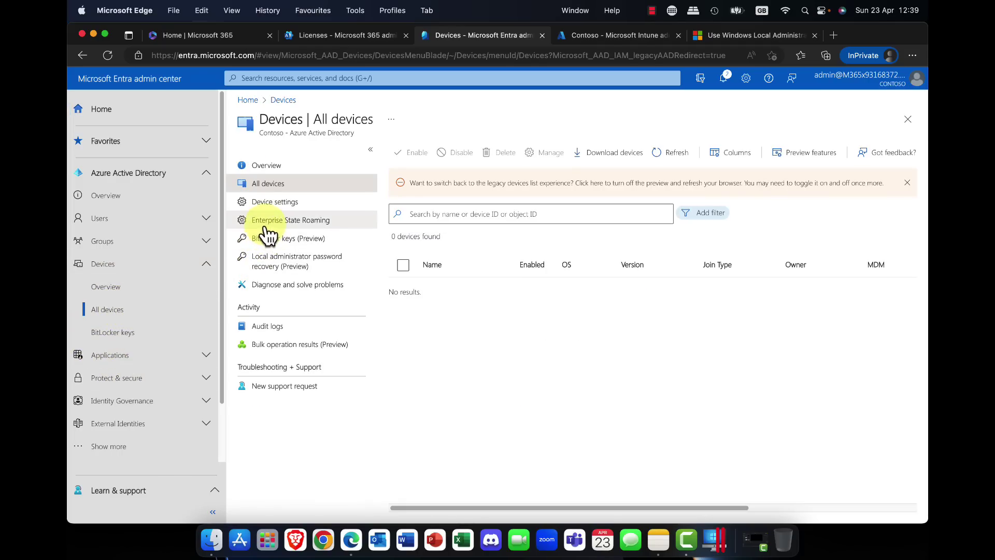
{"action": "left_click", "coordinate": [264, 209]}
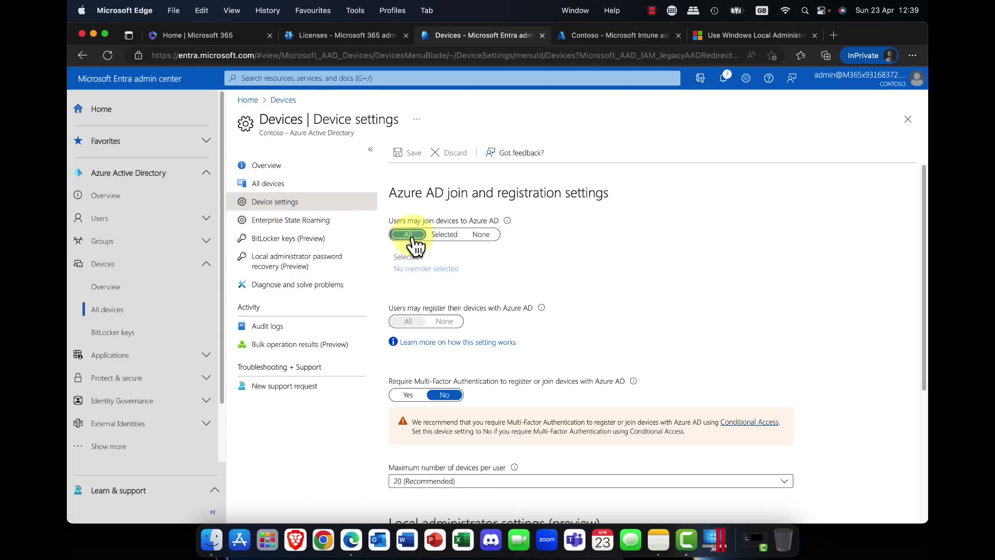
{"action": "scroll", "coordinate": [518, 248], "scroll_direction": "down", "scroll_amount": 5}
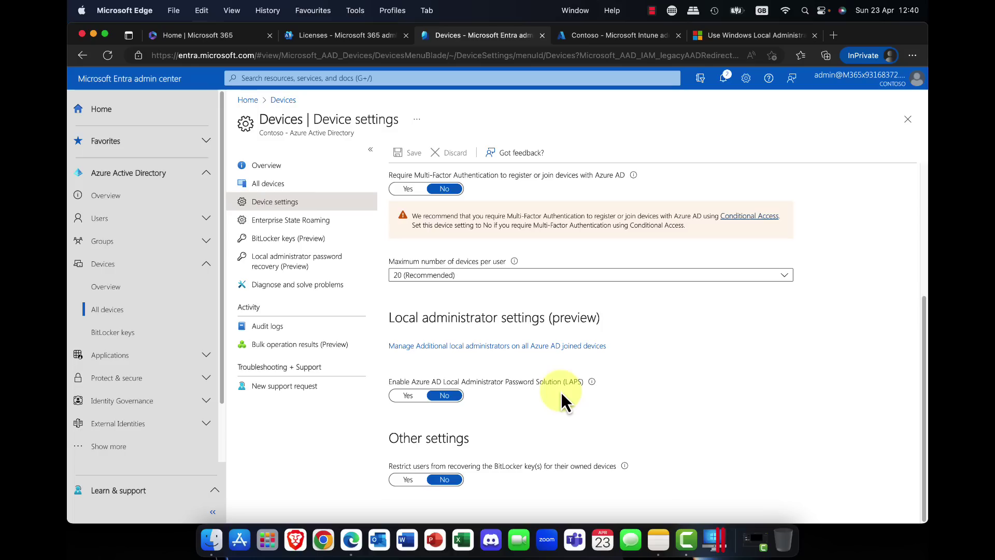
{"action": "left_click", "coordinate": [407, 397]}
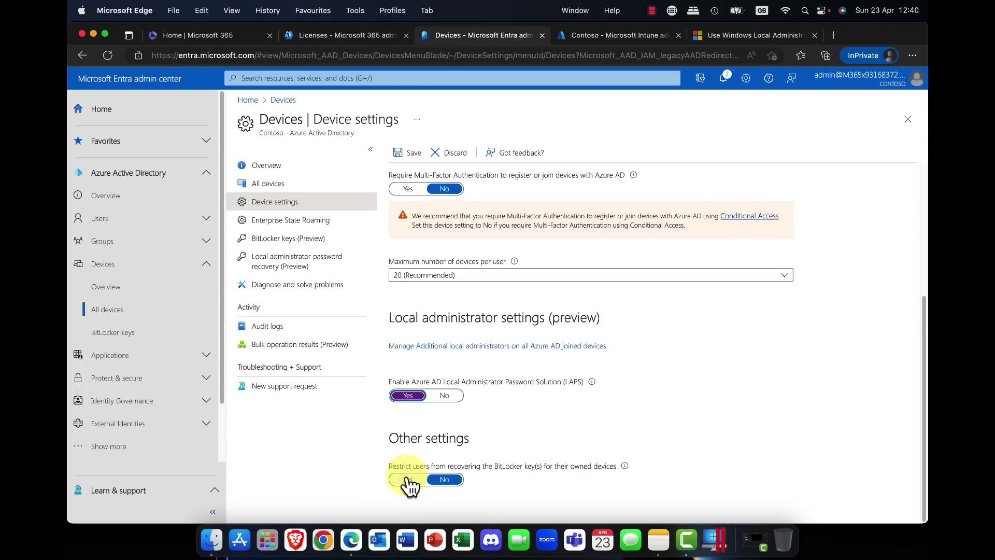
{"action": "scroll", "coordinate": [438, 270], "scroll_direction": "up", "scroll_amount": 4}
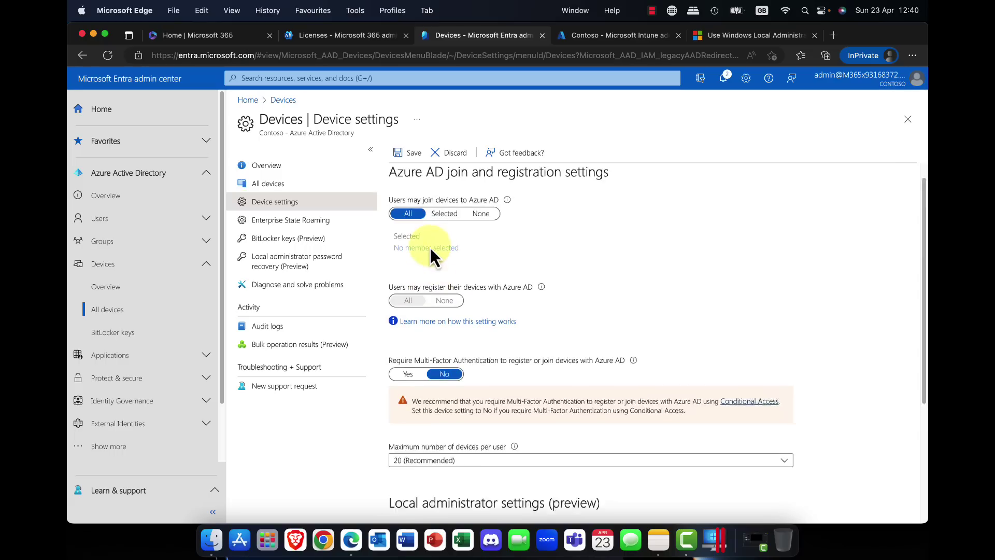
{"action": "left_click", "coordinate": [411, 154]}
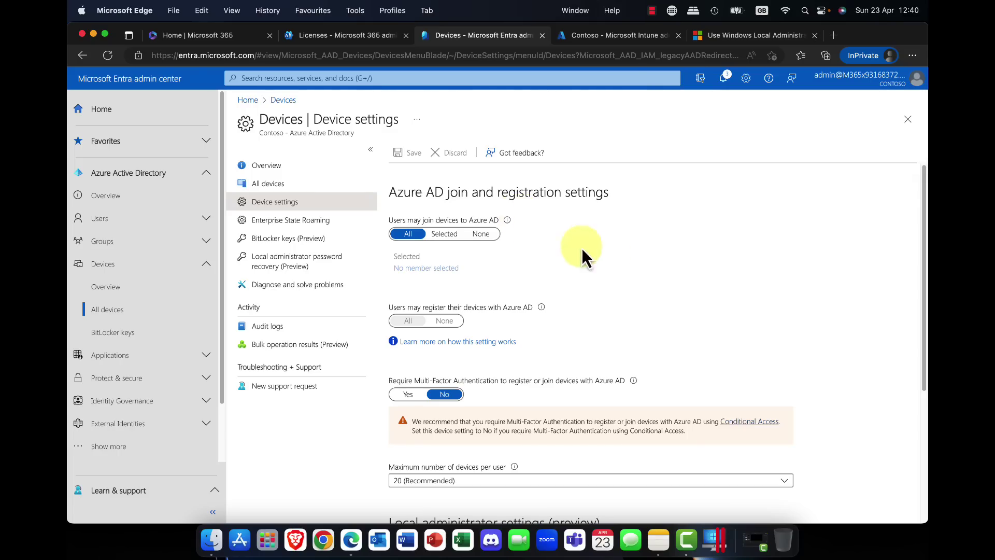
{"action": "scroll", "coordinate": [654, 269], "scroll_direction": "down", "scroll_amount": 5}
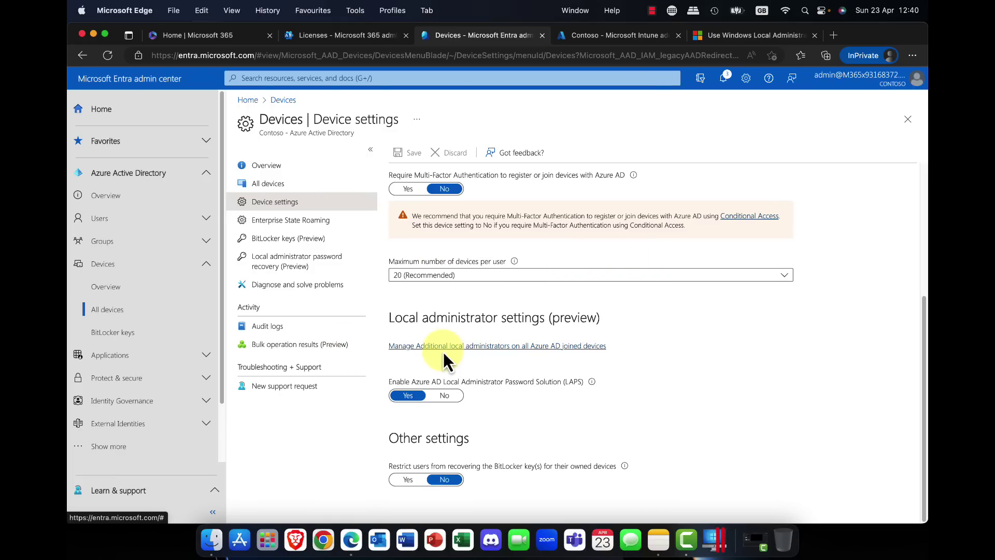
- Add the chosen user as a Device Administrators assignment for additional local administrators on joined devices
{"action": "left_click", "coordinate": [469, 347]}
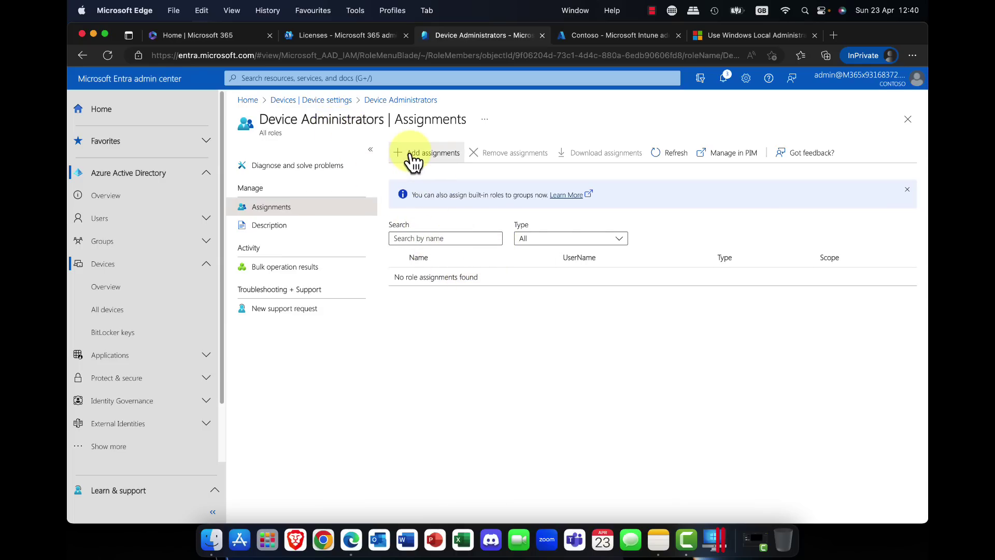
{"action": "left_click", "coordinate": [620, 239]}
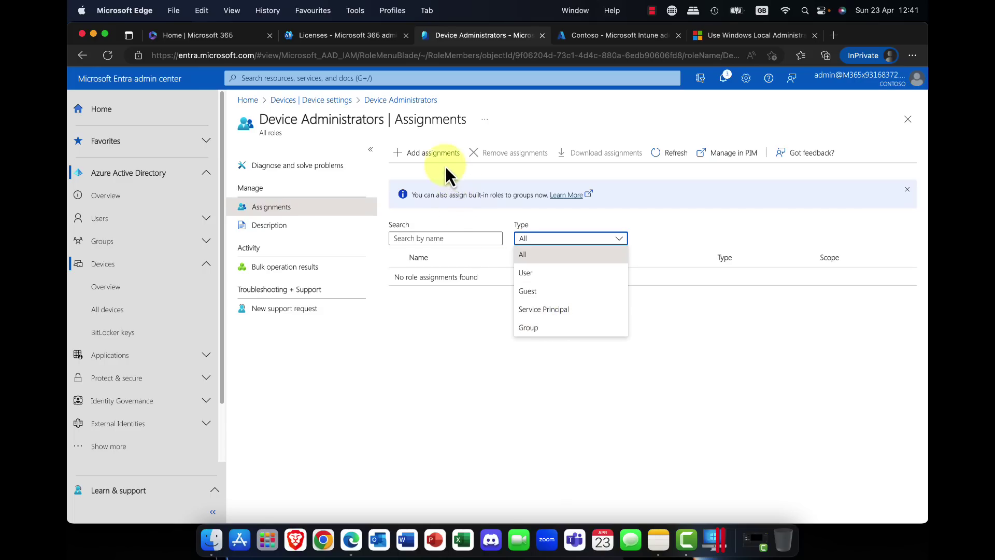
{"action": "left_click", "coordinate": [430, 153]}
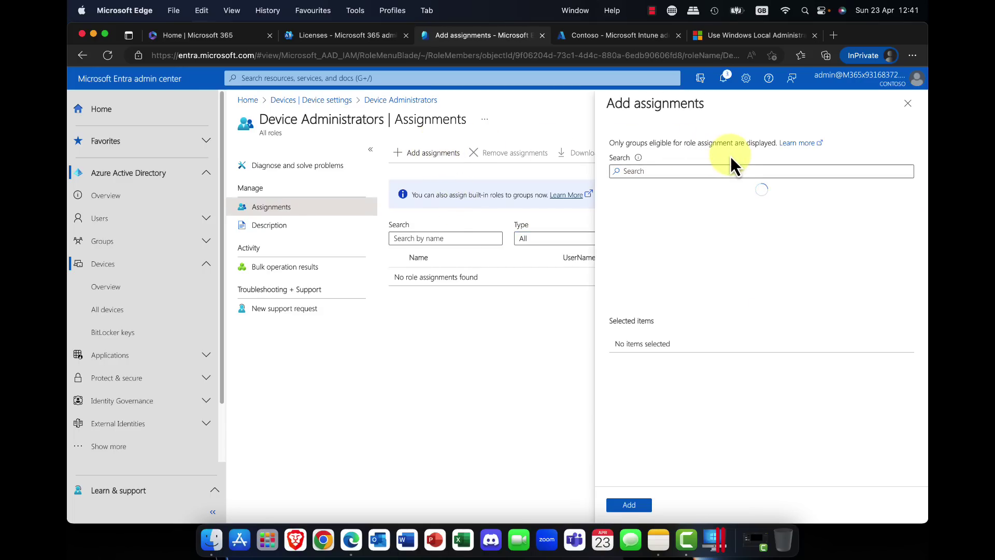
{"action": "left_click", "coordinate": [722, 170]}
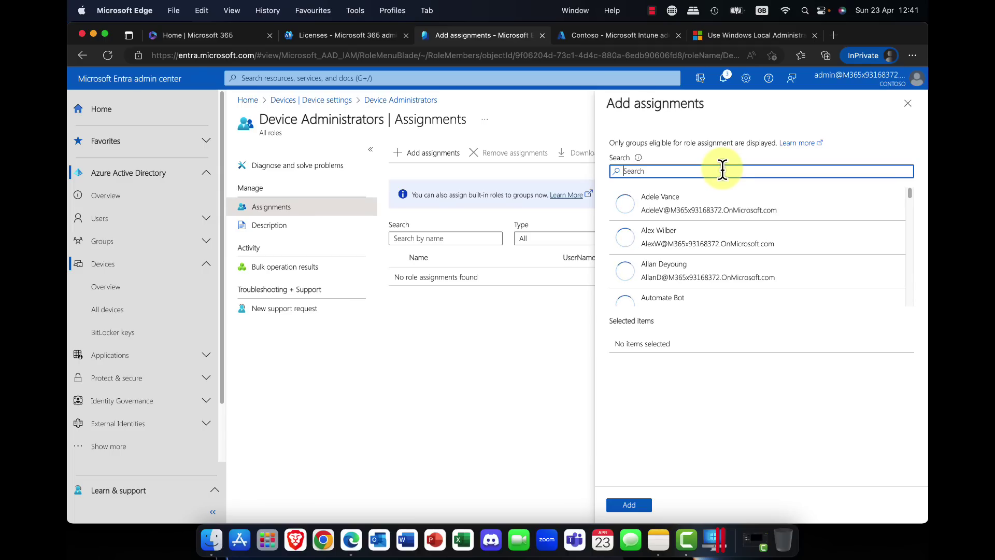
{"action": "left_click", "coordinate": [663, 207]}
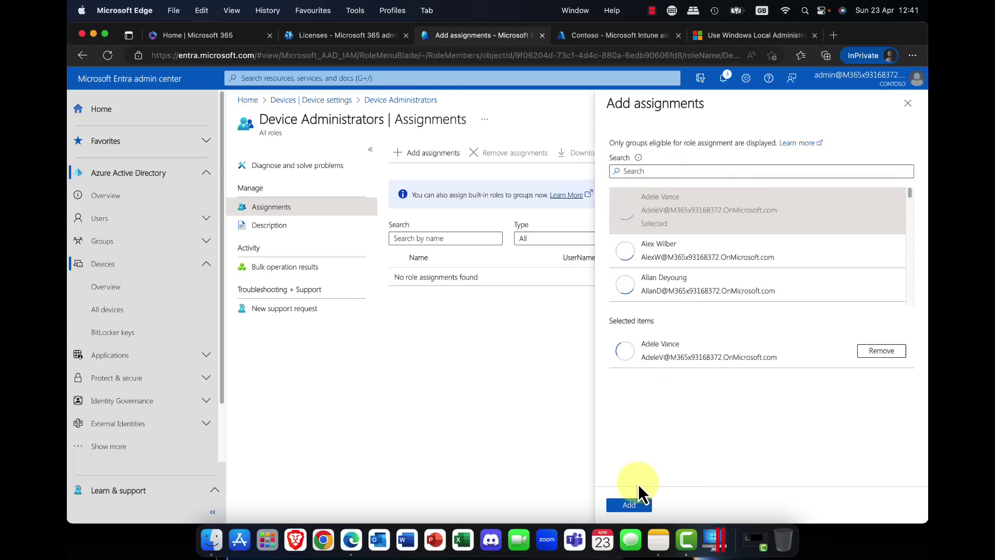
{"action": "left_click", "coordinate": [635, 506]}
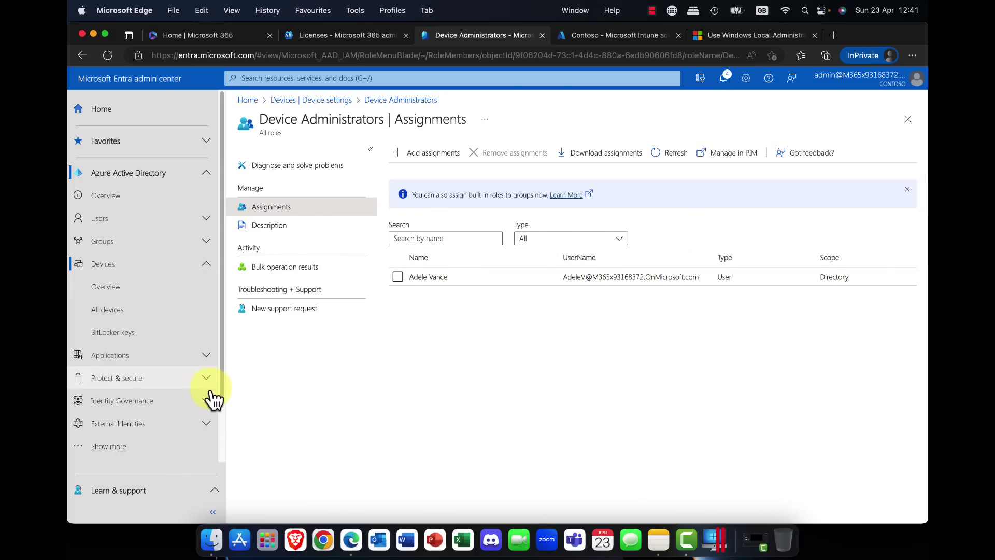
- Navigate from Device settings to the Local administrator password recovery (Preview) list in Devices
{"action": "left_click", "coordinate": [336, 106]}
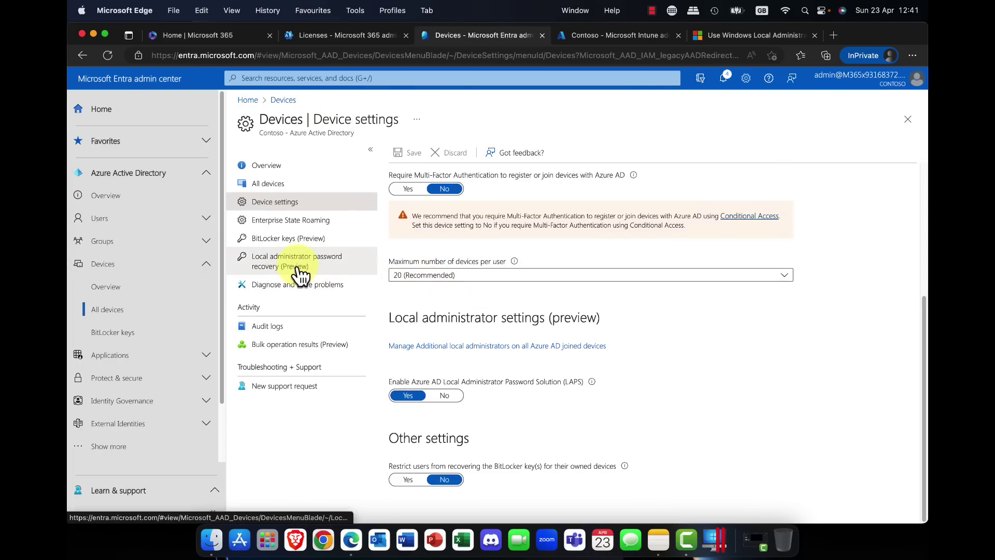
{"action": "left_click", "coordinate": [297, 266]}
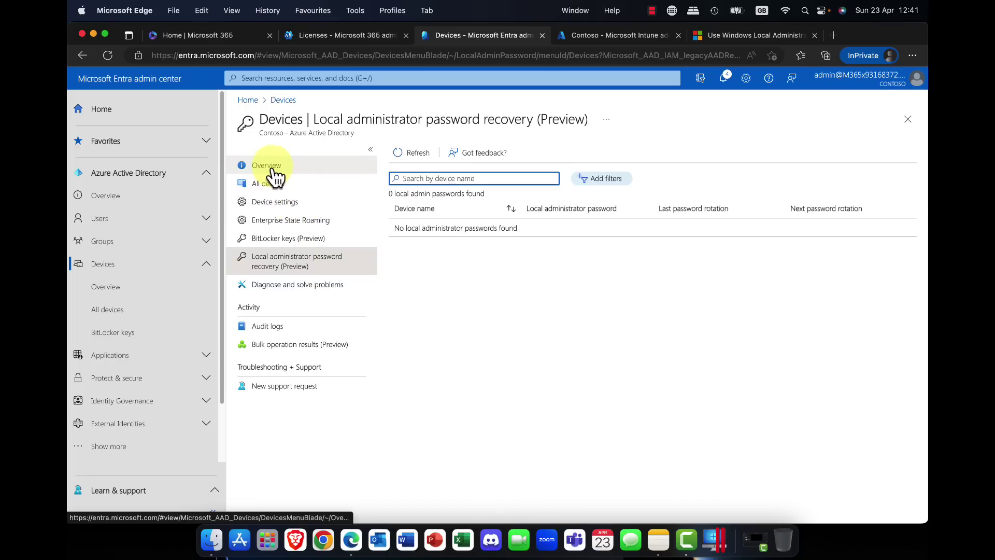
{"action": "left_click", "coordinate": [271, 165]}
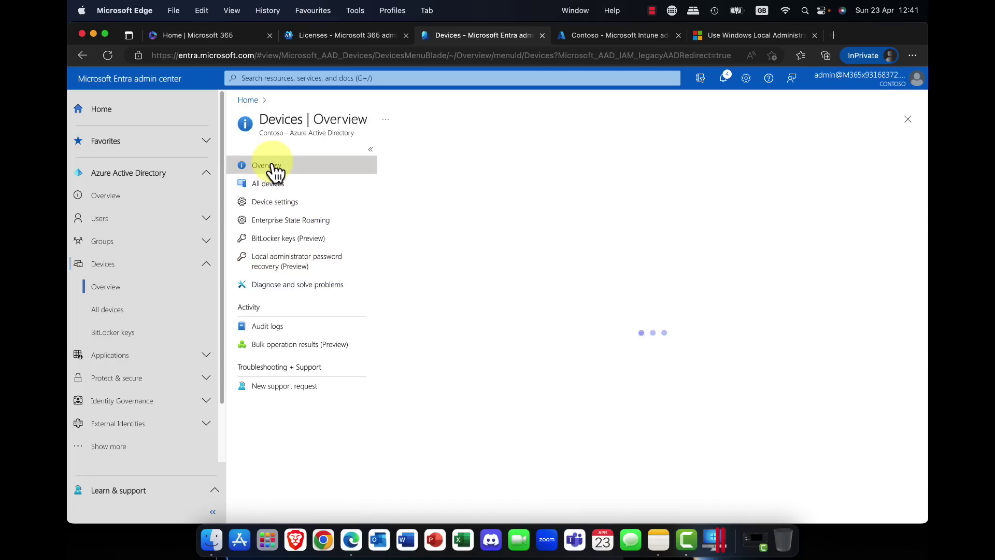
{"action": "left_click", "coordinate": [299, 268]}
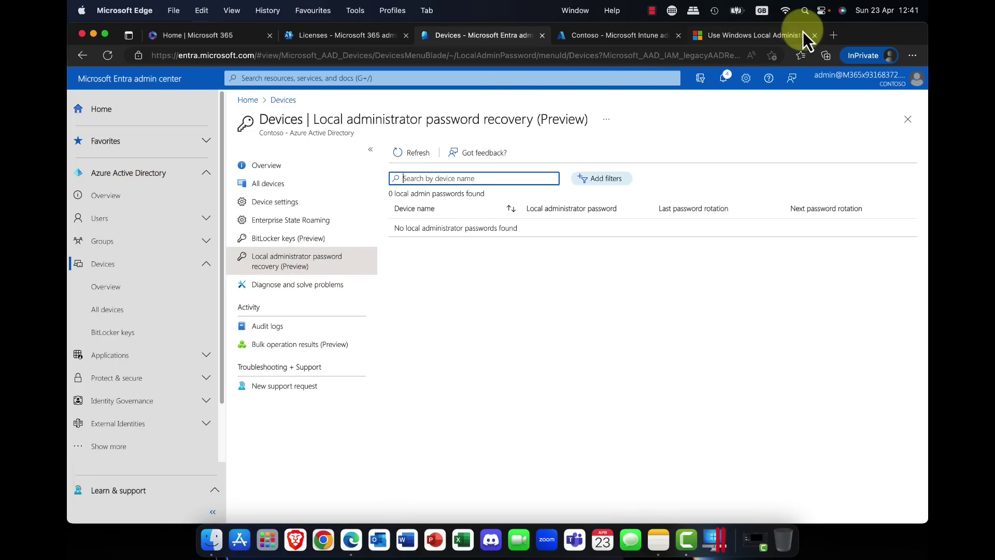
- Return to the Windows LAPS article and scroll to the section on recovering local administrator passwords
{"action": "left_click", "coordinate": [707, 35]}
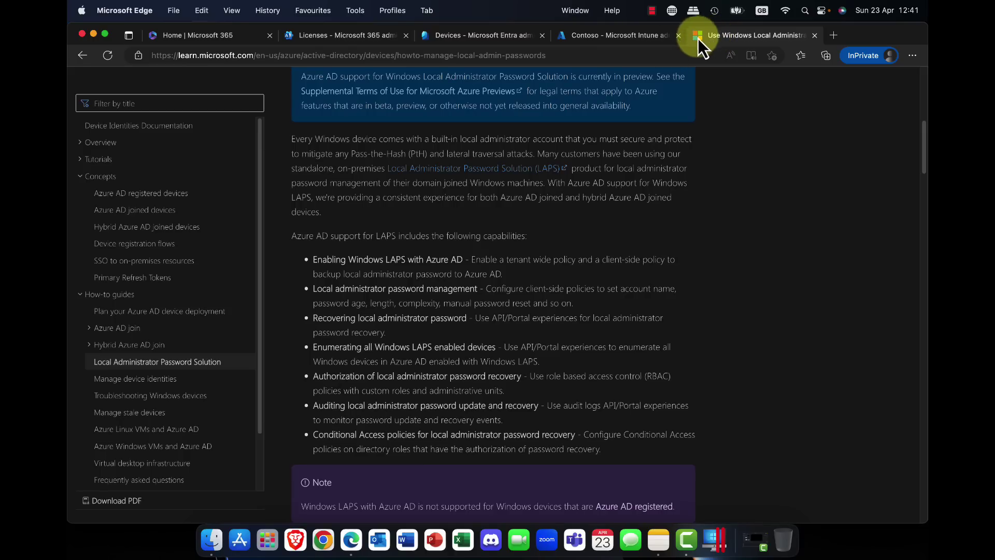
{"action": "scroll", "coordinate": [481, 235], "scroll_direction": "up", "scroll_amount": 5}
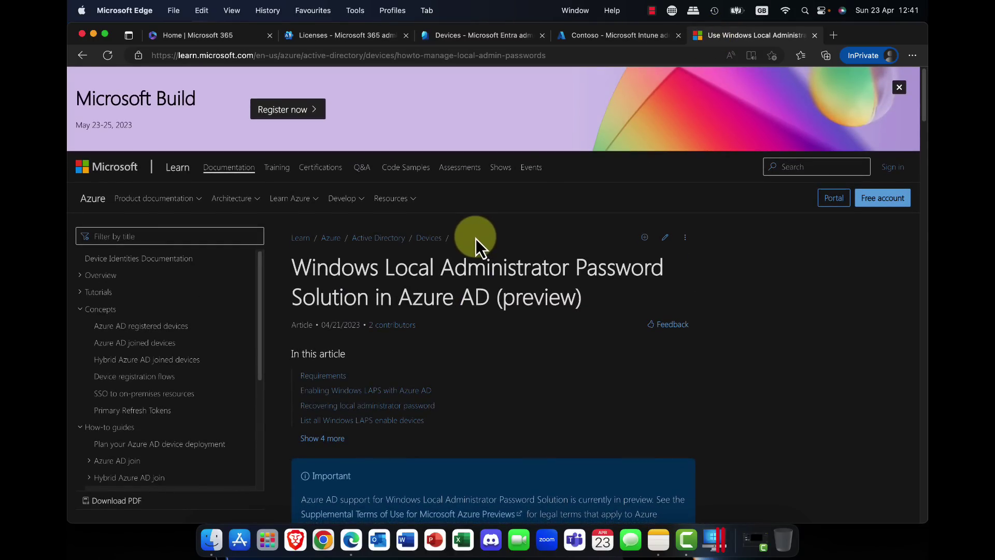
{"action": "scroll", "coordinate": [476, 239], "scroll_direction": "down", "scroll_amount": 20}
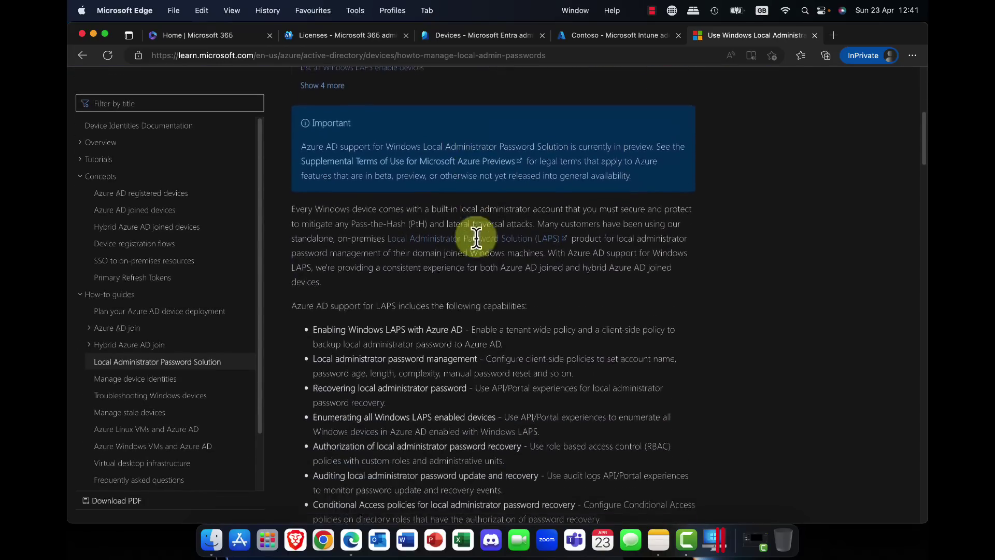
{"action": "scroll", "coordinate": [477, 239], "scroll_direction": "up", "scroll_amount": 4}
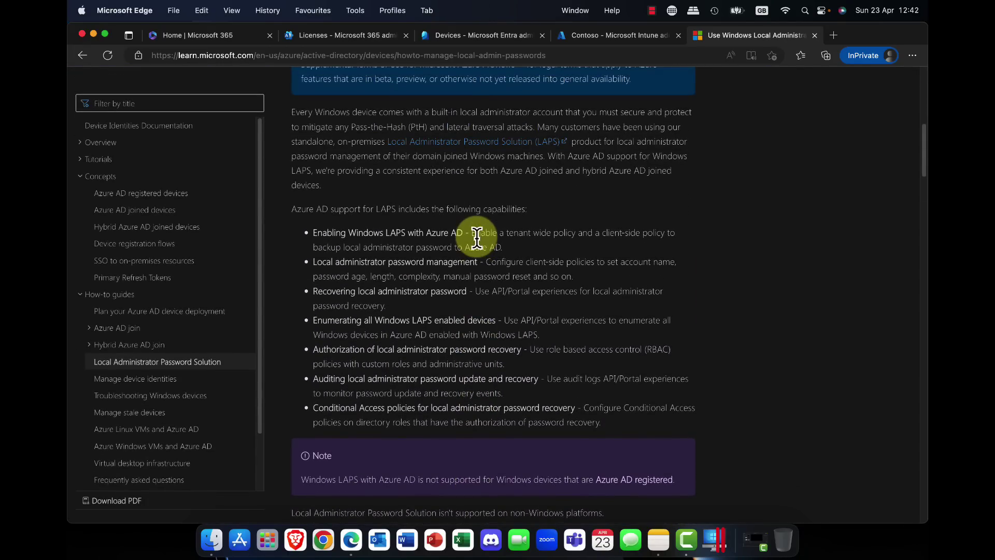
{"action": "scroll", "coordinate": [477, 239], "scroll_direction": "down", "scroll_amount": 15}
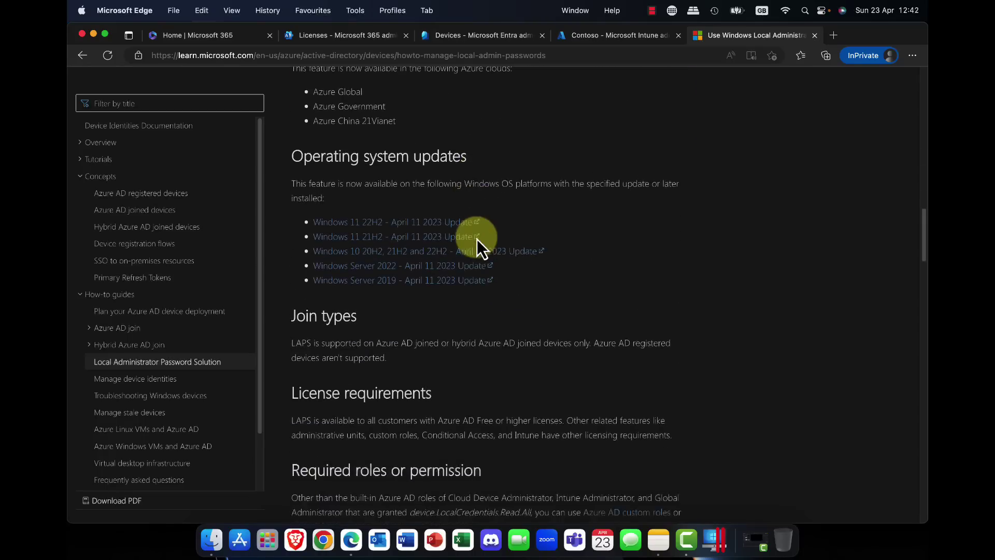
{"action": "scroll", "coordinate": [478, 239], "scroll_direction": "down", "scroll_amount": 6}
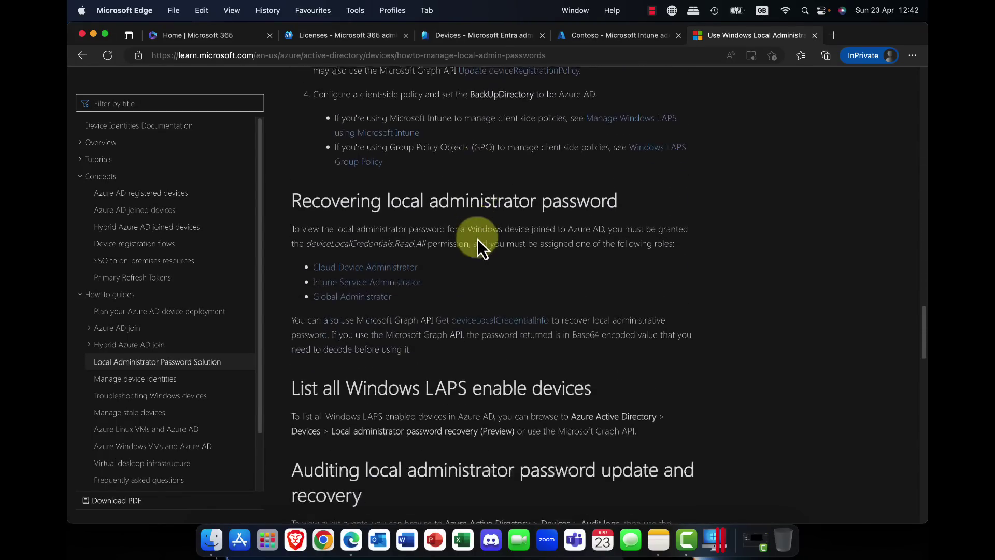